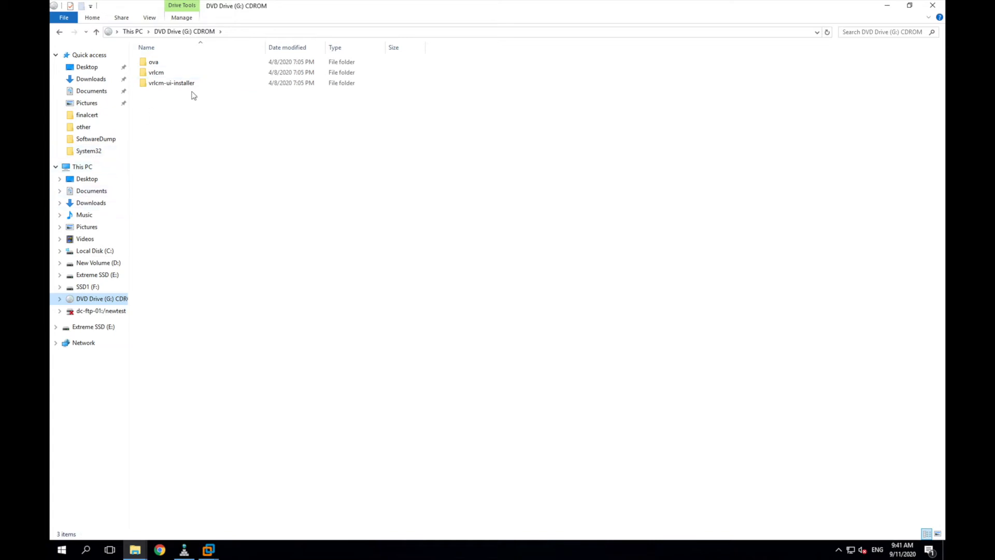
# Step: Launch the Easy Installer from the DVD's vrlcm-ui-installer\win32 folder and check the tm-idm-01 DNS record
pyautogui.doubleClick(164, 85)
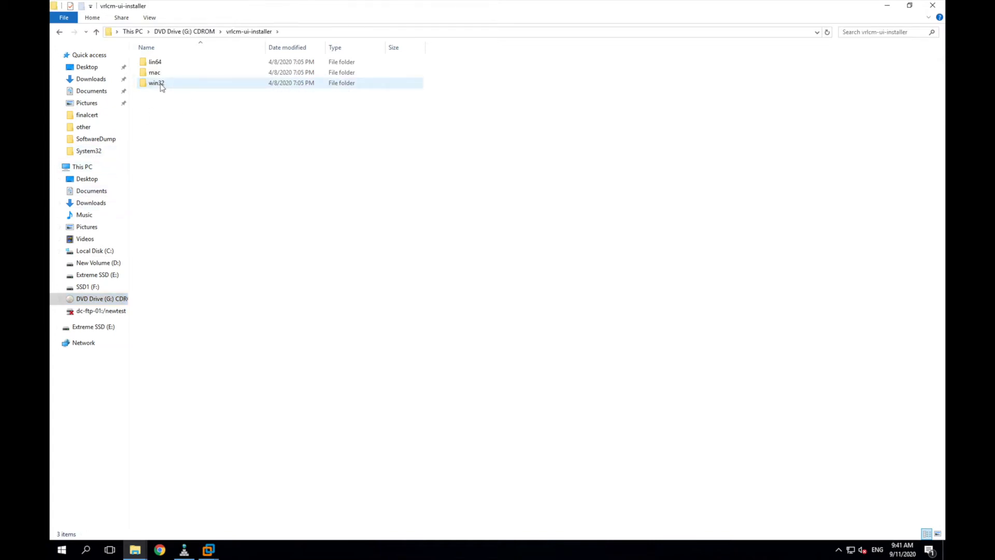
pyautogui.doubleClick(161, 84)
pyautogui.scroll(-6, 204, 377)
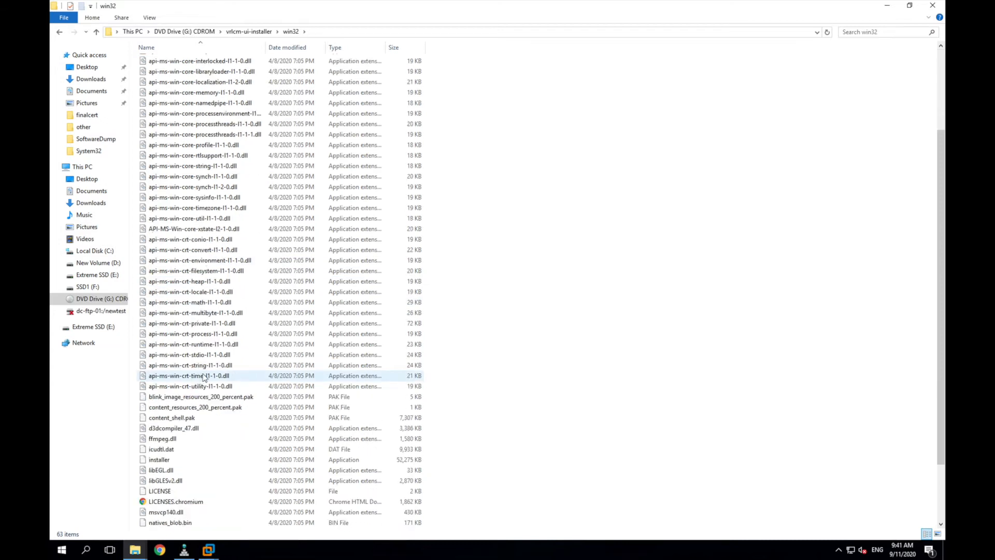
pyautogui.doubleClick(174, 386)
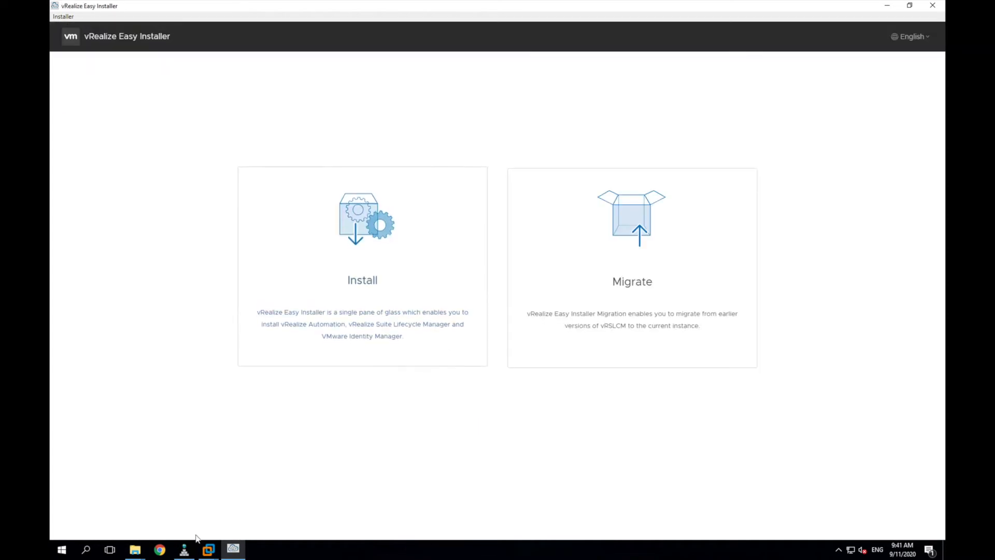
pyautogui.click(184, 549)
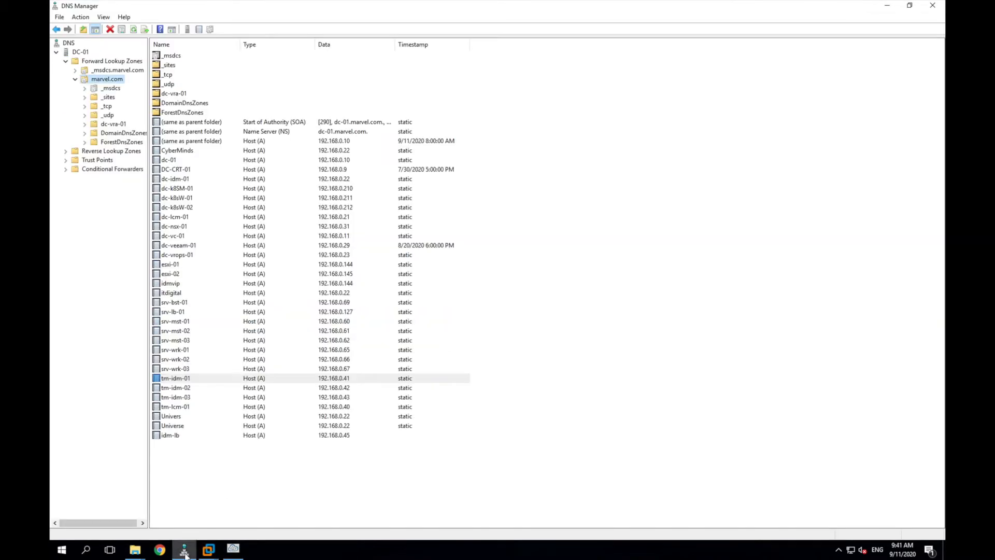
pyautogui.click(182, 381)
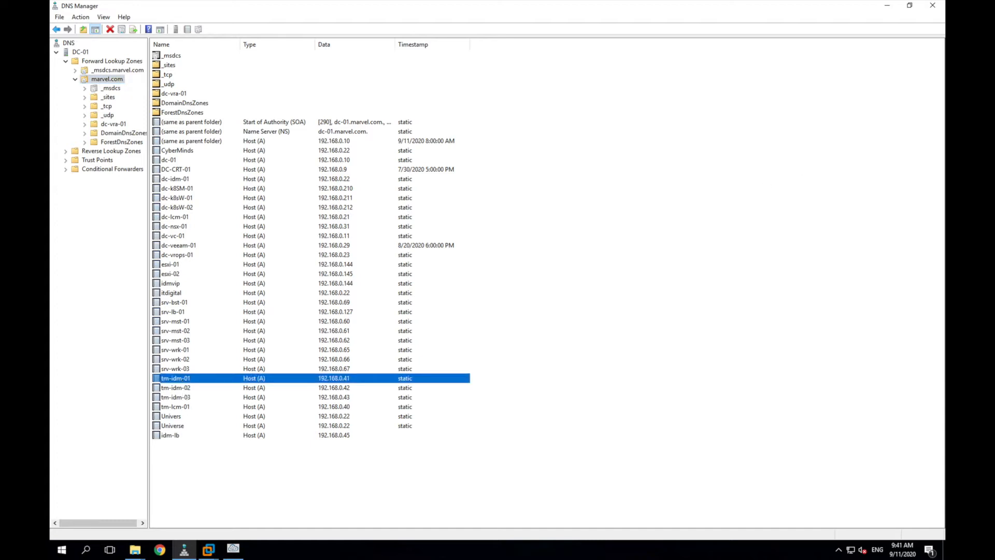
# Step: Start a new installation, accept the license agreement and opt out of CEIP
pyautogui.click(885, 12)
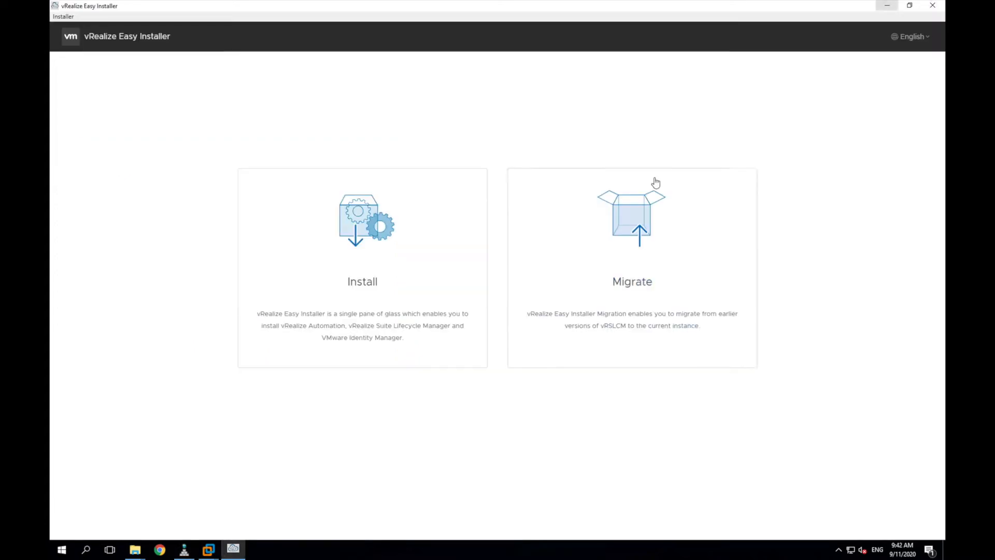
pyautogui.click(353, 289)
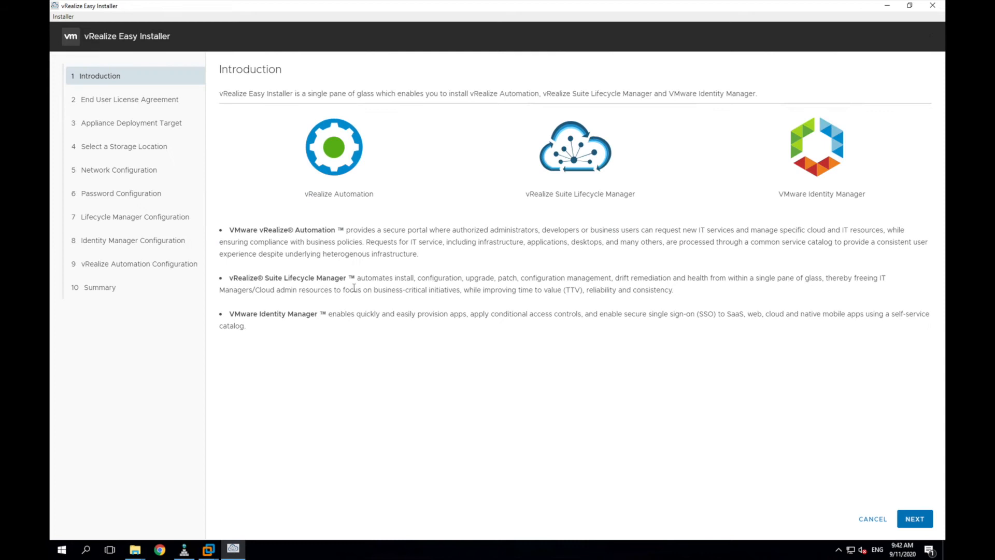
pyautogui.click(914, 518)
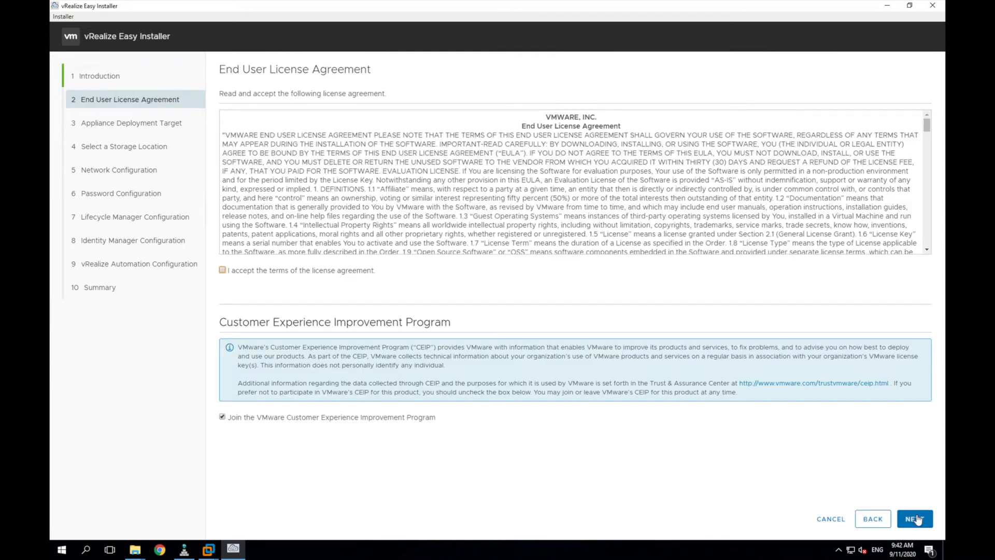
pyautogui.click(223, 417)
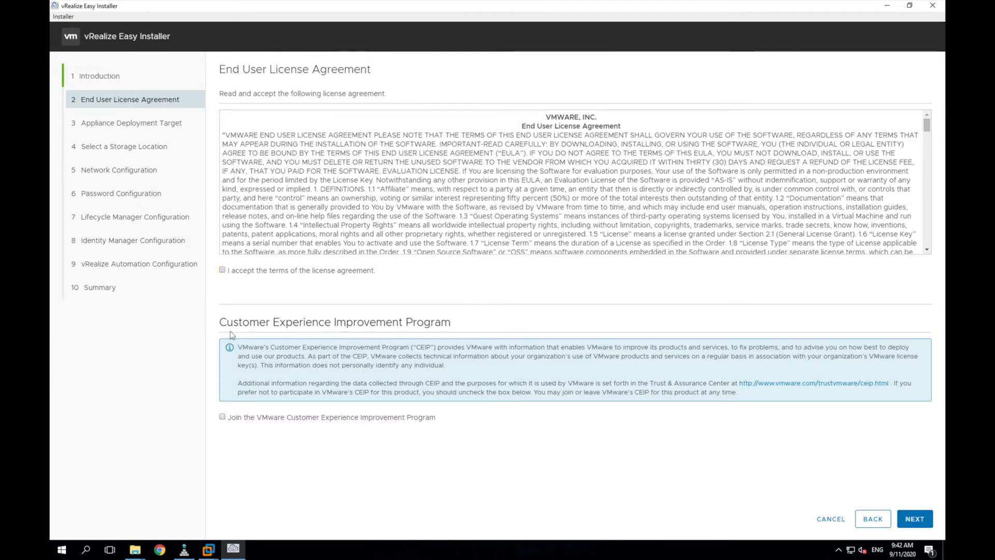
pyautogui.click(222, 270)
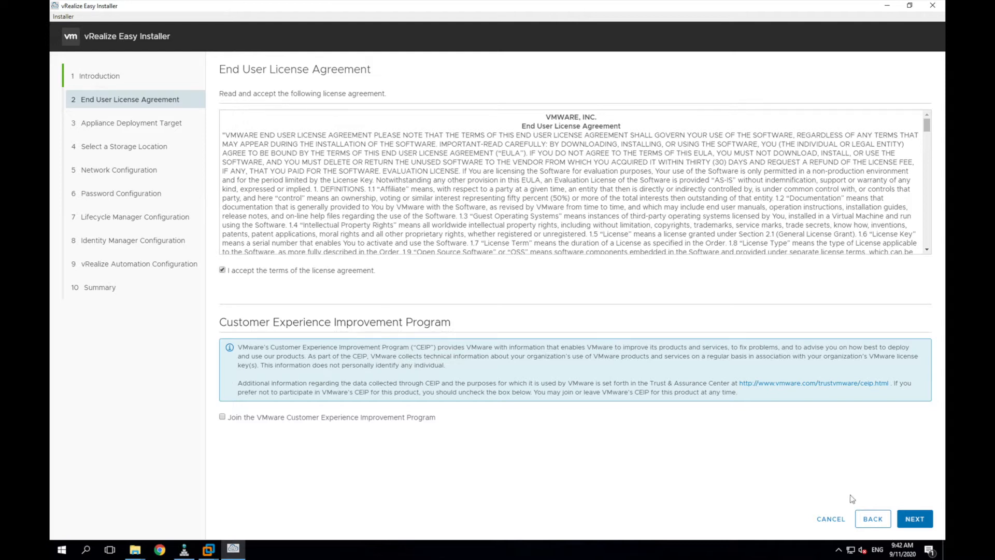
pyautogui.click(914, 519)
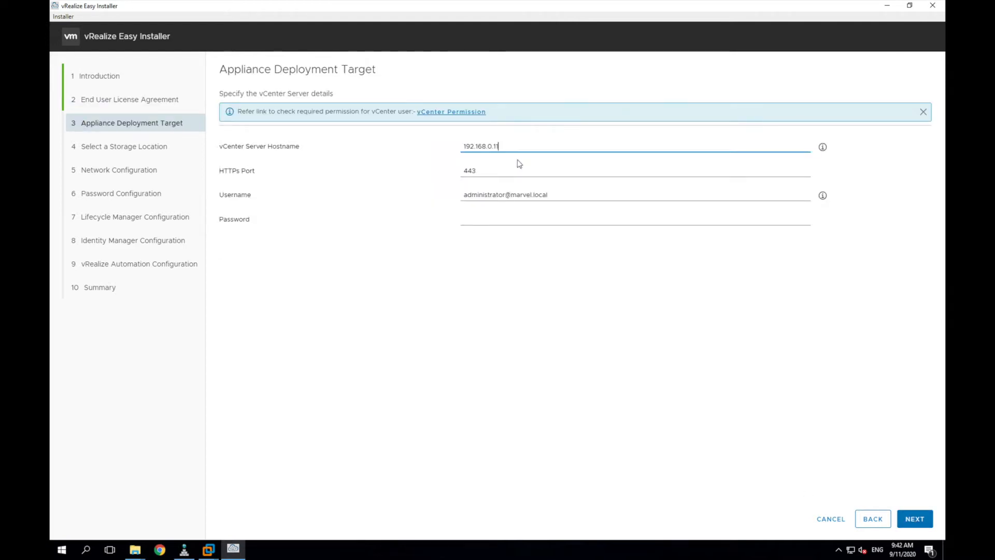
# Step: Enter the vCenter 192.168.0.11 password and trust its certificate
pyautogui.click(507, 219)
pyautogui.write('VMware1!')
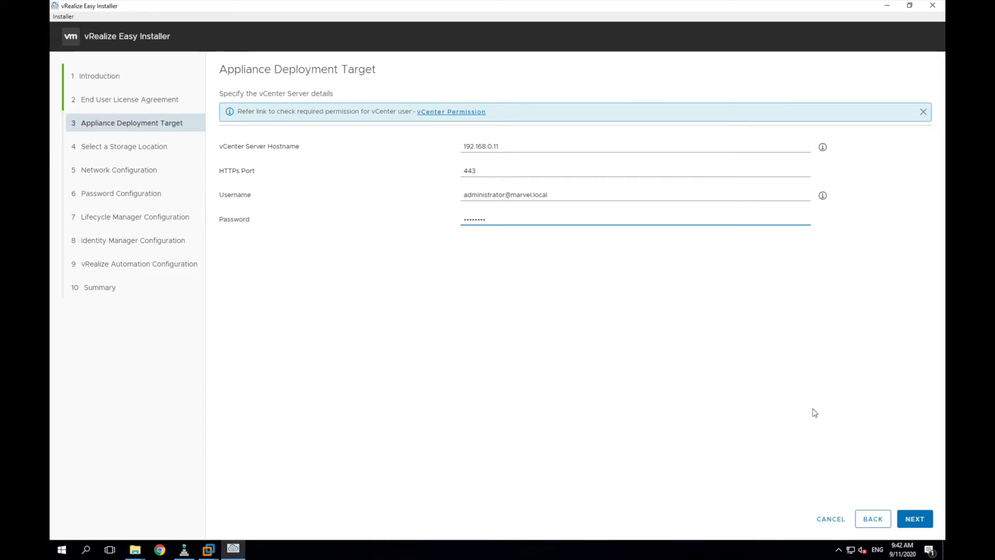
pyautogui.click(913, 522)
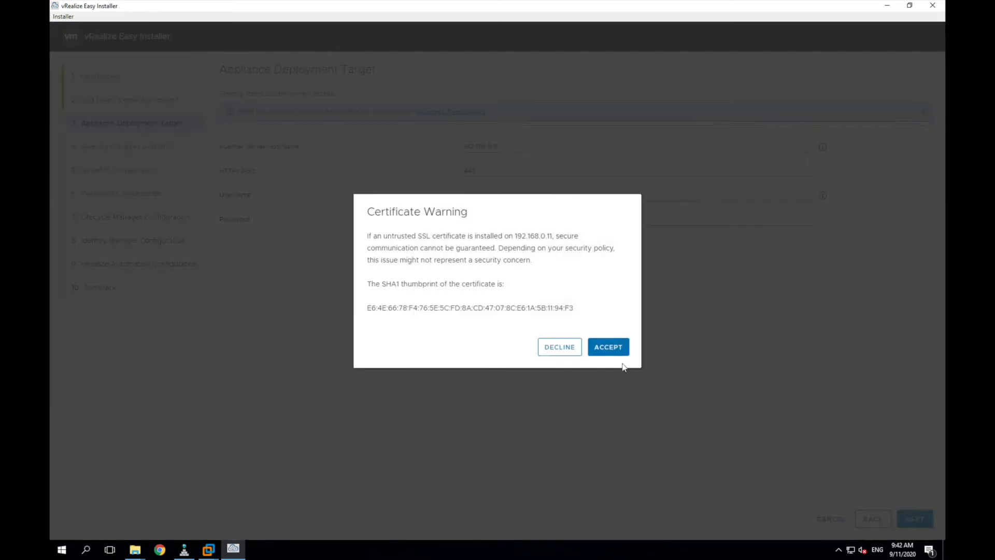
pyautogui.click(618, 348)
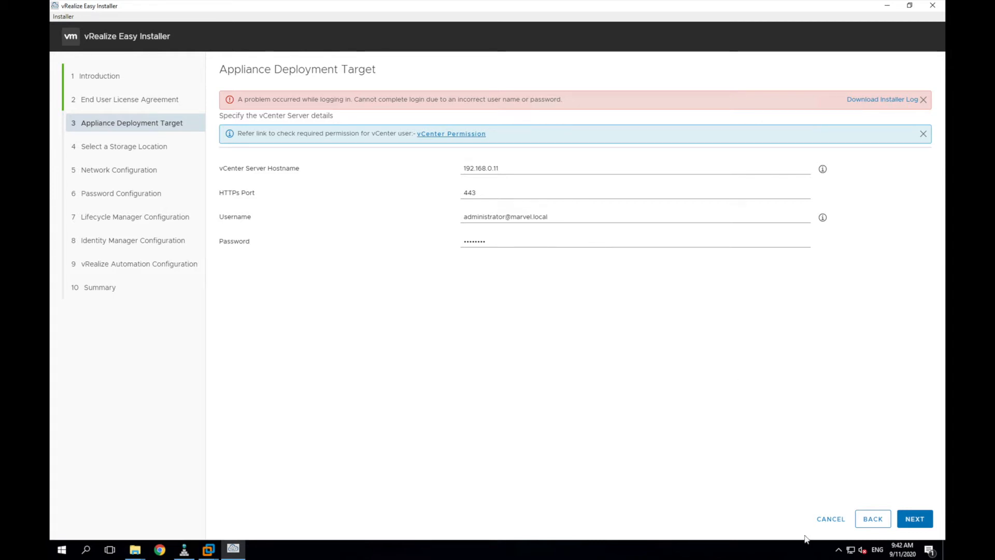
# Step: Switch the keyboard to English (United States), re-enter the vCenter password and accept the certificate
pyautogui.click(878, 550)
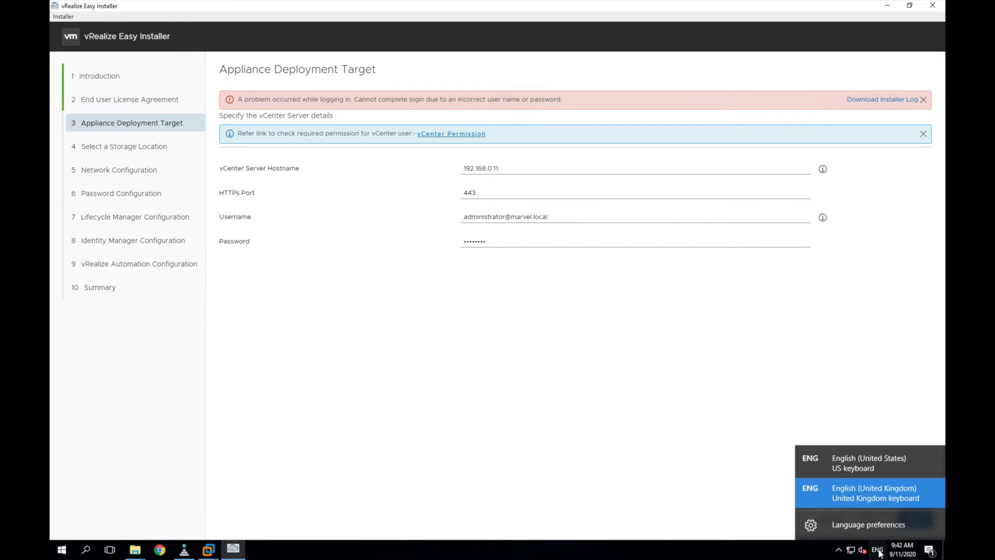
pyautogui.click(873, 457)
pyautogui.moveTo(506, 237); pyautogui.dragTo(381, 234)
pyautogui.write('V')
pyautogui.write('•••••••')
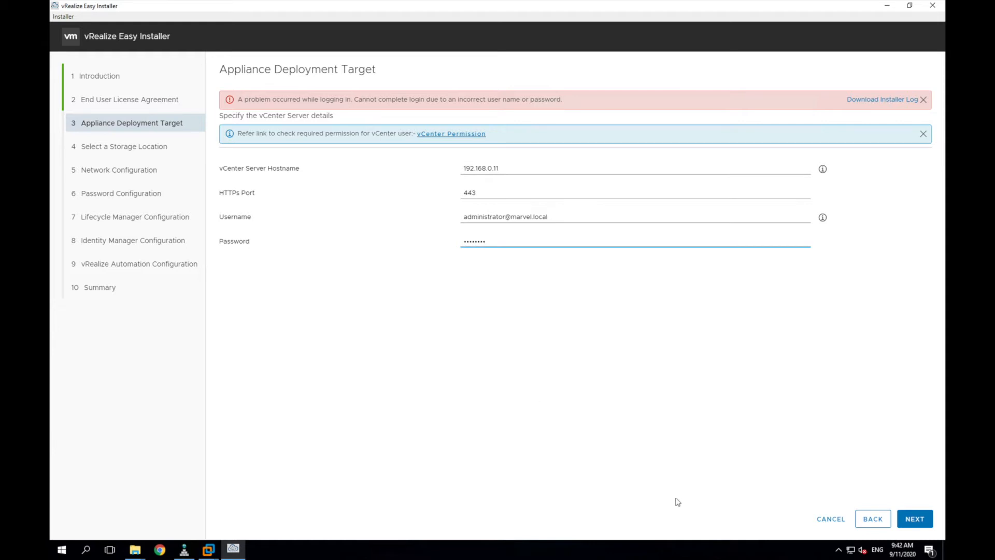
pyautogui.click(926, 513)
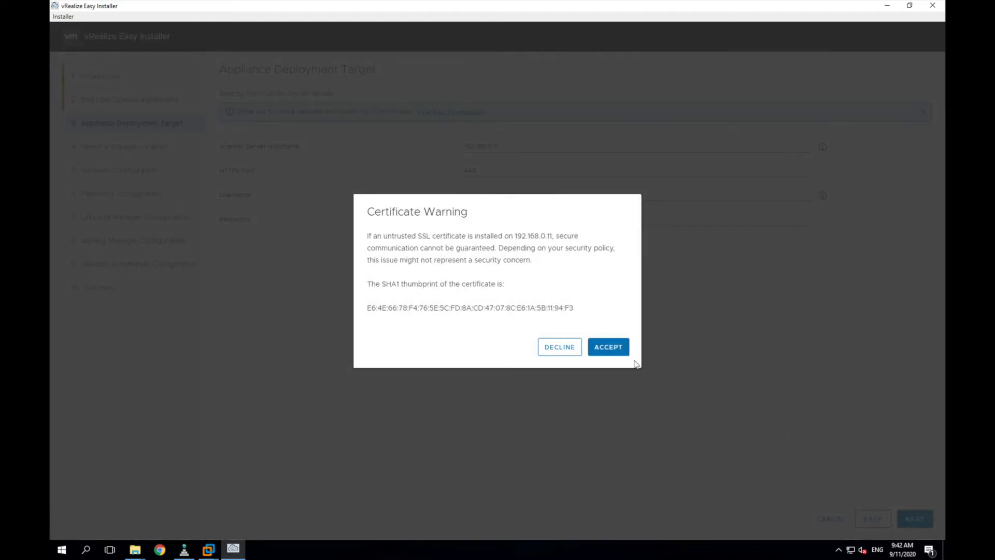
pyautogui.click(609, 348)
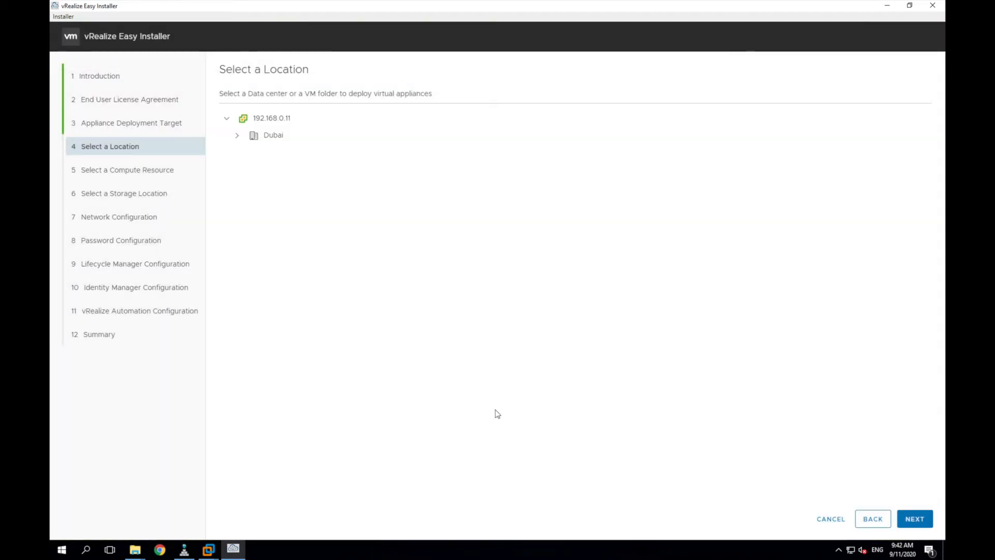
# Step: Place the deployment in the Dubai datacenter's vRA folder on the Prod cluster
pyautogui.click(237, 135)
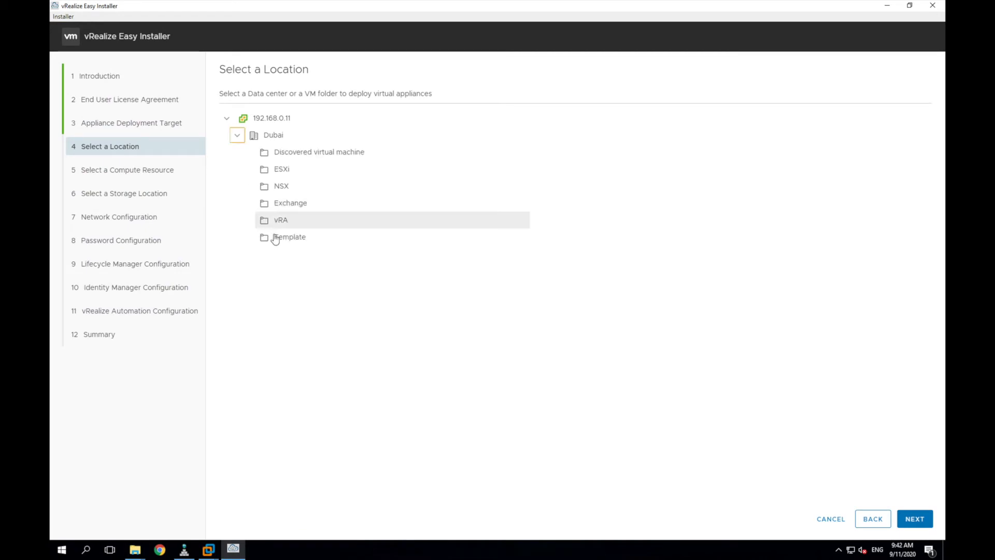
pyautogui.click(290, 228)
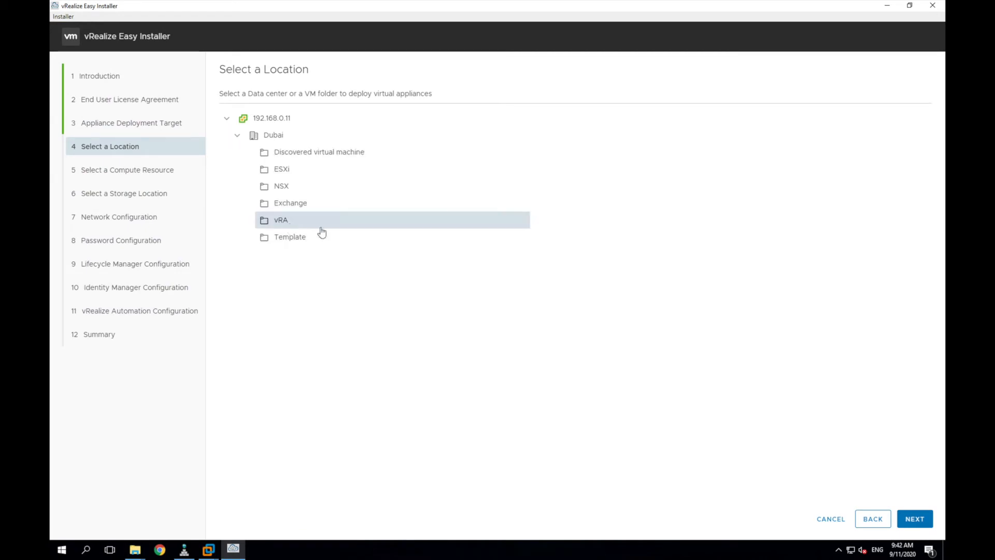
pyautogui.click(904, 516)
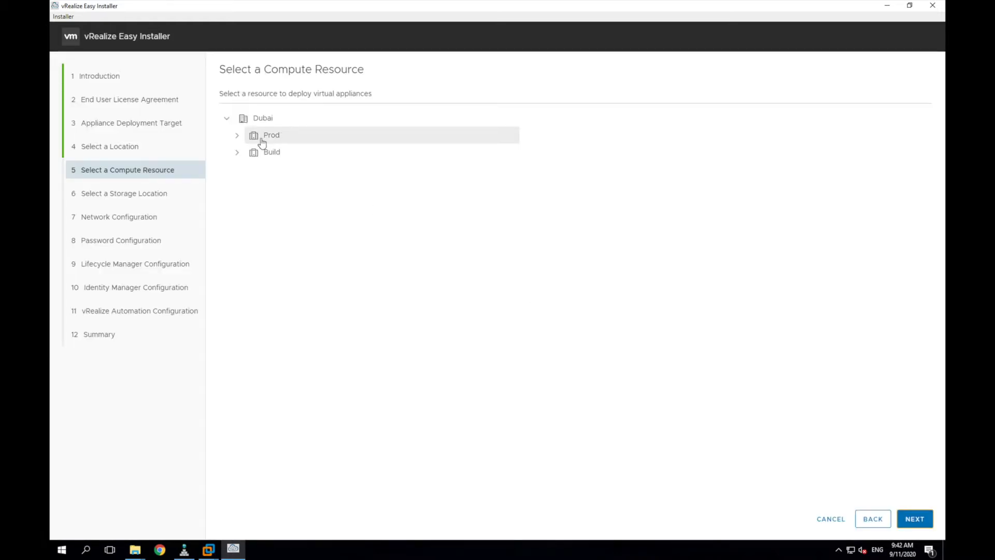
pyautogui.click(237, 152)
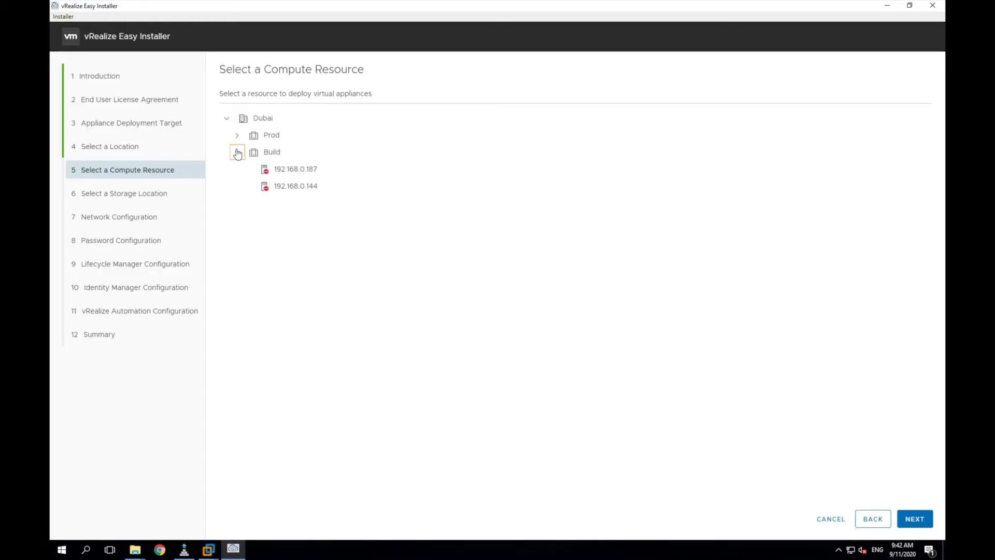
pyautogui.click(237, 153)
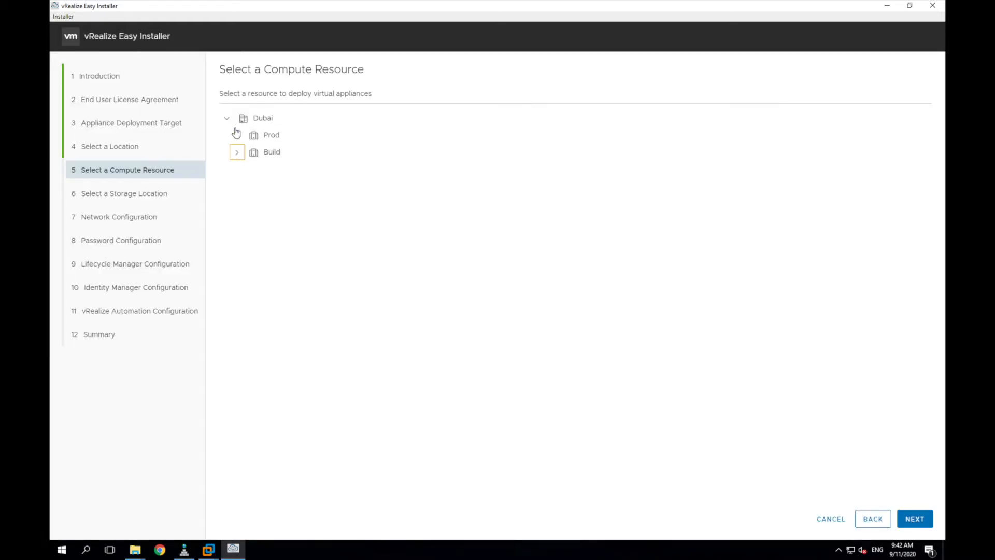
pyautogui.click(237, 136)
pyautogui.click(255, 135)
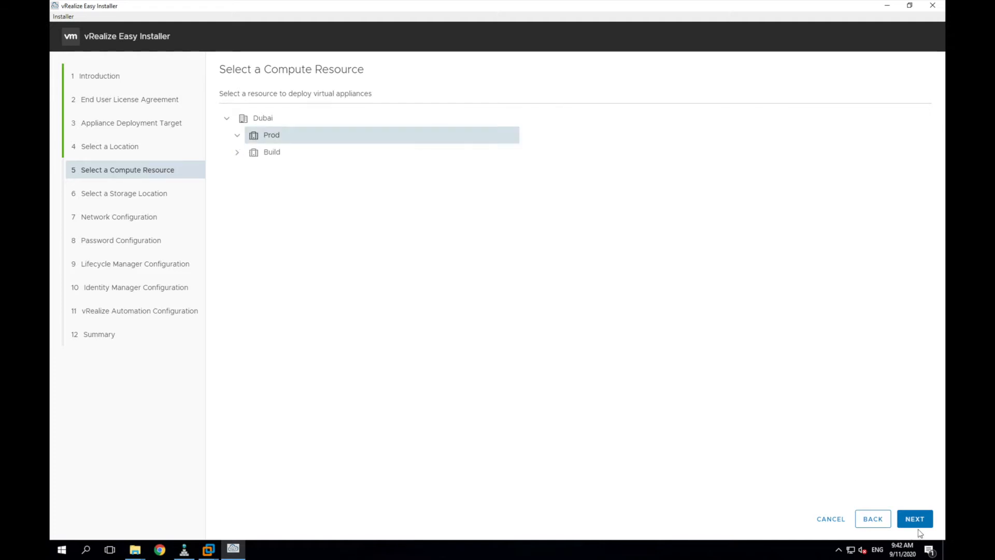
pyautogui.click(912, 518)
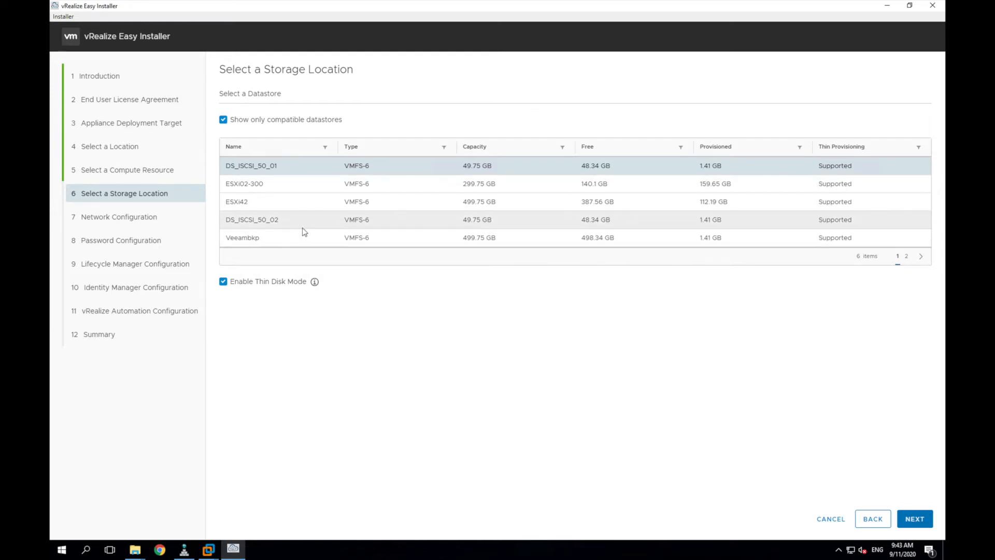
# Step: Choose datastore DS-ESXI-02-500 and network Prod_VM_Network for the appliances
pyautogui.click(307, 243)
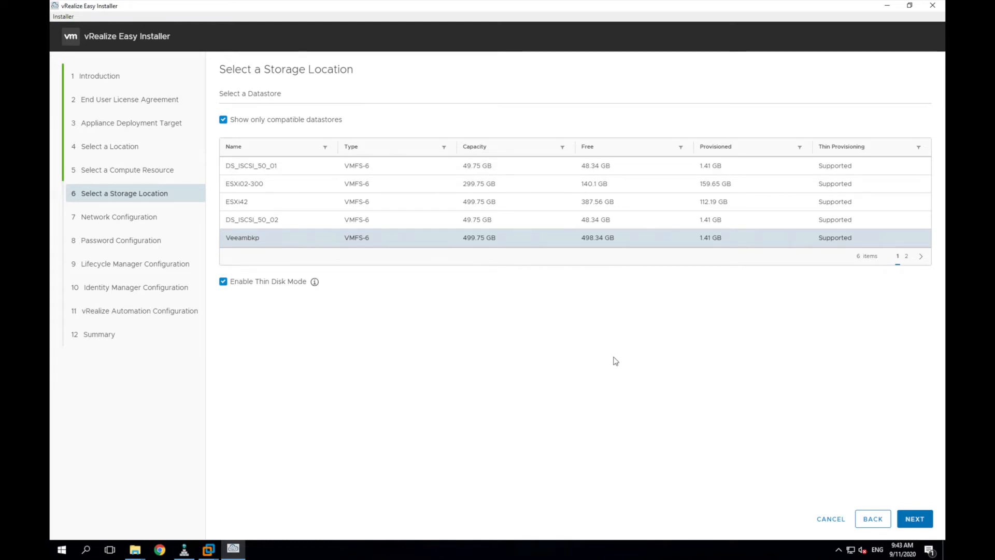
pyautogui.click(909, 525)
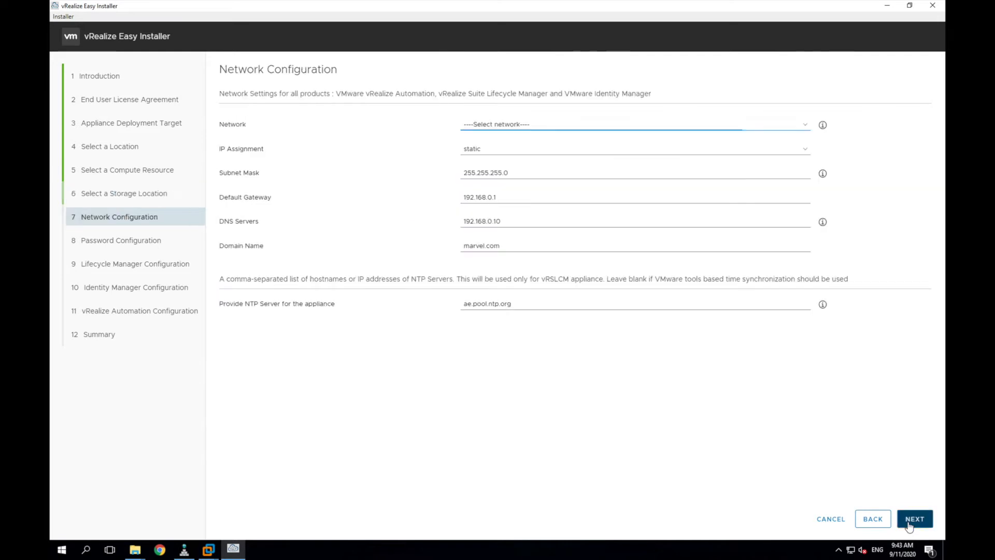
pyautogui.click(874, 519)
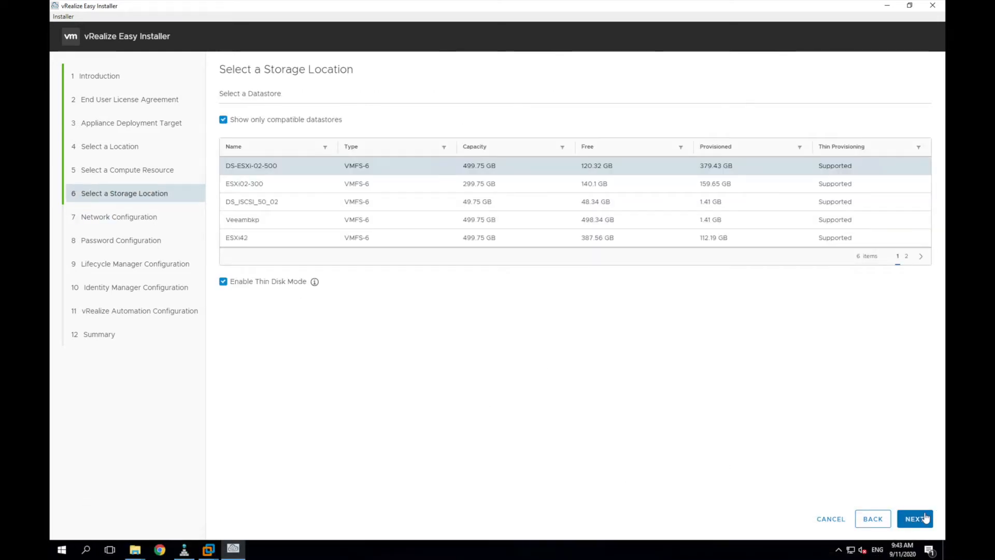
pyautogui.click(914, 517)
pyautogui.click(529, 126)
pyautogui.click(514, 145)
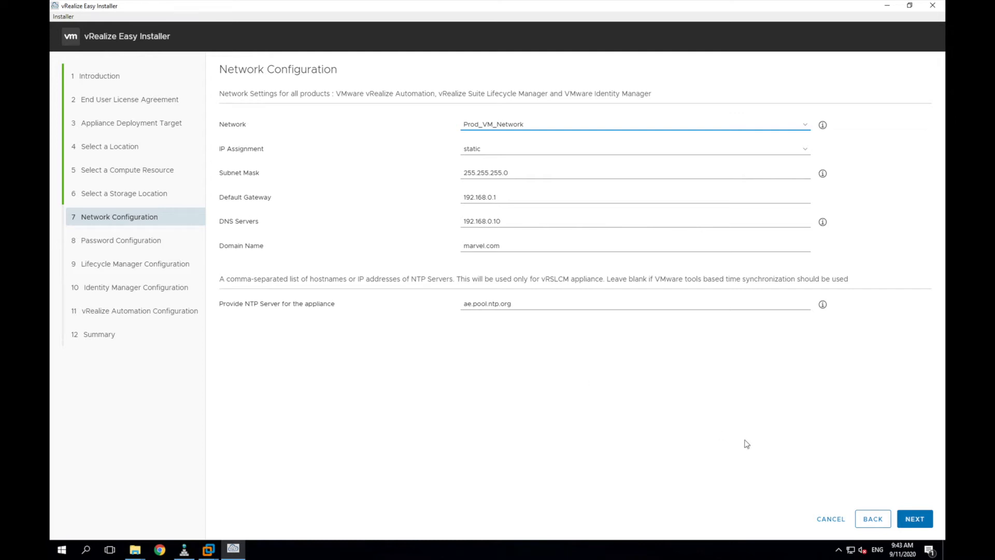
pyautogui.click(904, 517)
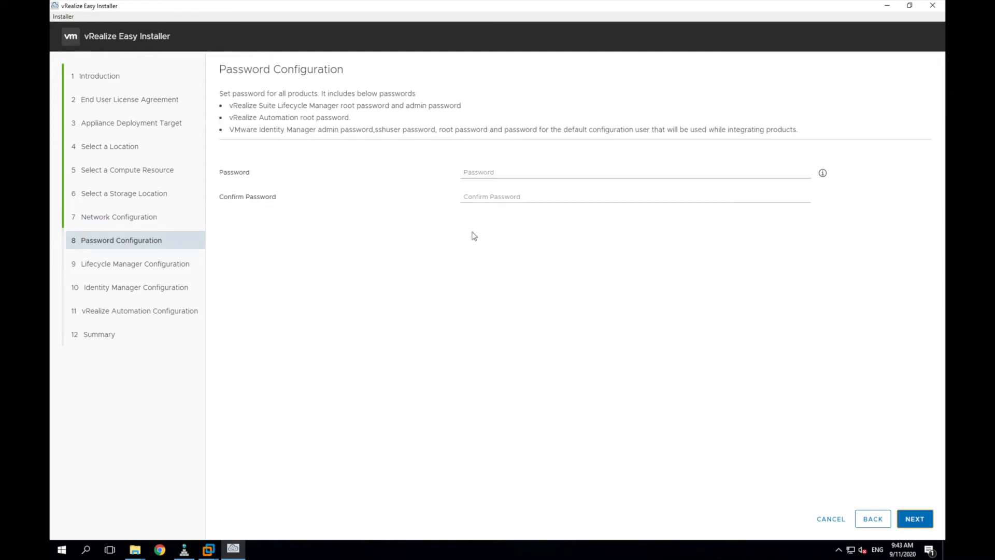
# Step: Set and confirm the shared appliance password
pyautogui.click(473, 173)
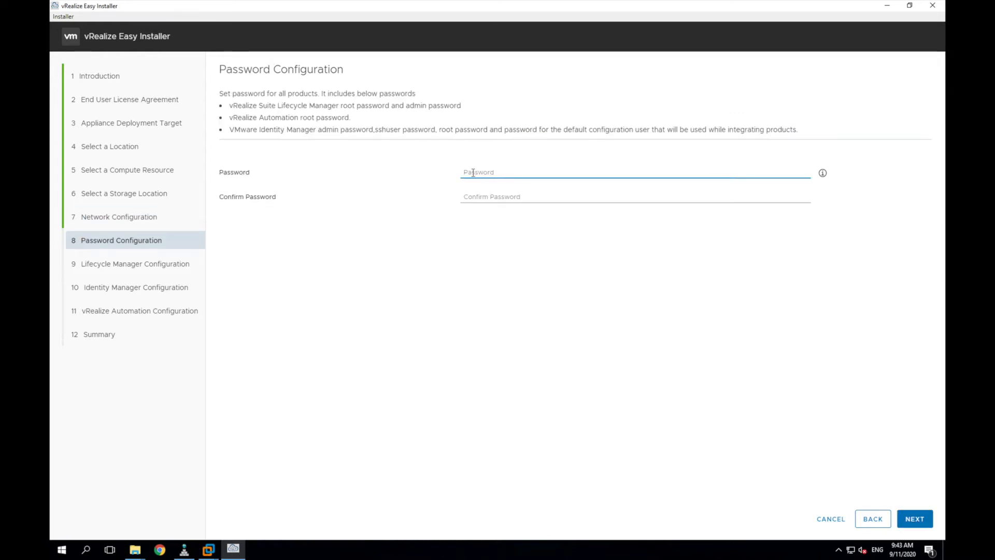
pyautogui.write('•••••')
pyautogui.press('Tab')
pyautogui.write('••••••••')
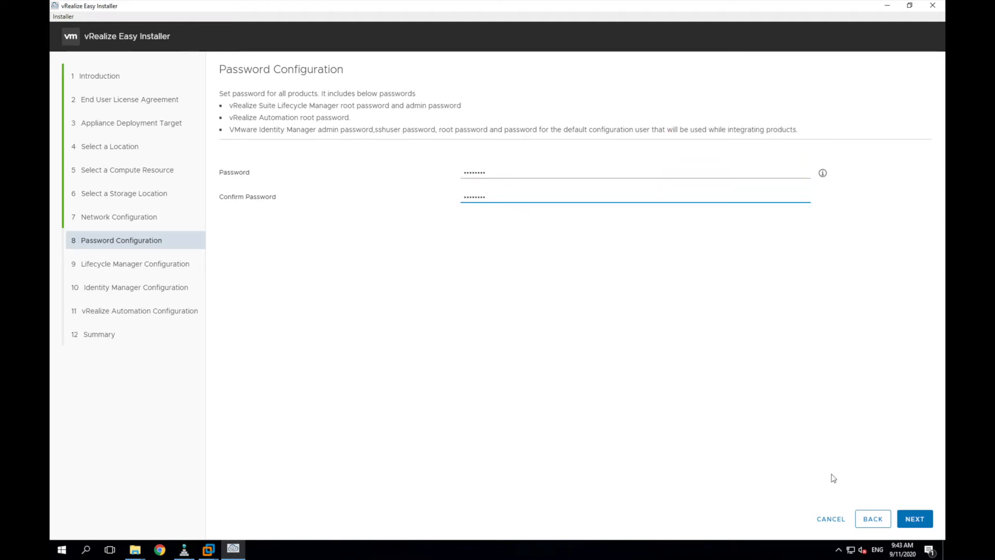
pyautogui.click(915, 519)
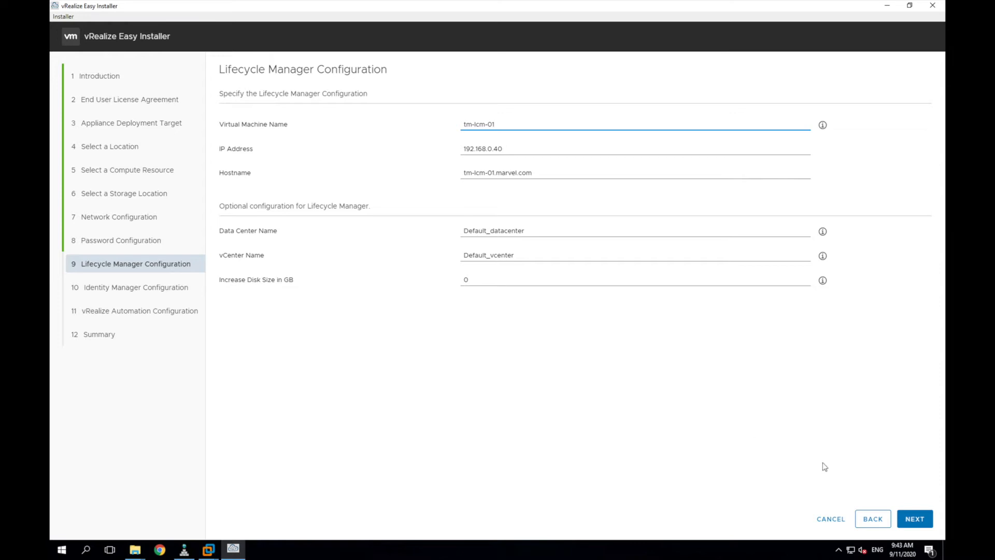
# Step: Keep Lifecycle Manager tm-lcm-01 at 192.168.0.40 and skip vIDM installation and import
pyautogui.click(907, 523)
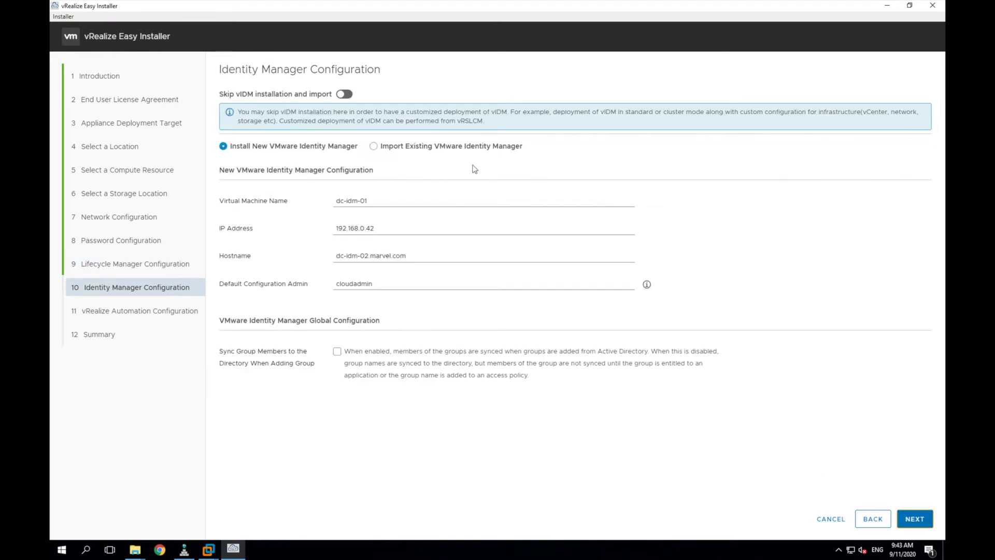
pyautogui.click(344, 94)
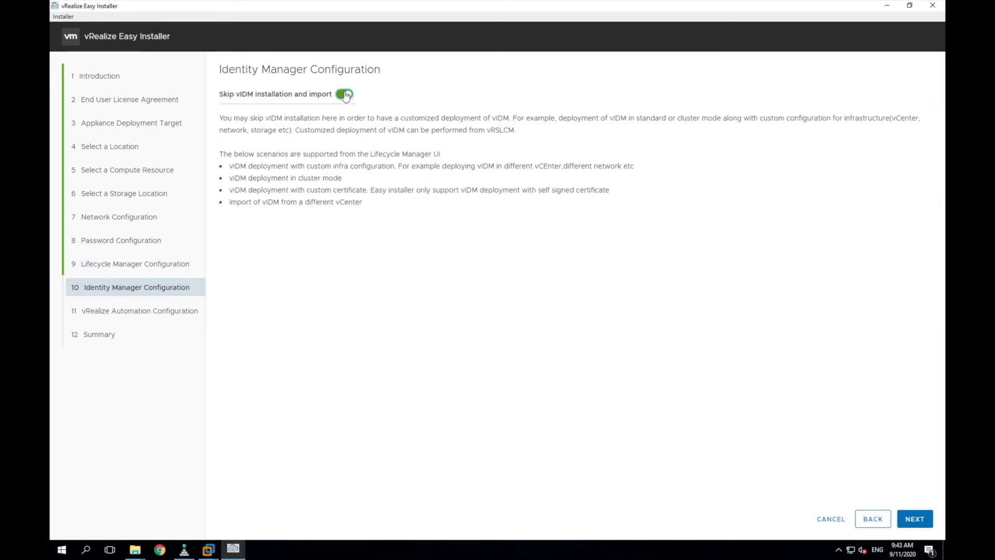
pyautogui.click(917, 525)
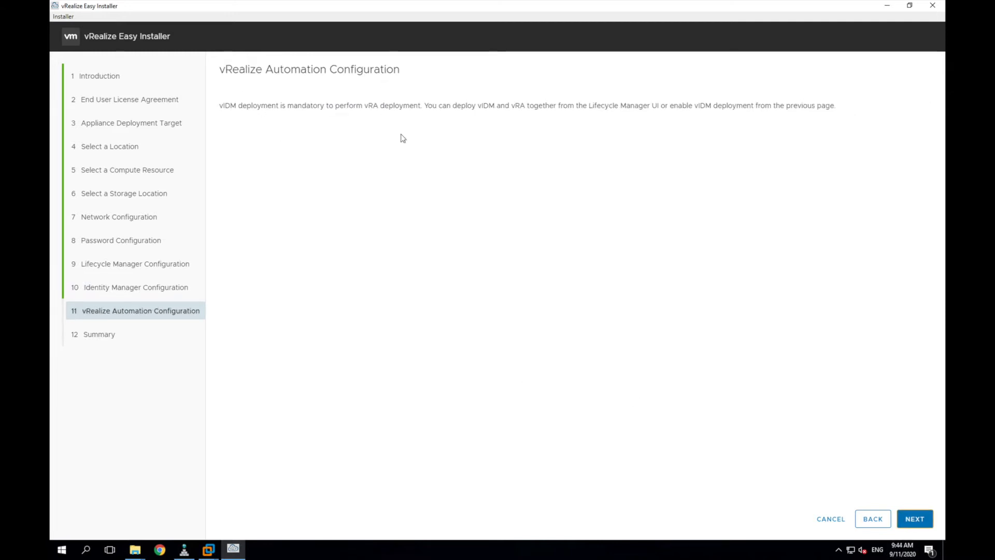
pyautogui.click(917, 524)
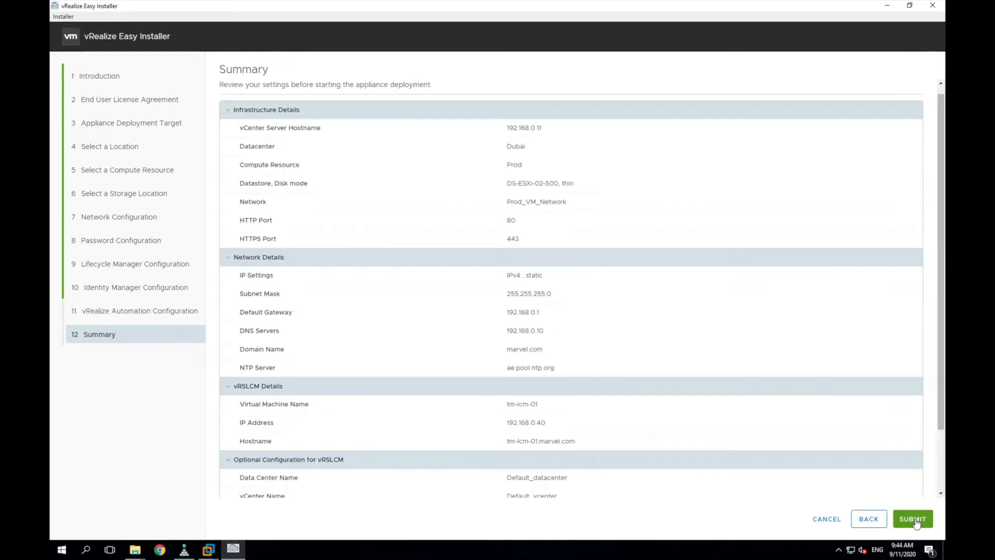
# Step: Submit the deployment, then open the tm-lcm-01 VM's web console in vSphere Client
pyautogui.click(913, 519)
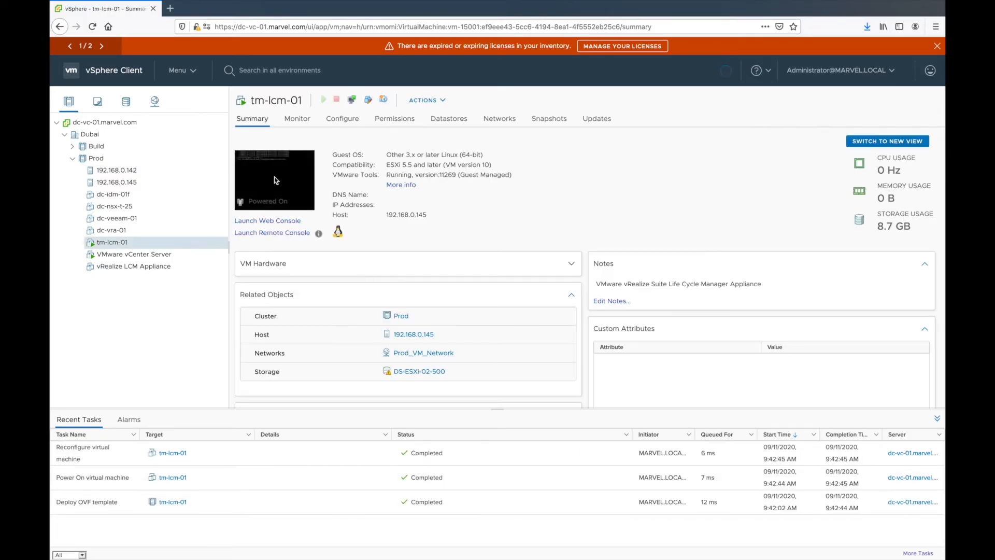
pyautogui.click(273, 177)
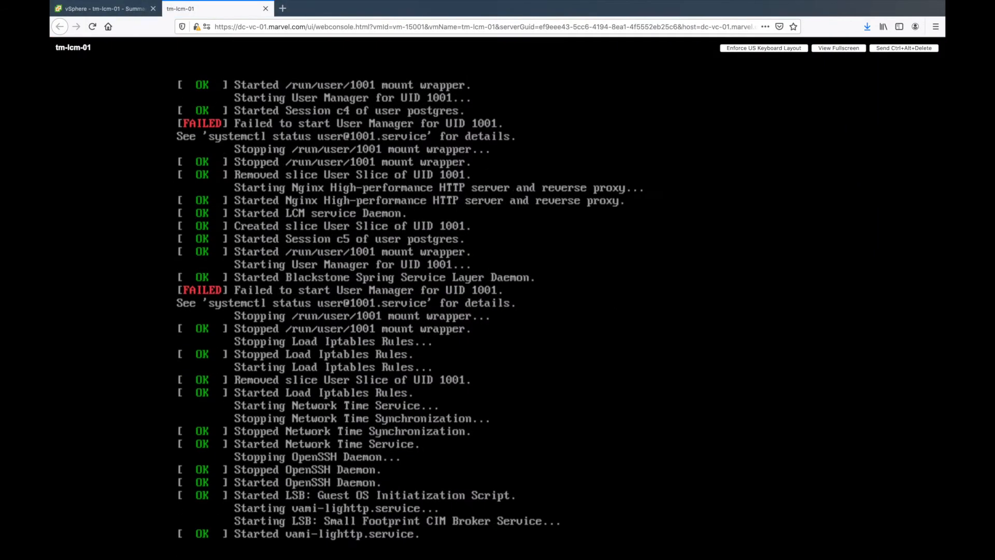
pyautogui.hotkey('ctrl', 't')
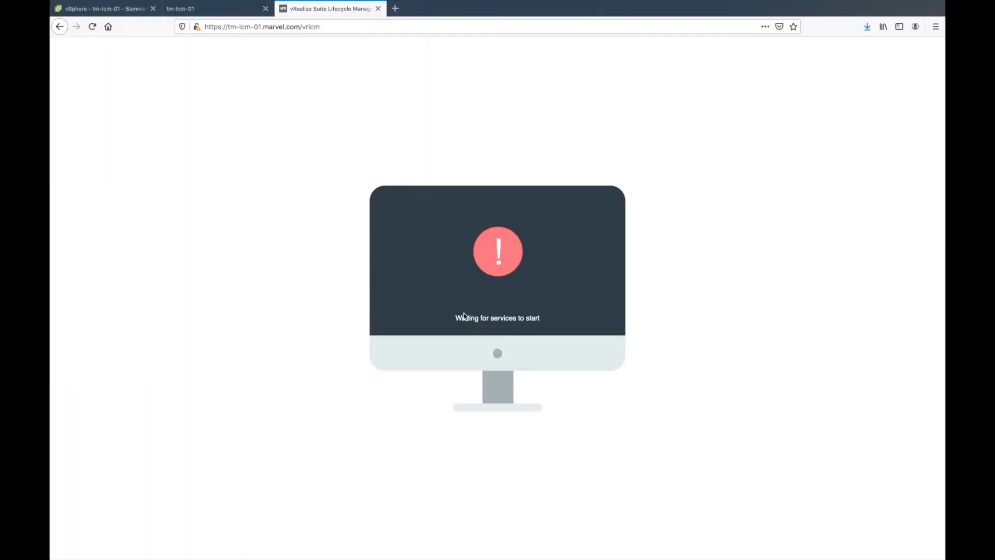
pyautogui.click(92, 26)
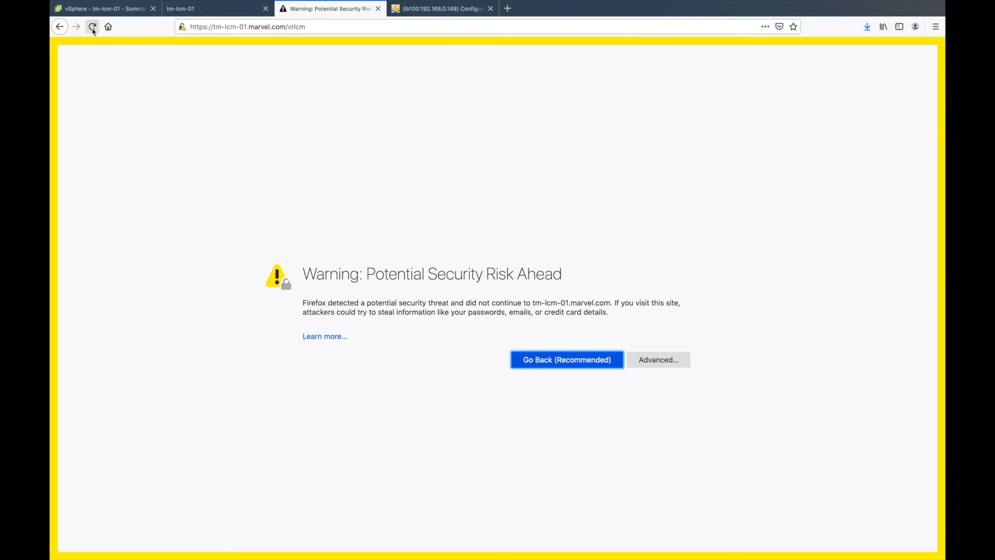
pyautogui.click(668, 362)
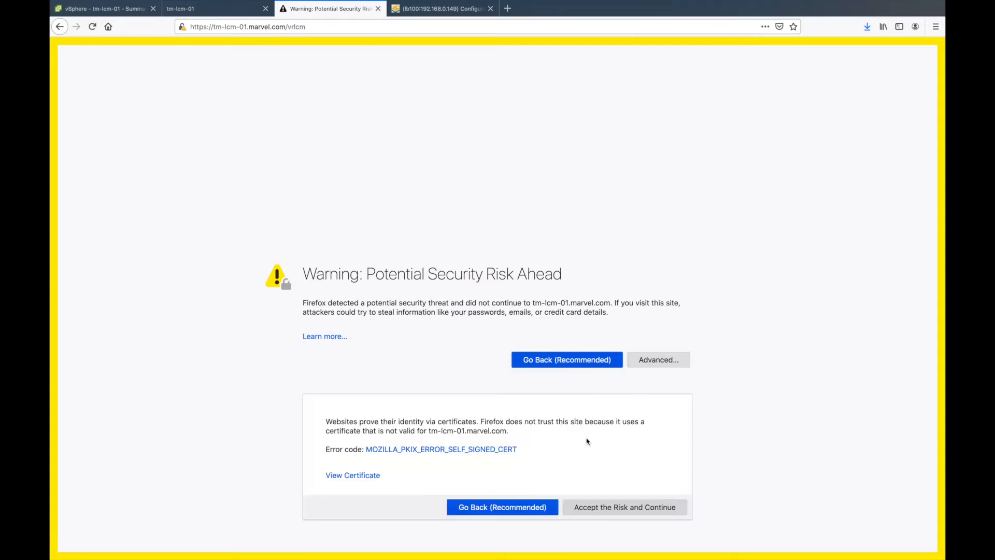
pyautogui.click(610, 502)
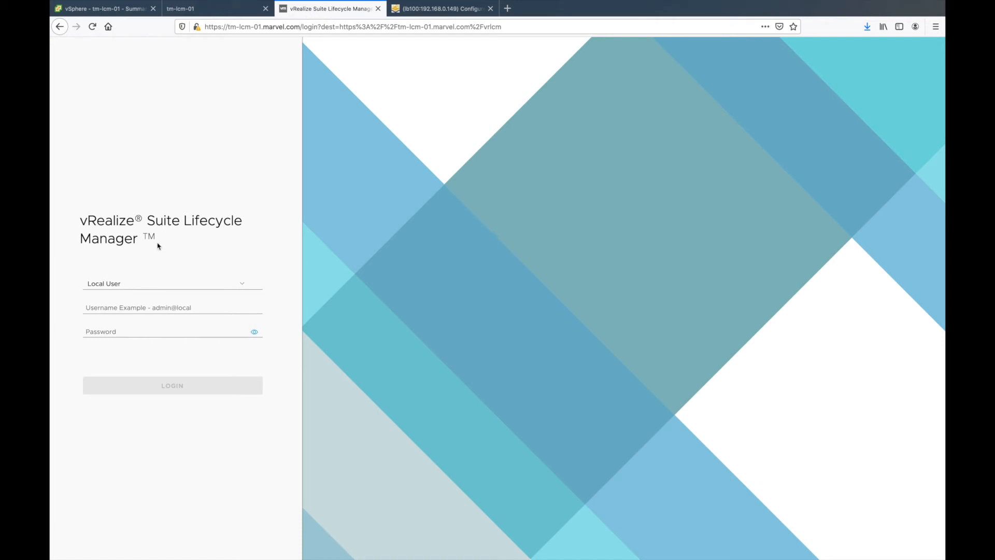
pyautogui.click(134, 307)
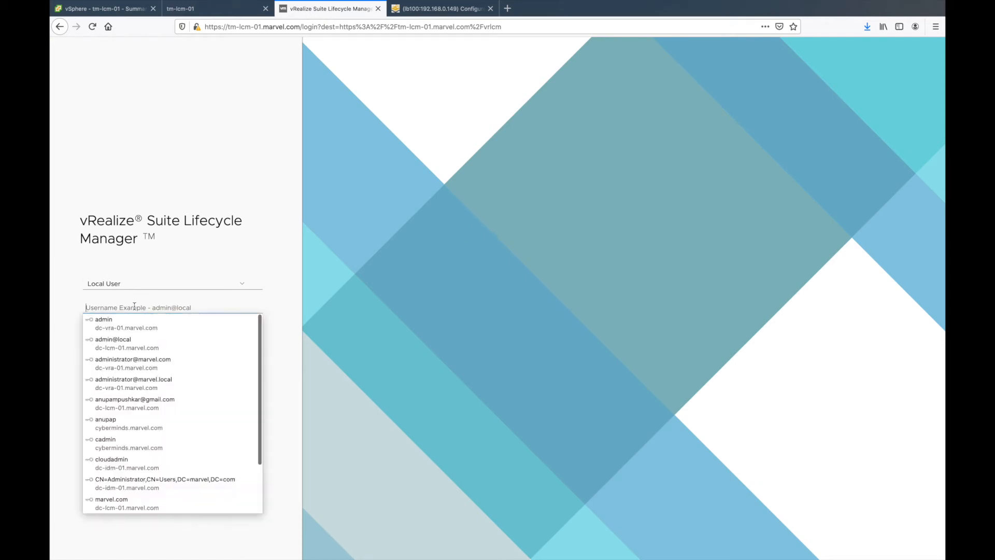
pyautogui.click(141, 342)
pyautogui.click(154, 381)
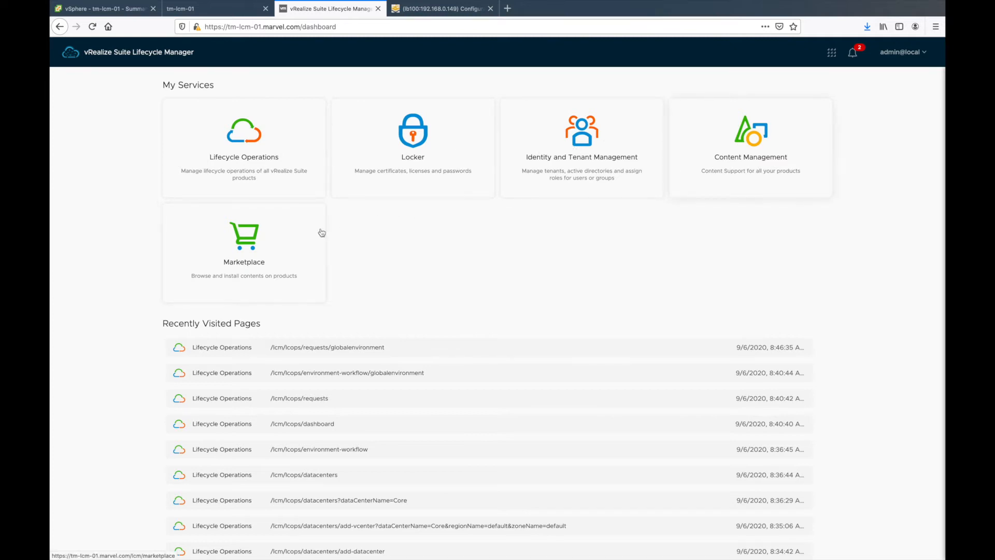
# Step: Go to Lifecycle Operations and start creating a new environment
pyautogui.click(275, 148)
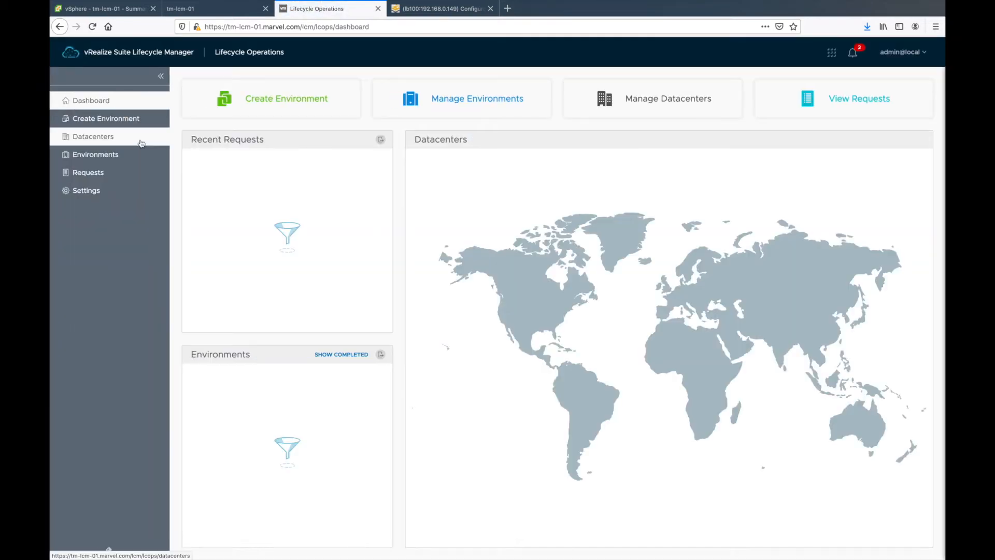
pyautogui.click(142, 126)
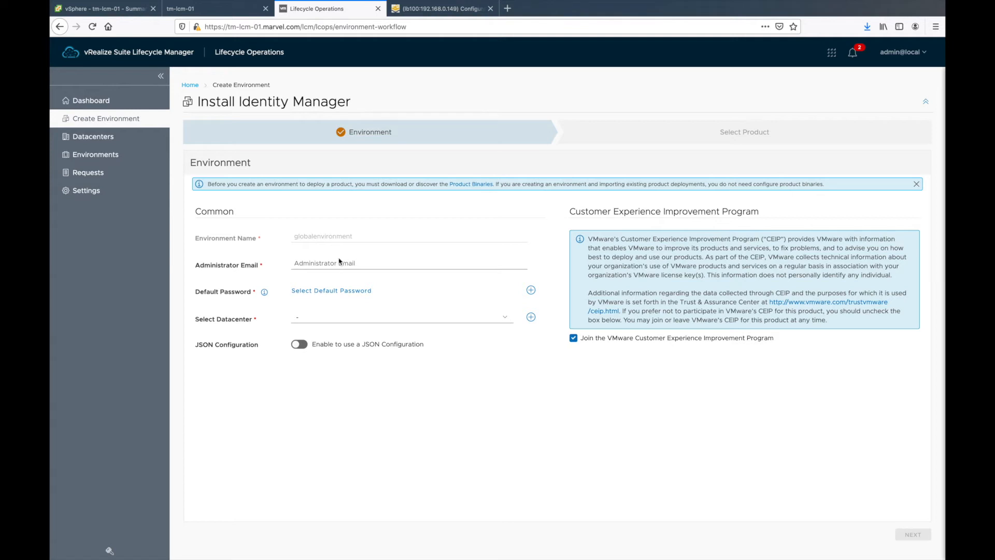
# Step: Add a datacenter at Dubai, Dubai, AE, then delete the misnamed CureDC entry
pyautogui.click(113, 137)
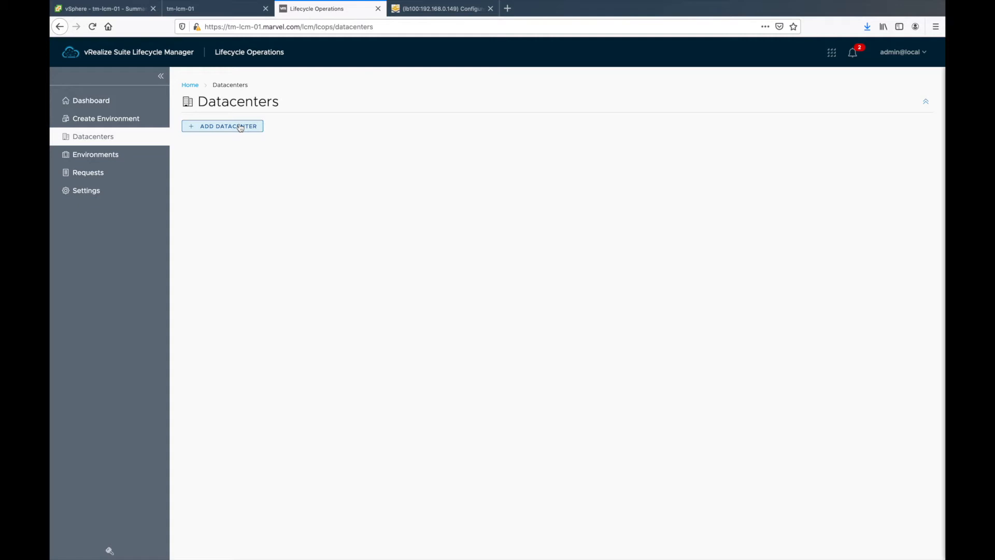
pyautogui.click(241, 127)
pyautogui.click(342, 173)
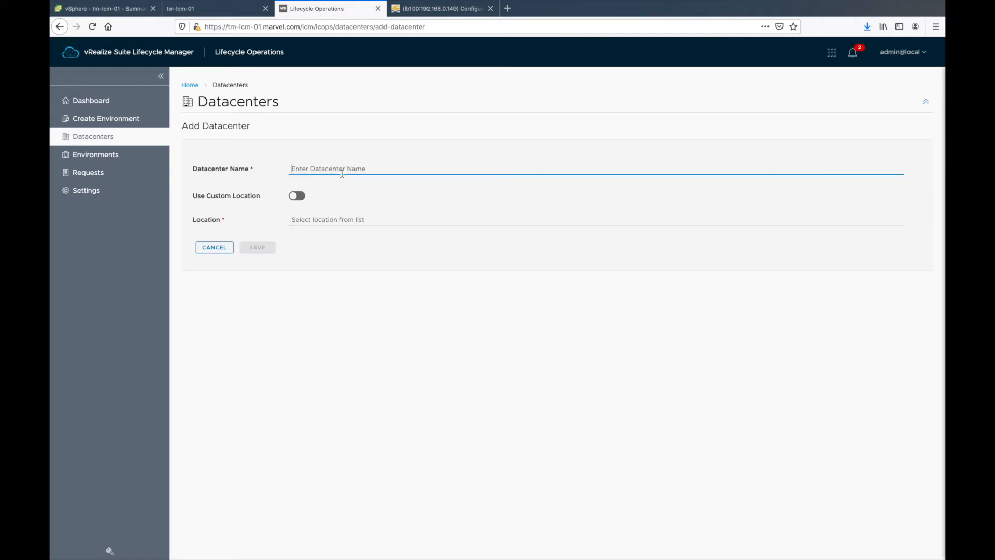
pyautogui.write('CureDC')
pyautogui.click(361, 218)
pyautogui.write('Dubai')
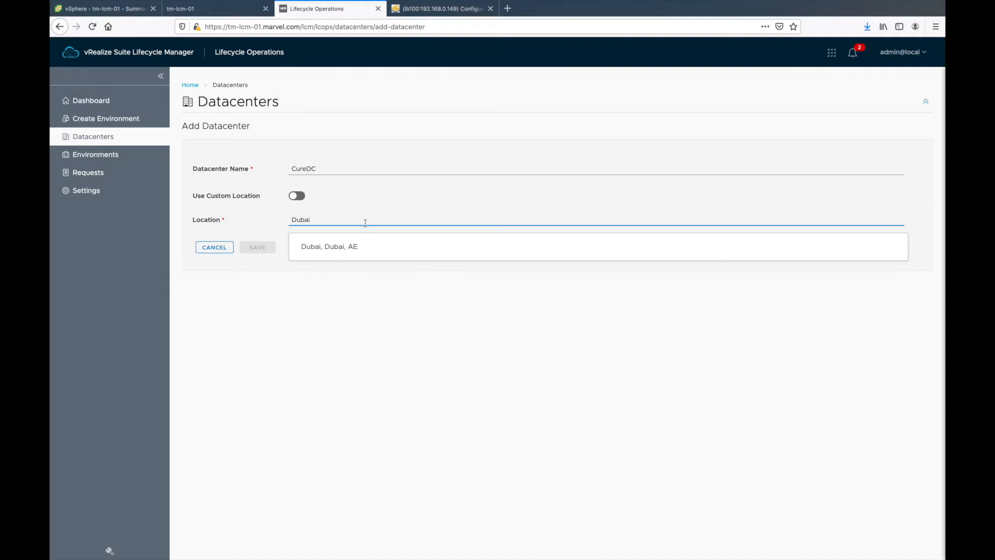
pyautogui.click(373, 246)
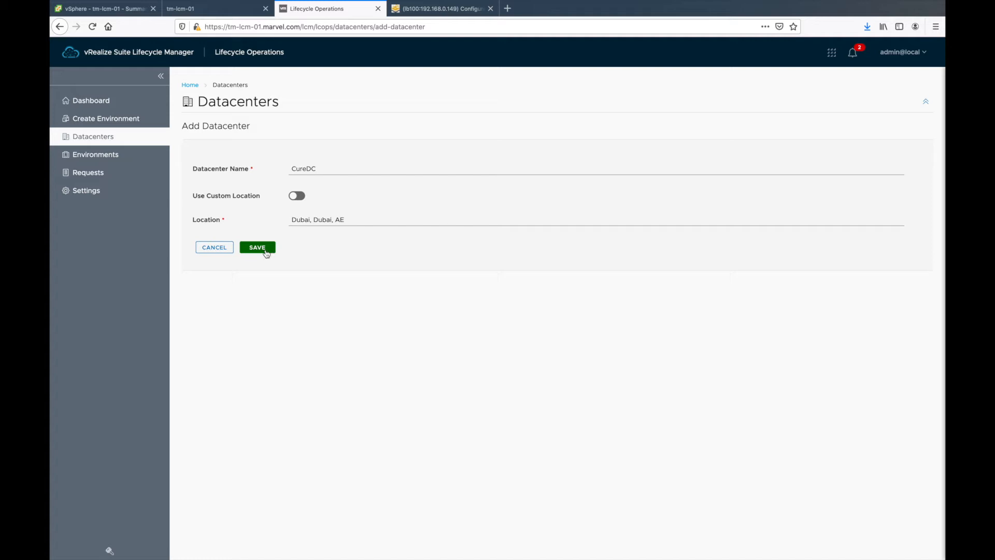
pyautogui.click(300, 202)
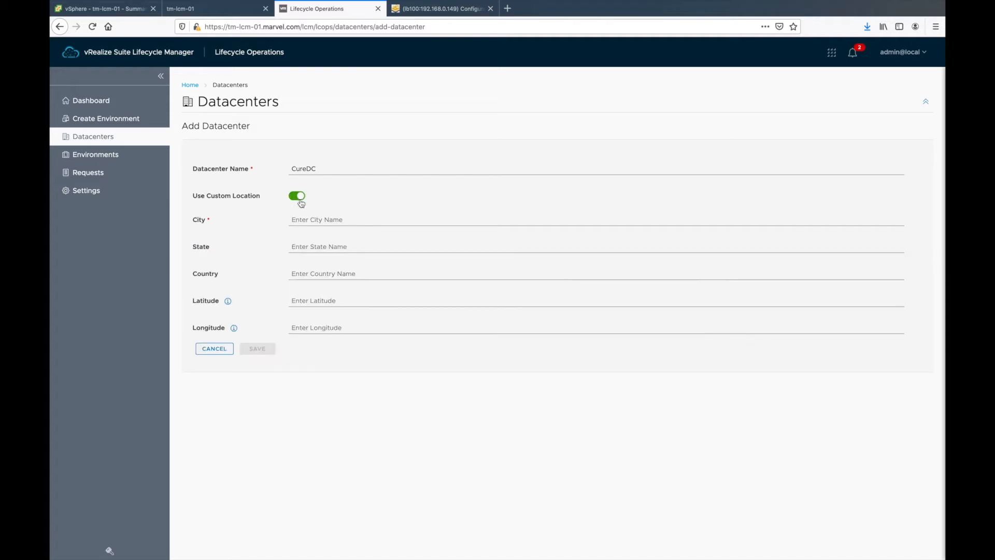
pyautogui.click(300, 201)
pyautogui.click(263, 248)
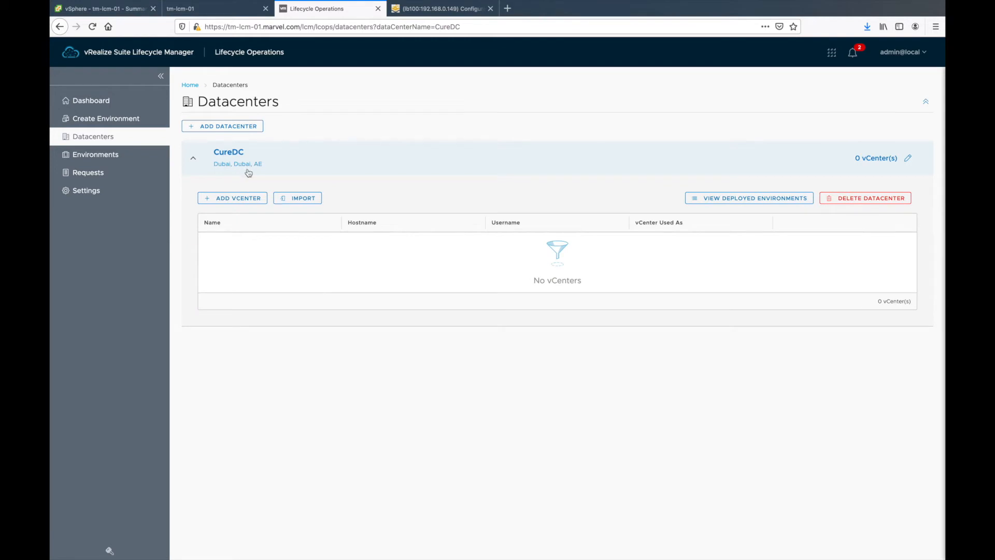
pyautogui.click(908, 159)
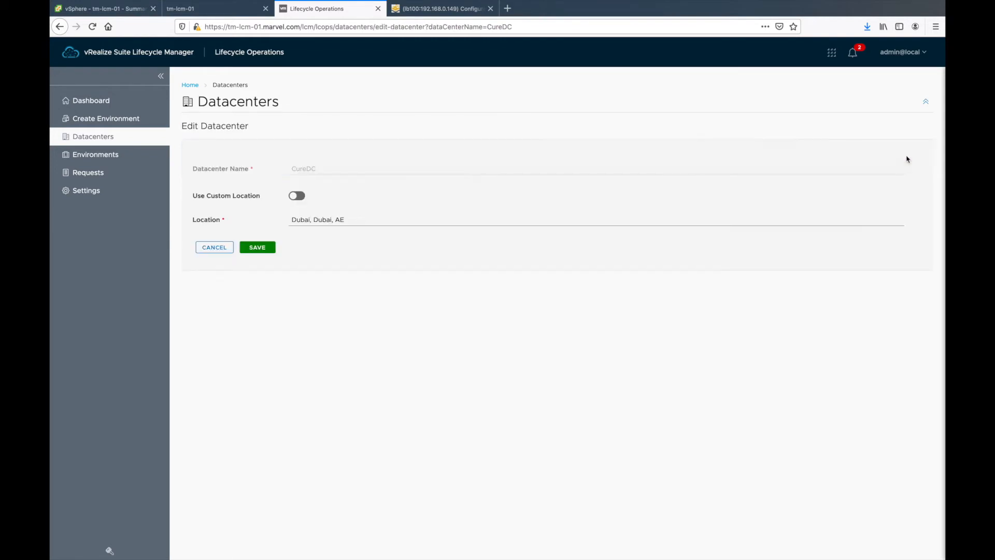
pyautogui.click(244, 253)
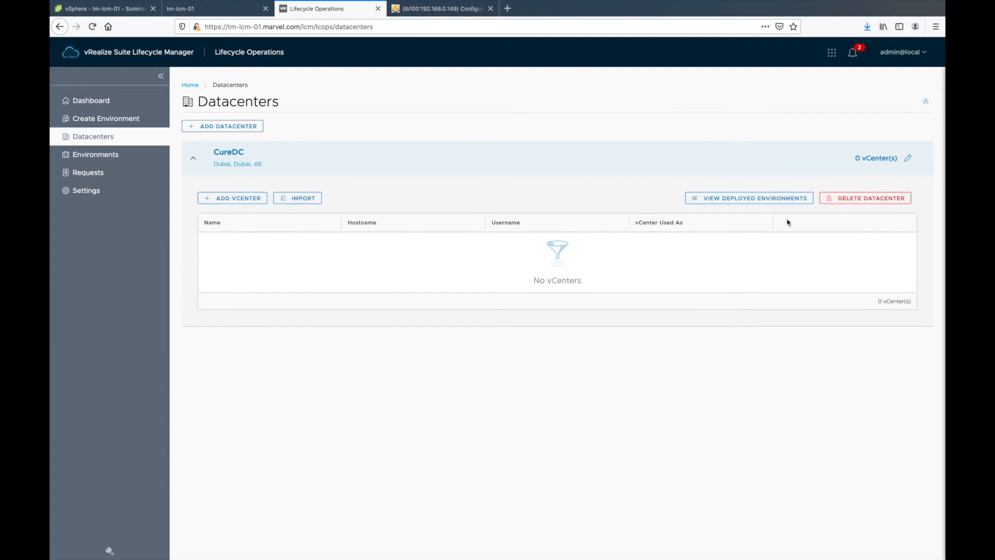
pyautogui.click(860, 199)
pyautogui.click(688, 330)
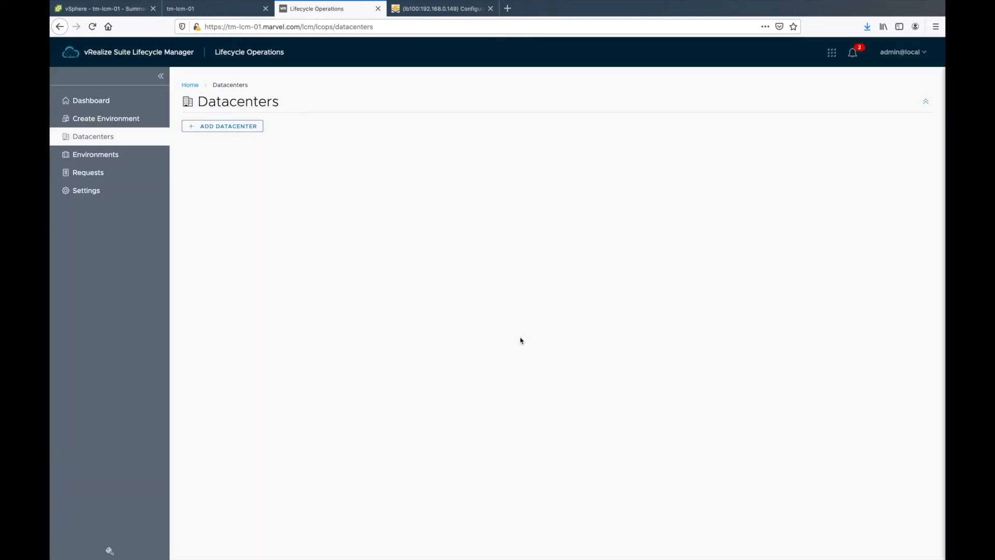
# Step: Create datacenter CoreDC located in Dubai, Dubai, AE
pyautogui.click(220, 125)
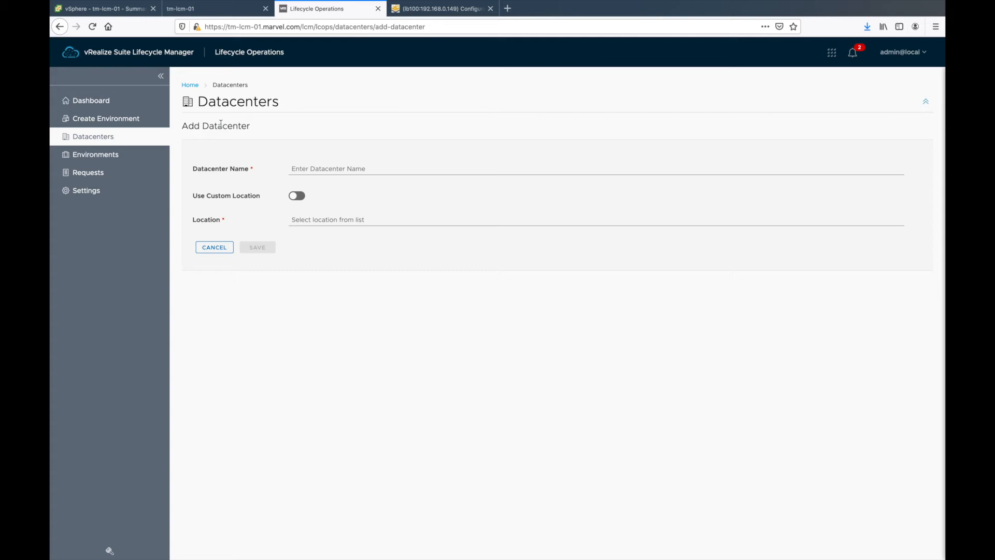
pyautogui.click(358, 165)
pyautogui.write('CoreD')
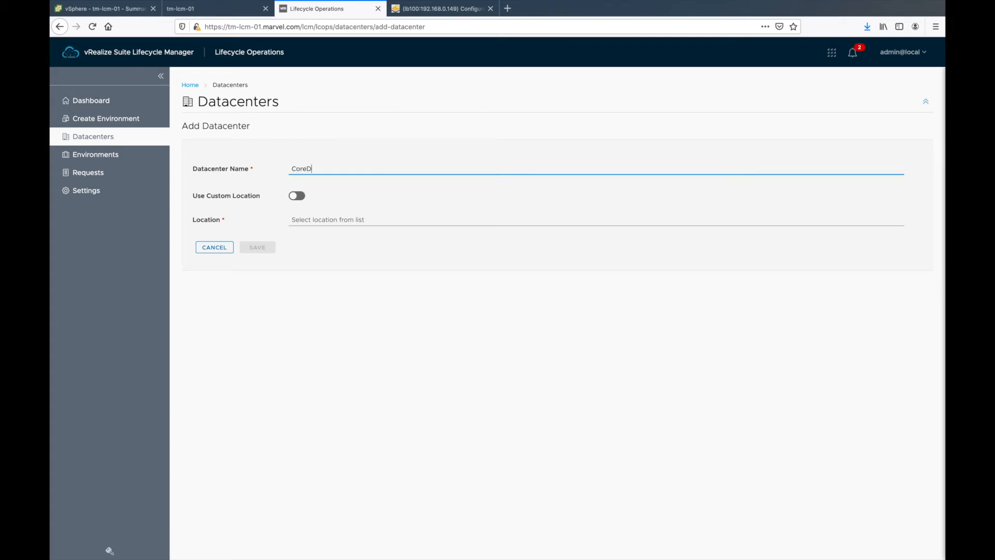
pyautogui.press('Tab')
pyautogui.press('Tab')
pyautogui.write('Dubai')
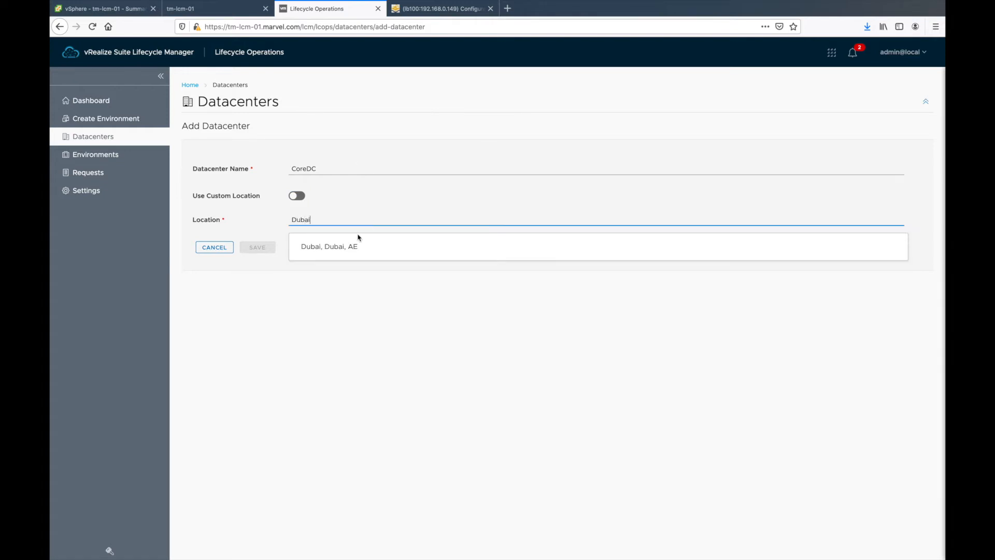
pyautogui.click(351, 246)
pyautogui.click(257, 248)
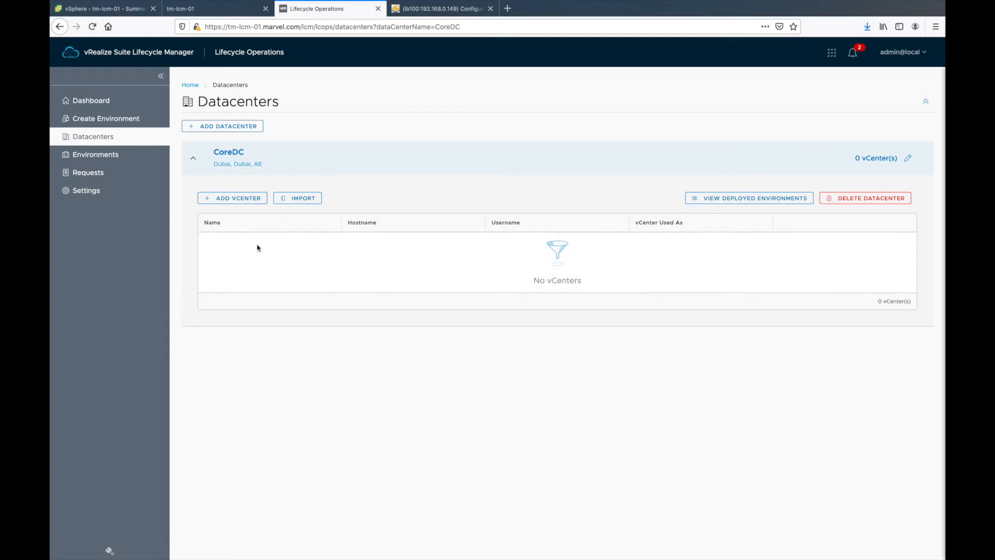
pyautogui.click(247, 202)
# Step: Name the new vCenter CoreVC, replacing the mistyped entries
pyautogui.click(305, 169)
pyautogui.write('192.16')
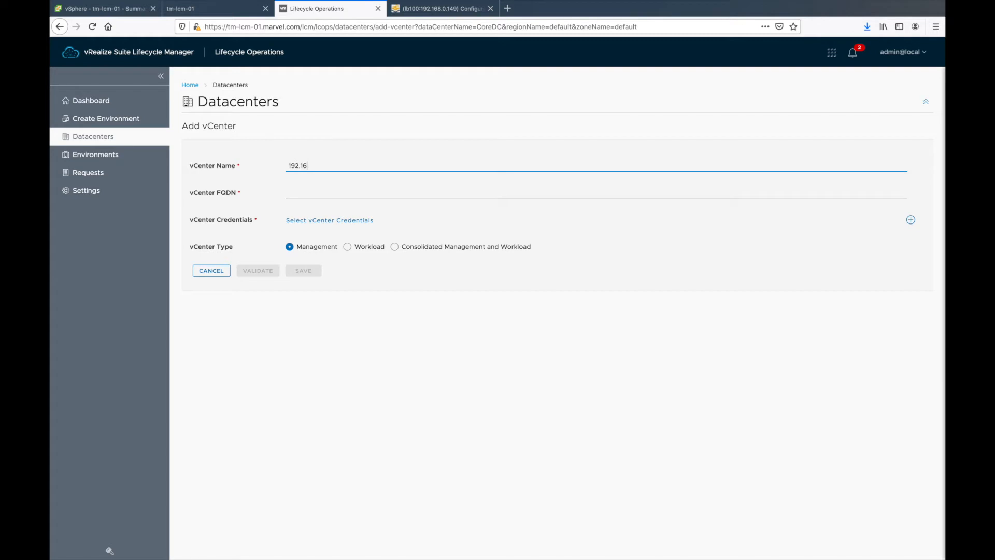
pyautogui.press('Tab')
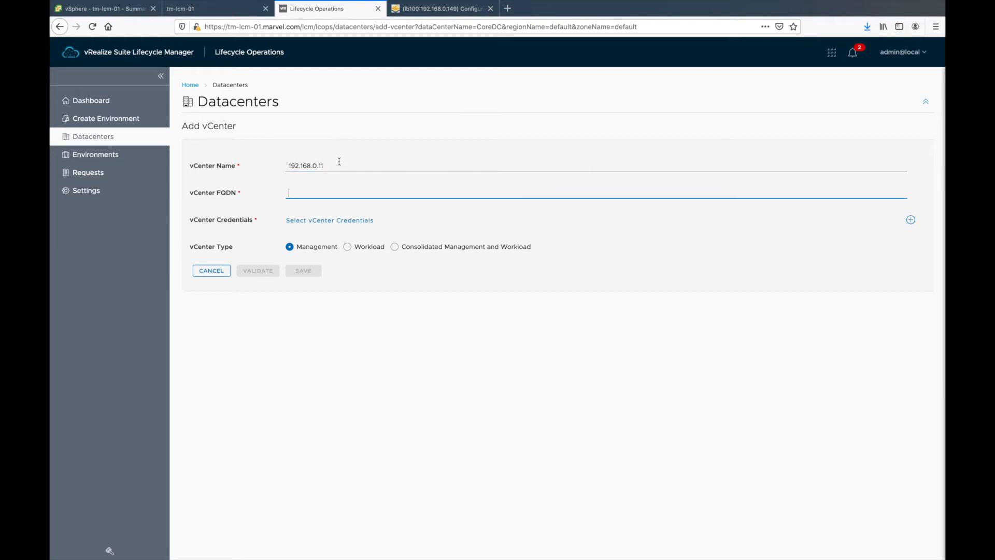
pyautogui.hotkey('shift', 'Tab')
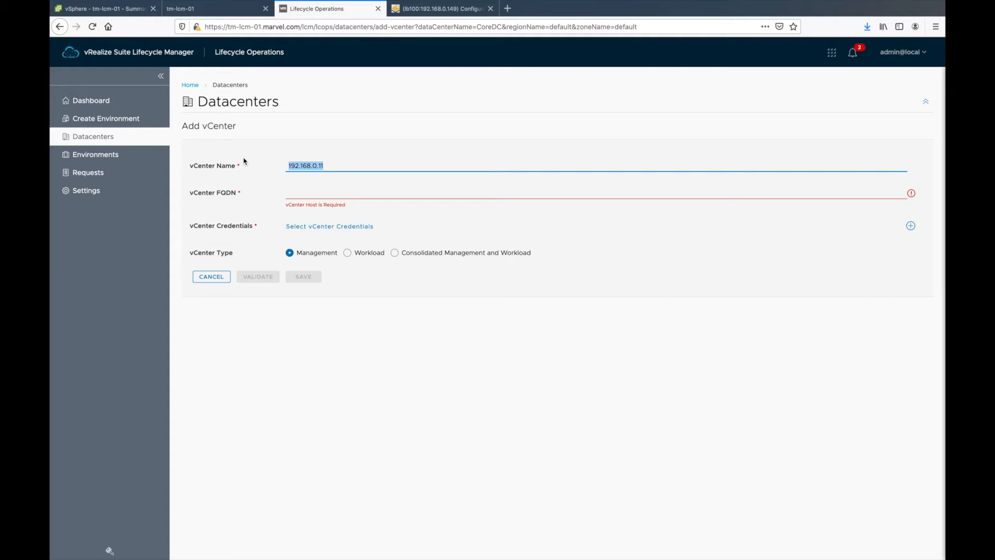
pyautogui.press('BackSpace')
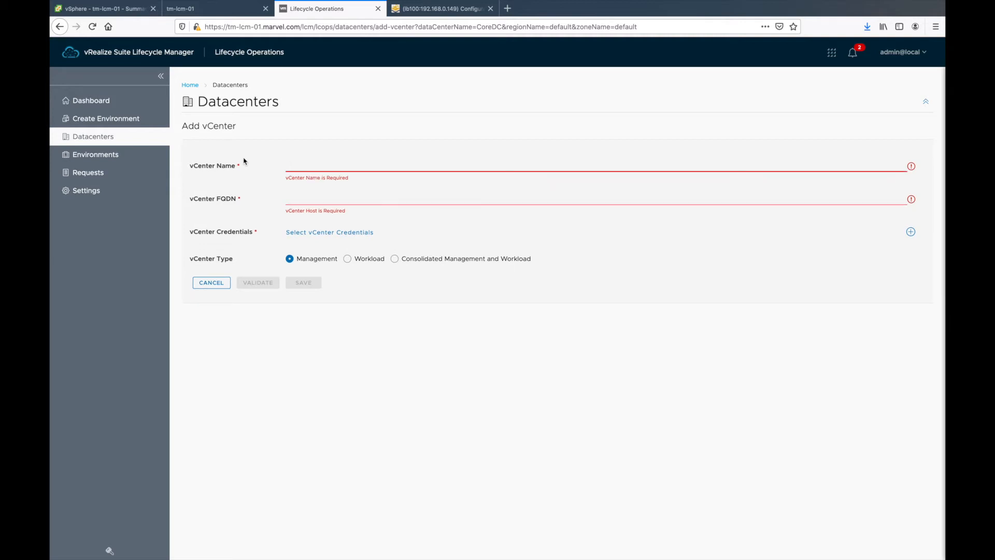
pyautogui.write('CoreCV')
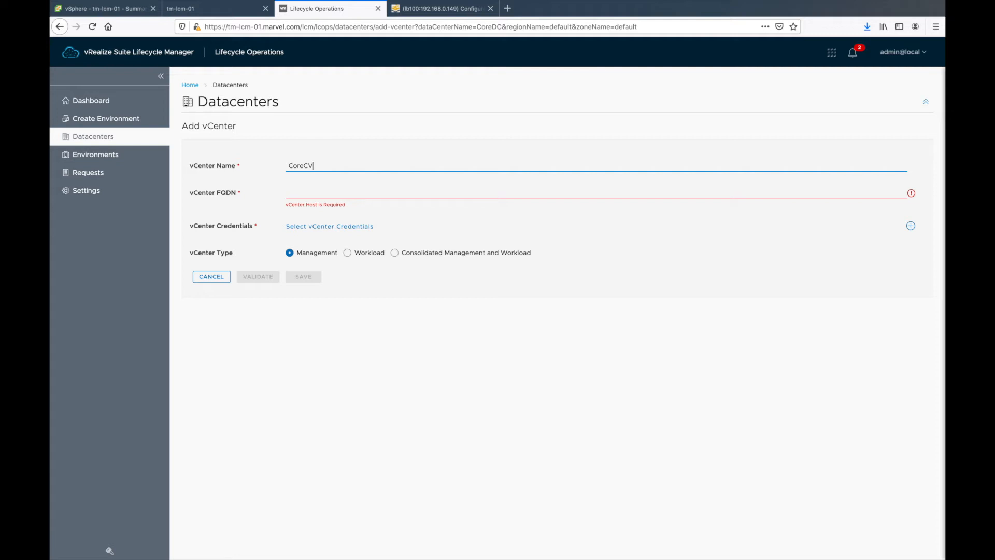
pyautogui.write('C')
pyautogui.press('Tab')
pyautogui.hotkey('shift', 'Tab')
pyautogui.write('CoreVC')
# Step: Set the vCenter FQDN to dc-vc-01.marvel.com and start adding a new credential
pyautogui.press('Tab')
pyautogui.write('dc')
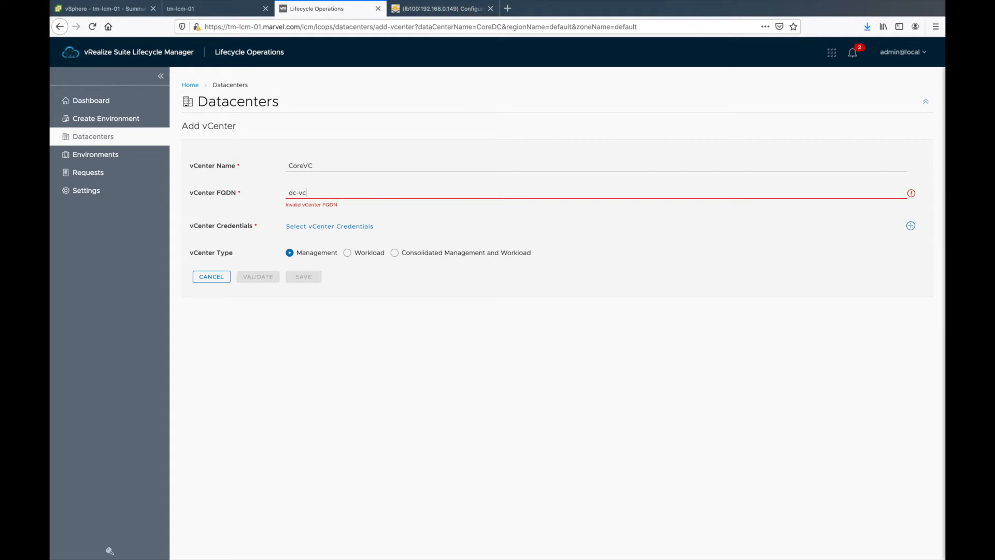
pyautogui.write('-vc-01.marvel.com')
pyautogui.press('Tab')
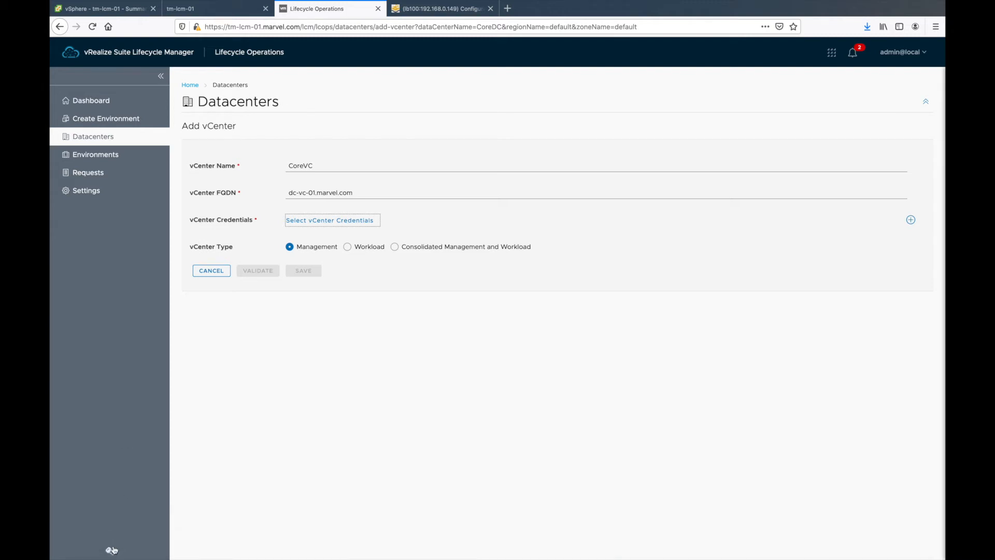
pyautogui.press('Return')
# Step: Create password alias vCenterPassword with the password, its confirmation and the vCenter administrator user name
pyautogui.click(425, 253)
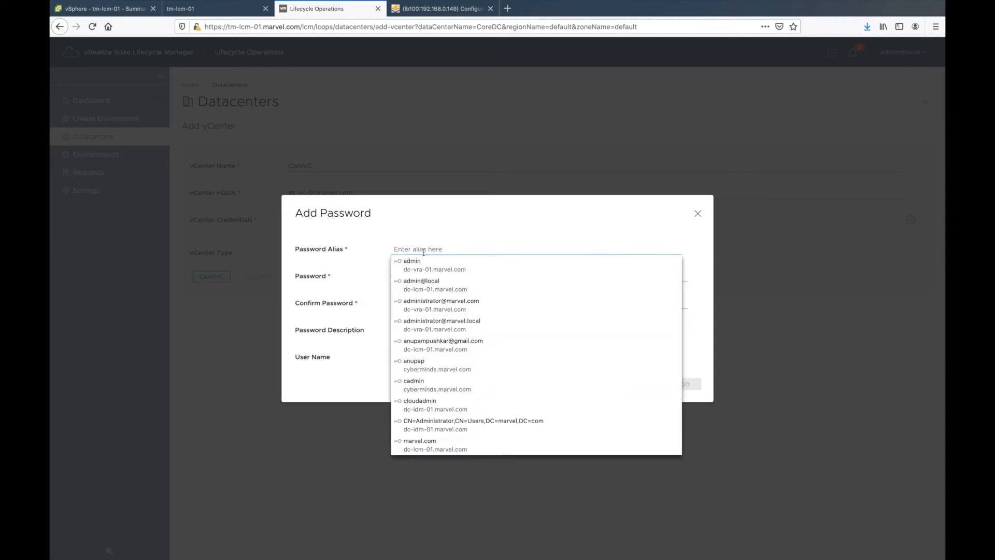
pyautogui.write('vC')
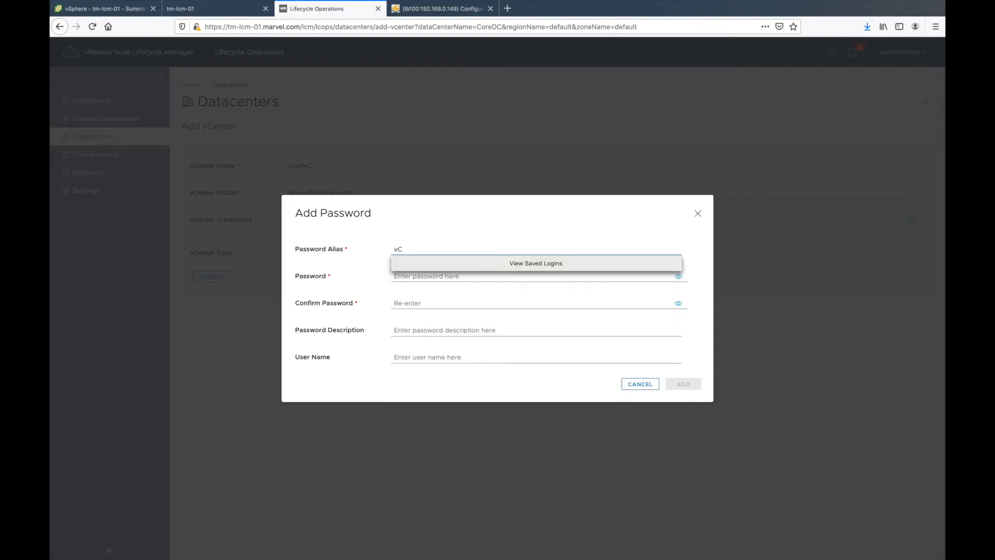
pyautogui.write('enterPassword')
pyautogui.press('Tab')
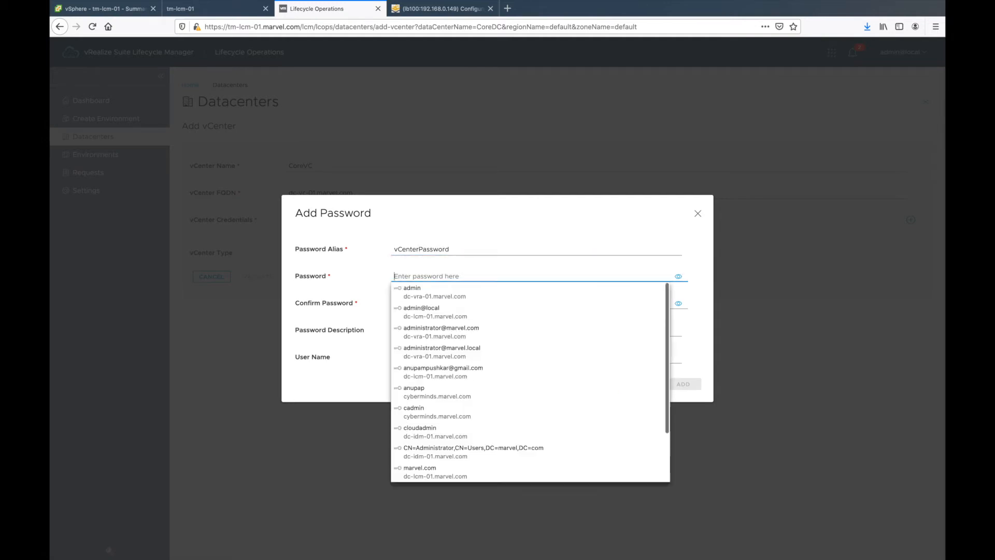
pyautogui.write('••••••')
pyautogui.press('Tab')
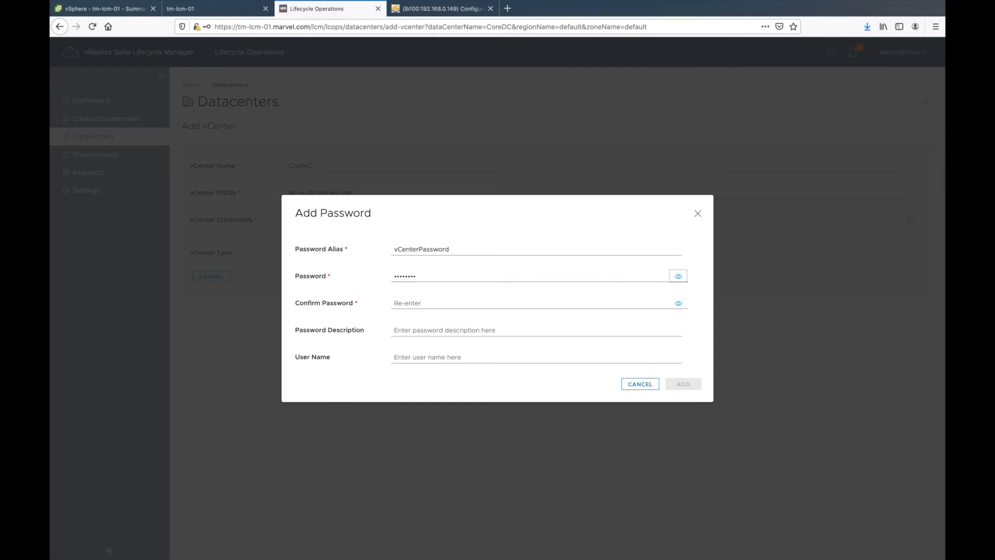
pyautogui.press('Tab')
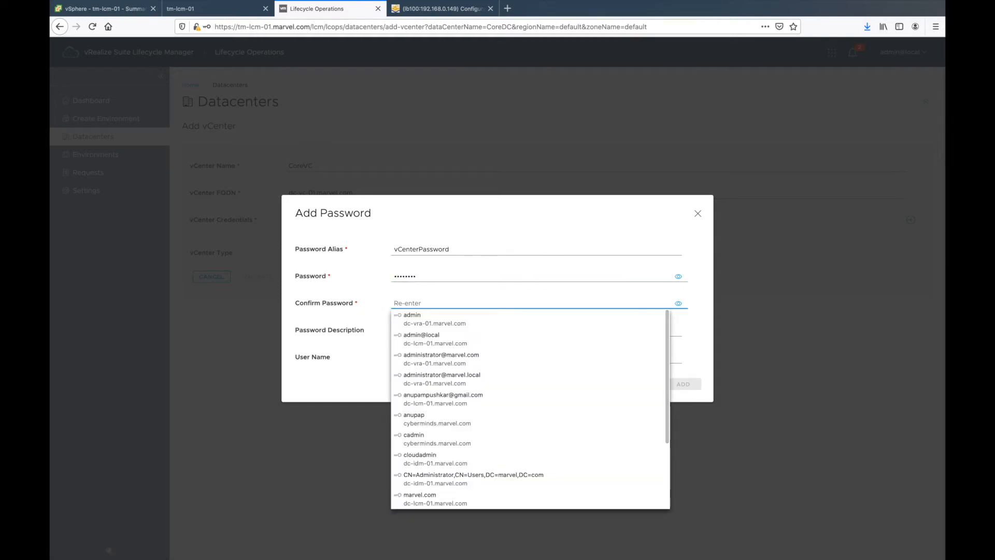
pyautogui.write('••••••••')
pyautogui.press('Tab')
pyautogui.press('Tab')
pyautogui.press('Tab')
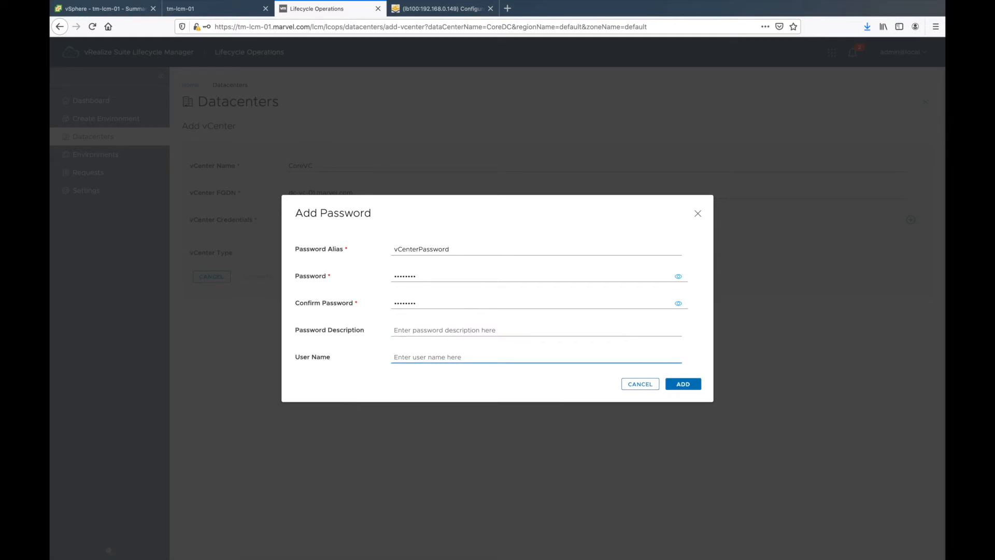
pyautogui.write('administrator@marvel.local')
# Step: Add CoreVC (dc-vc-01.marvel.com) with vCenterPassword credentials, validate and save it, then view the dashboard
pyautogui.click(695, 386)
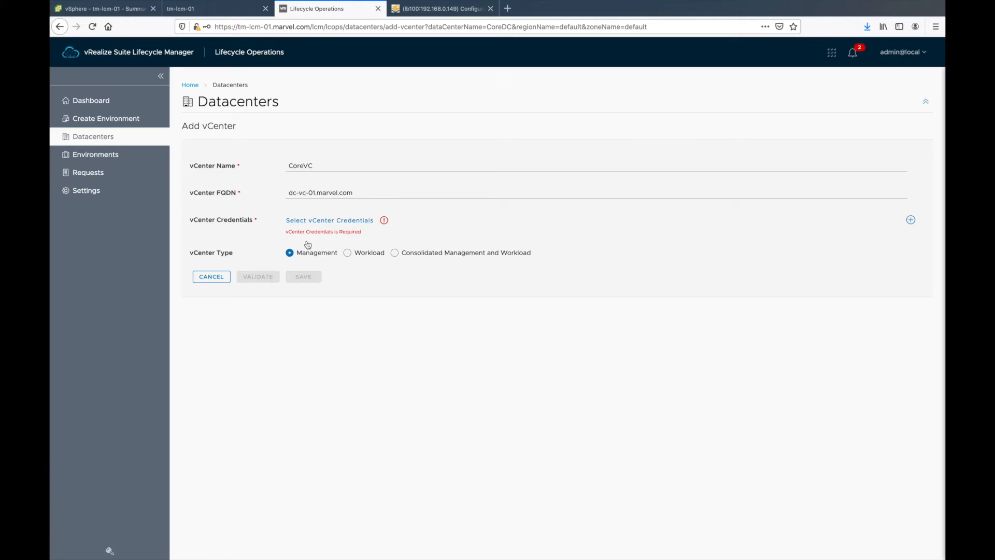
pyautogui.click(326, 225)
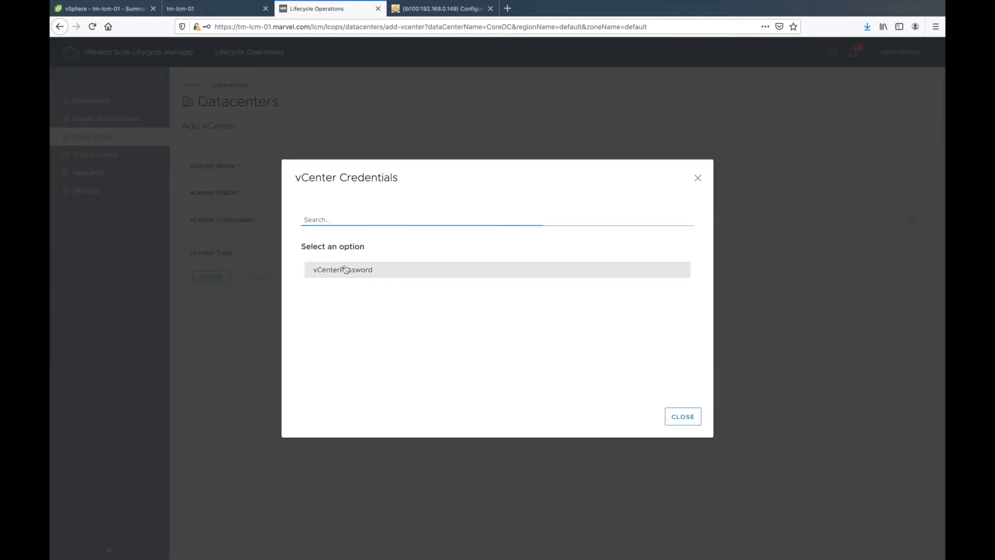
pyautogui.click(346, 269)
pyautogui.click(258, 273)
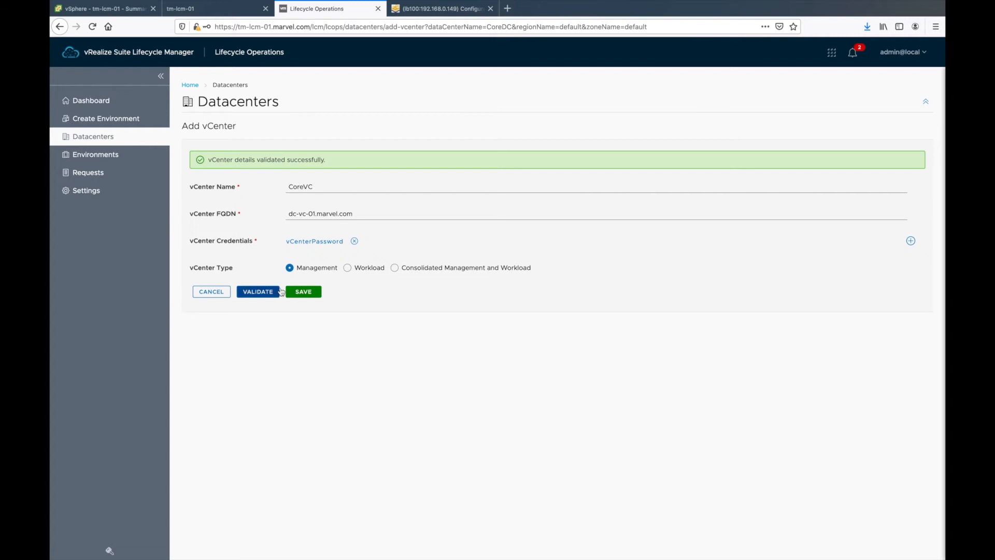
pyautogui.click(300, 293)
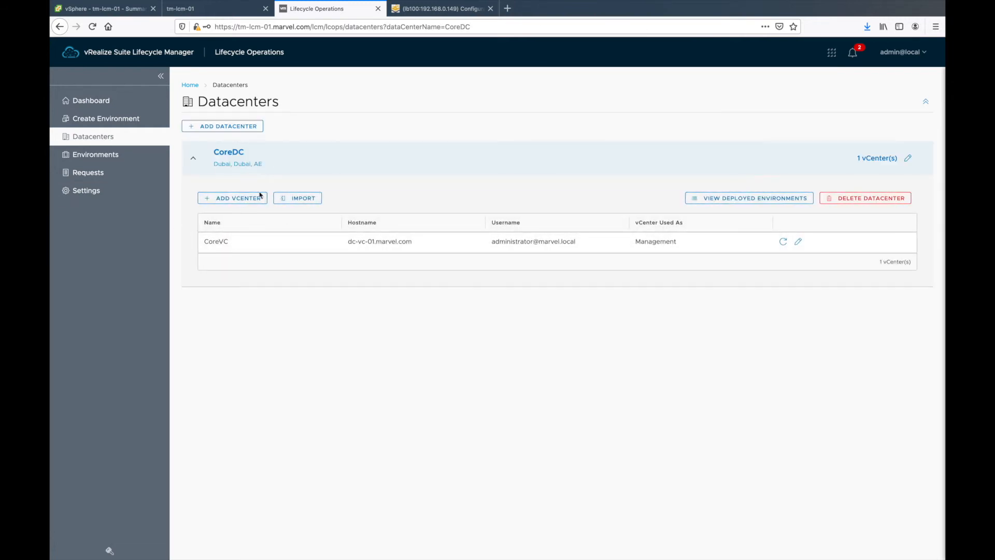
pyautogui.click(115, 100)
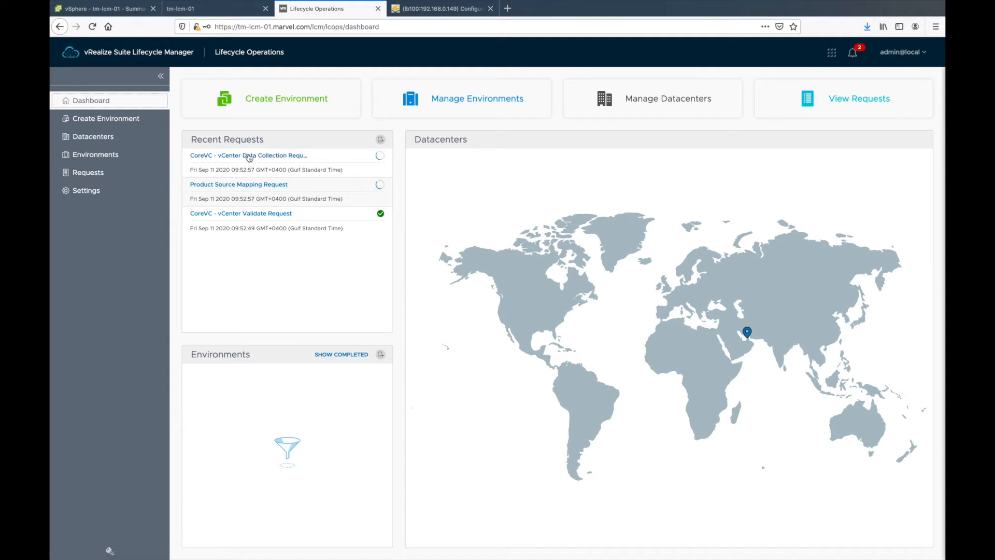
# Step: Check the in-progress source mapping request, then browse the completed, in-progress and failed environment lists
pyautogui.click(100, 174)
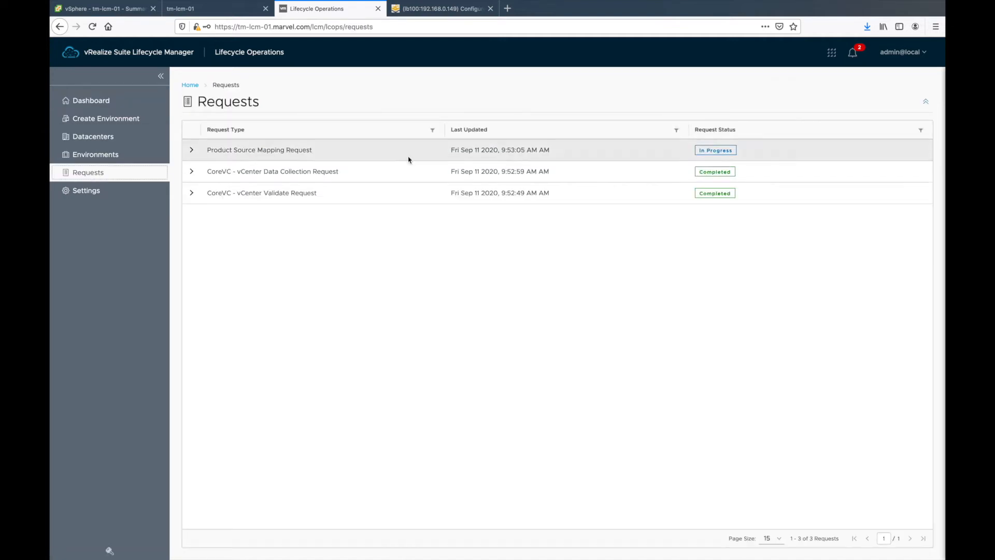
pyautogui.click(716, 152)
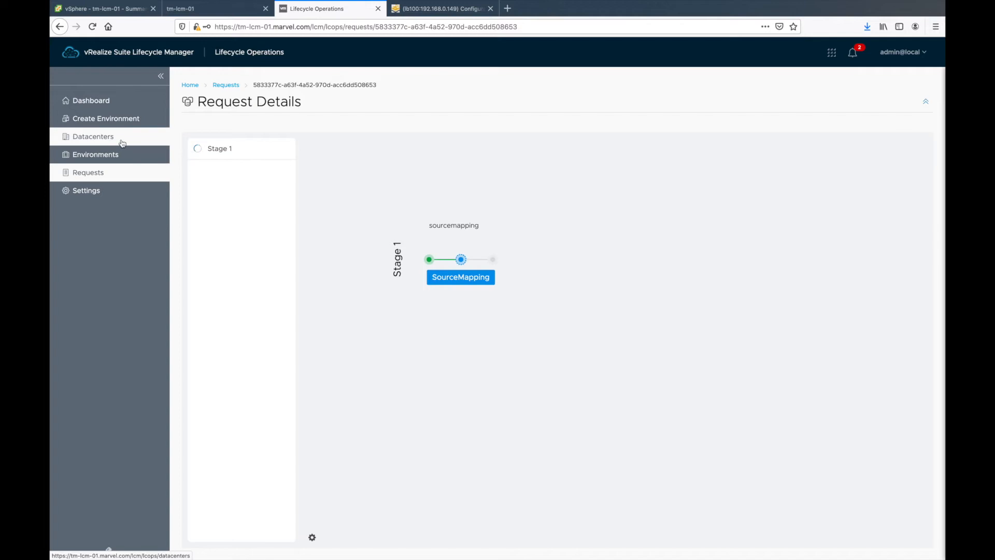
pyautogui.click(122, 120)
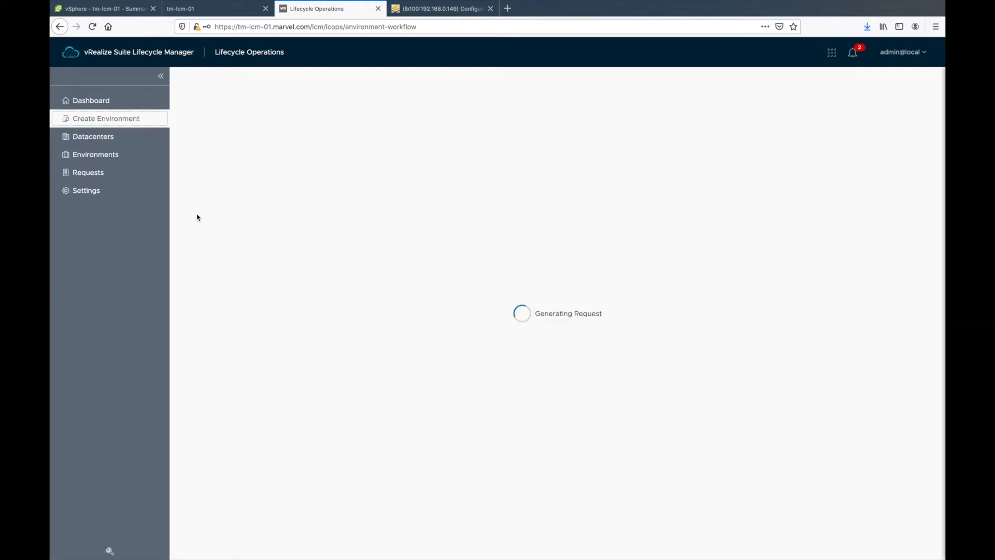
pyautogui.click(121, 163)
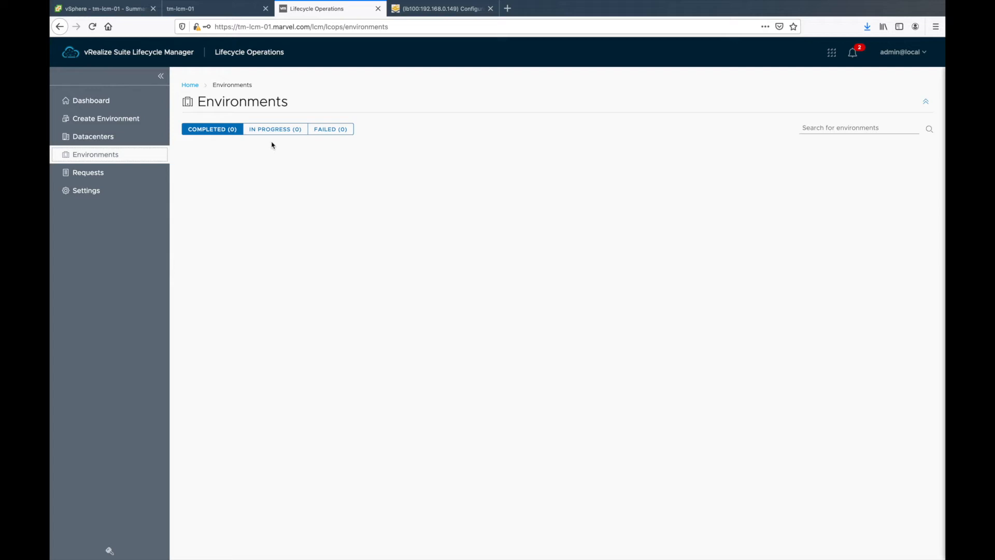
pyautogui.click(273, 131)
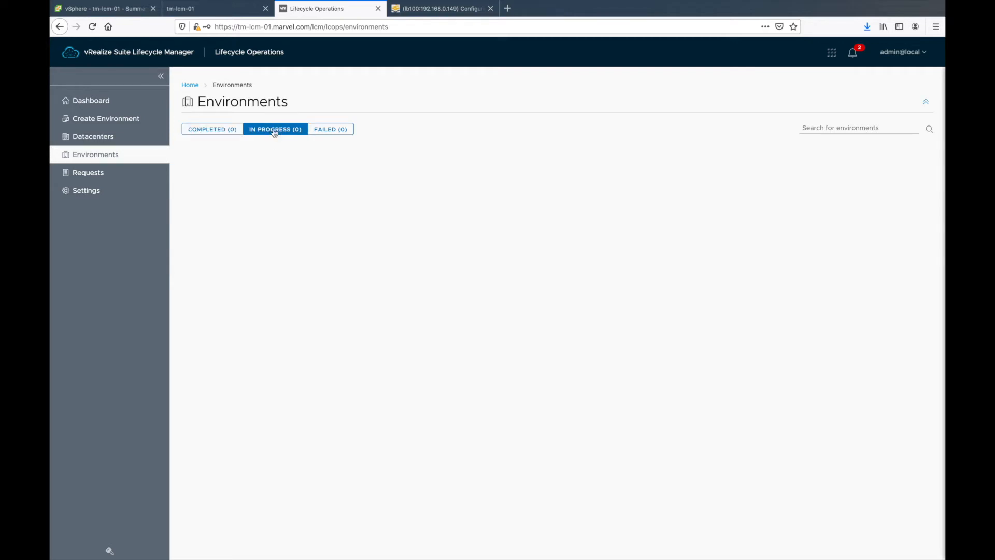
pyautogui.click(322, 129)
pyautogui.click(216, 130)
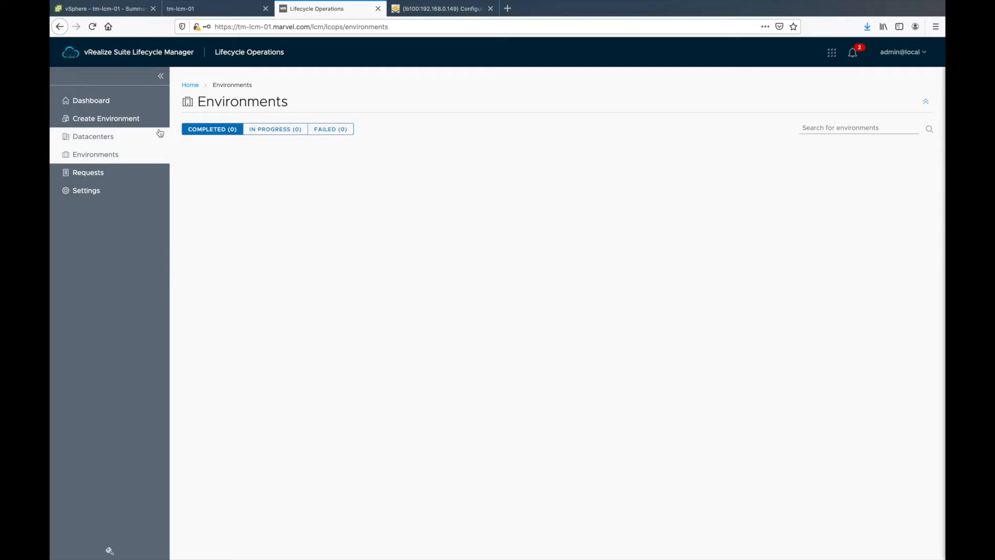
# Step: Start a new environment, opt out of CEIP and enter the administrator e-mail address
pyautogui.click(125, 123)
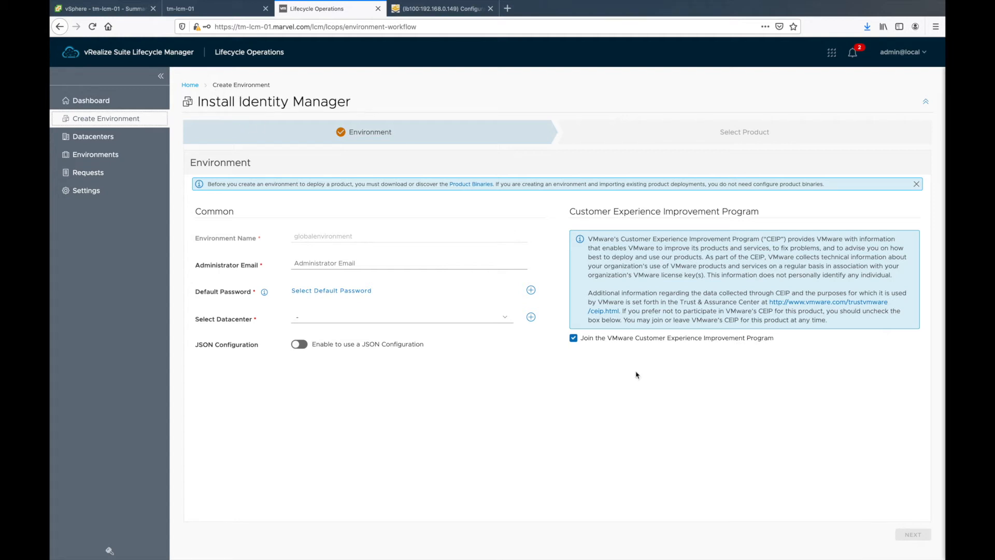
pyautogui.click(574, 338)
pyautogui.click(326, 263)
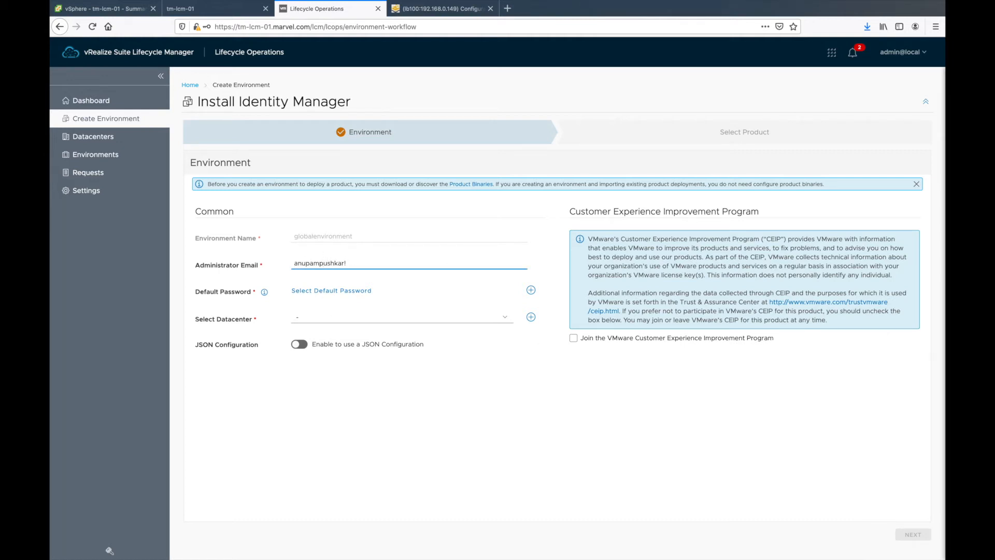
pyautogui.press('Tab')
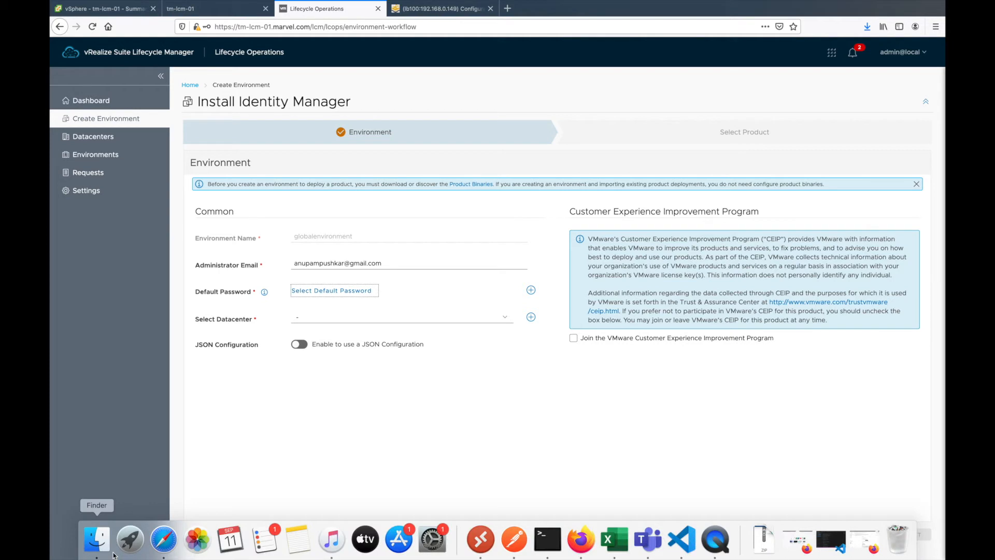
# Step: Create a password entry with alias IDMpass, the password, its confirmation and a user name
pyautogui.press('Return')
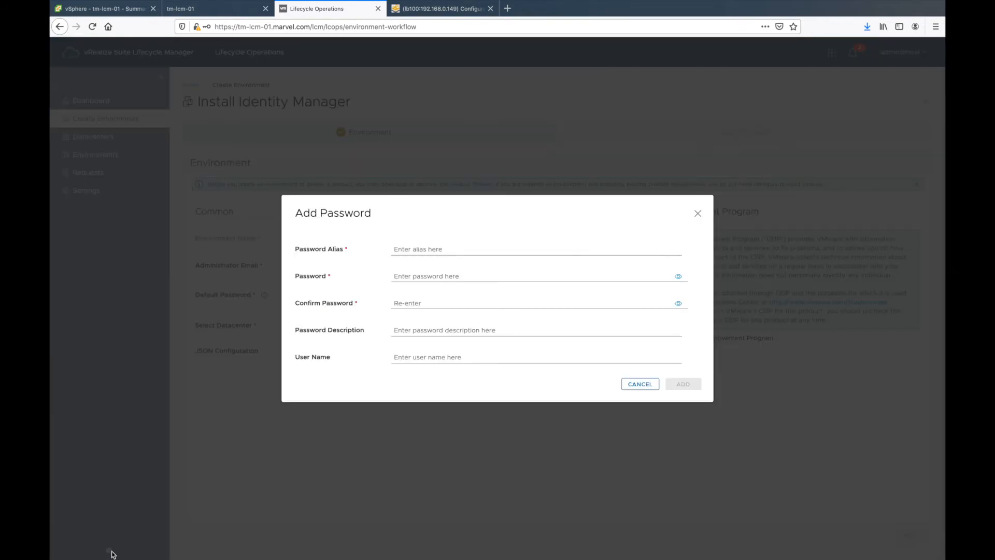
pyautogui.click(424, 249)
pyautogui.write('IMD')
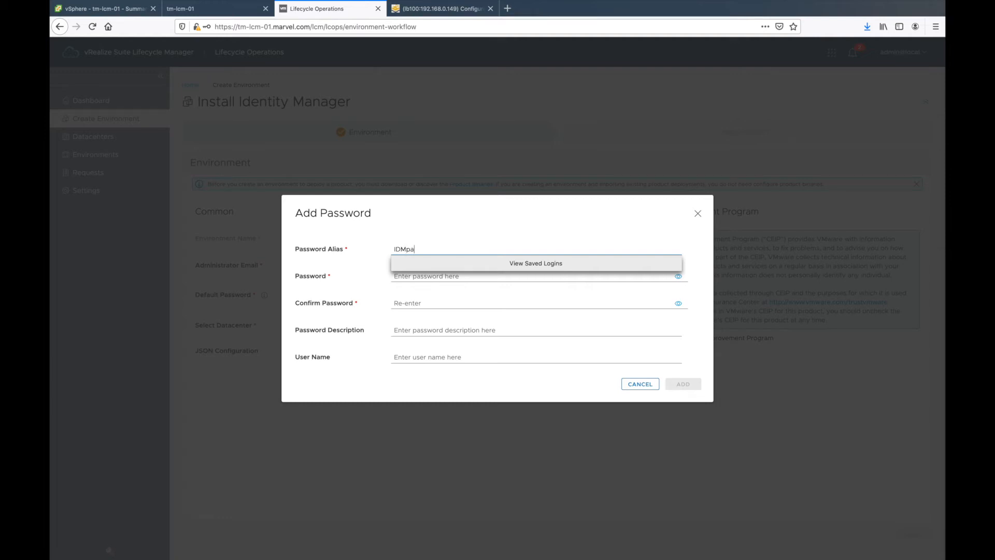
pyautogui.press('Tab')
pyautogui.write('•')
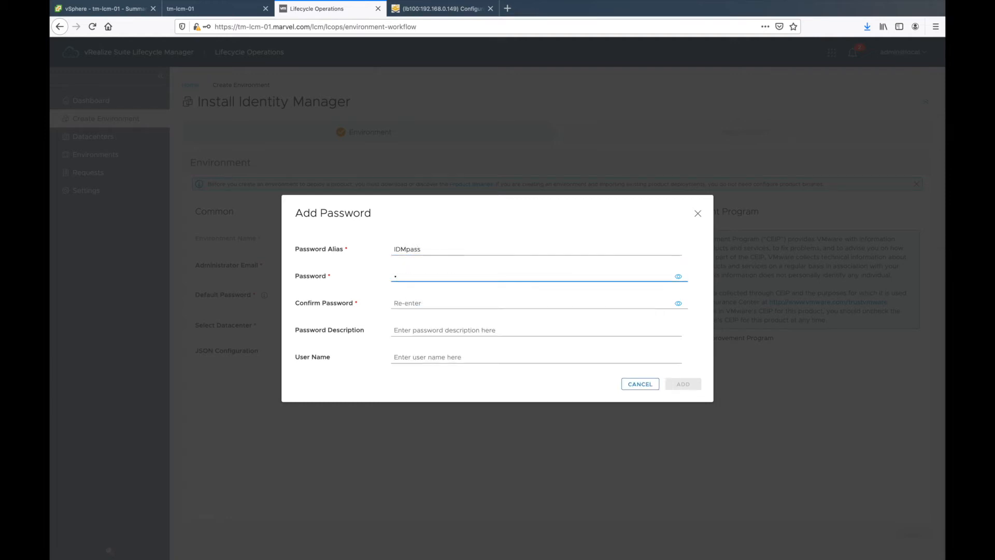
pyautogui.press('Tab')
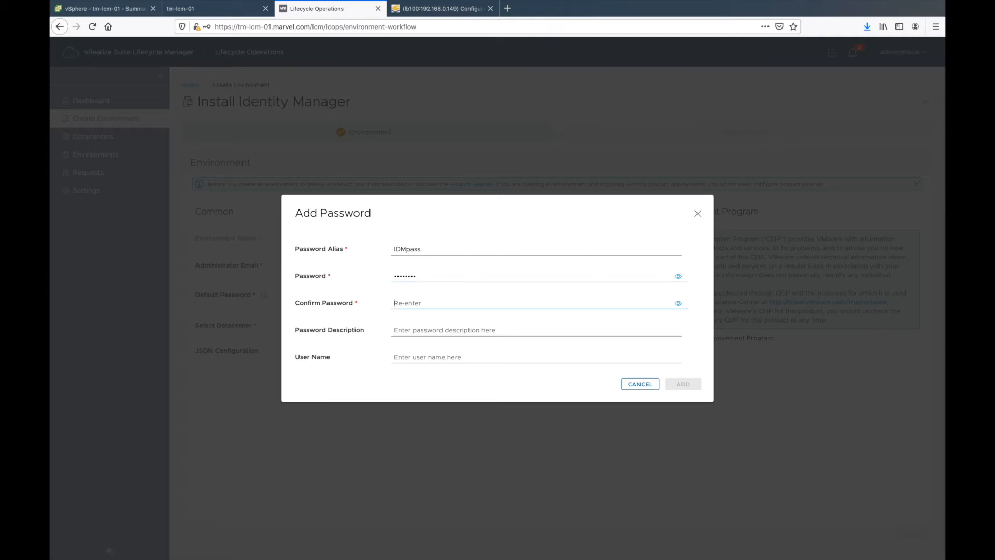
pyautogui.press('Tab')
pyautogui.write('••••••••')
pyautogui.press('Tab')
pyautogui.press('Tab')
pyautogui.press('Tab')
pyautogui.write('cl')
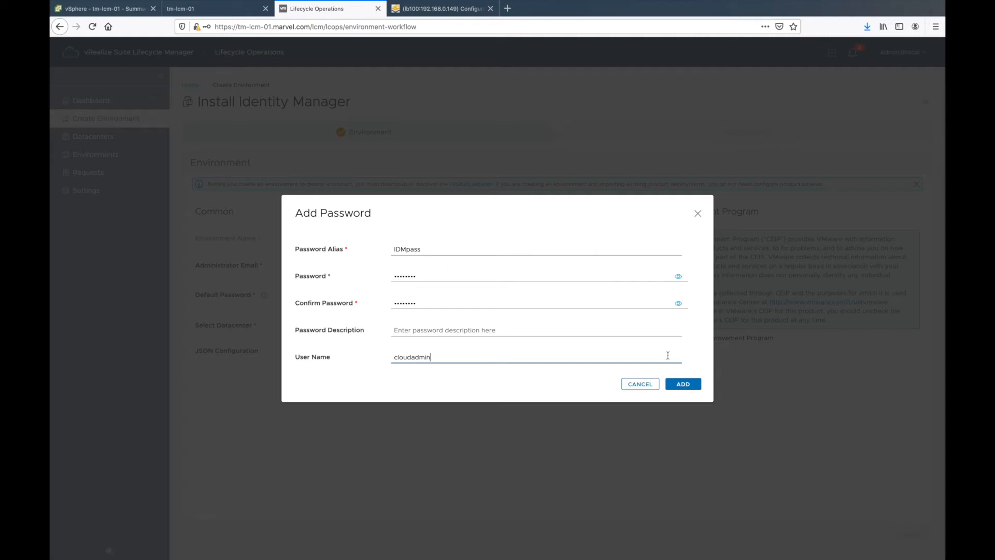
pyautogui.click(683, 383)
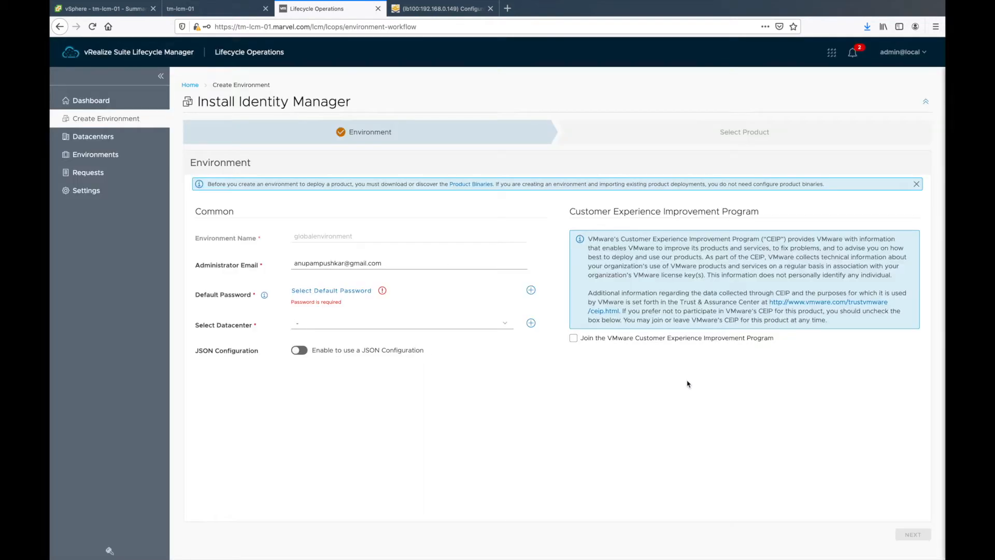
pyautogui.click(312, 292)
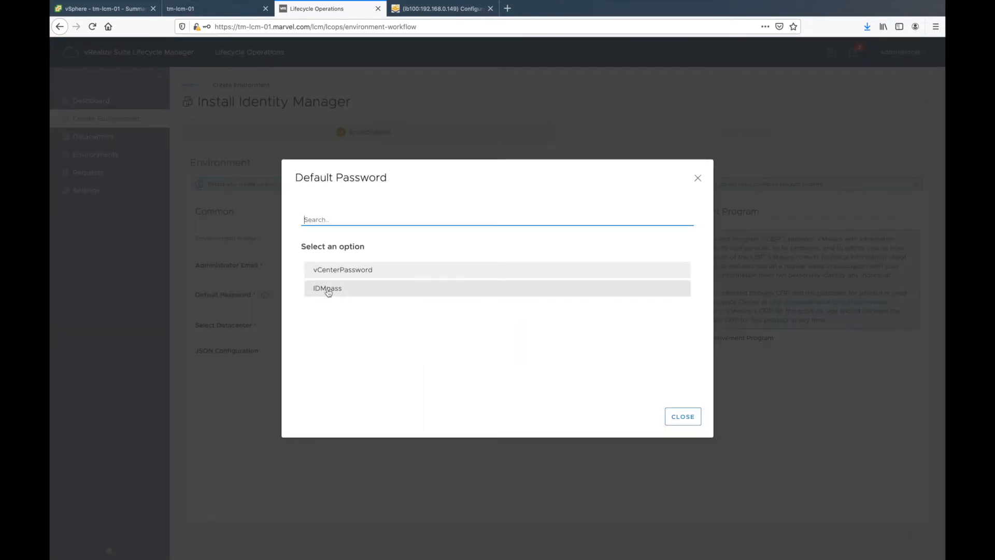
pyautogui.click(328, 289)
pyautogui.click(306, 319)
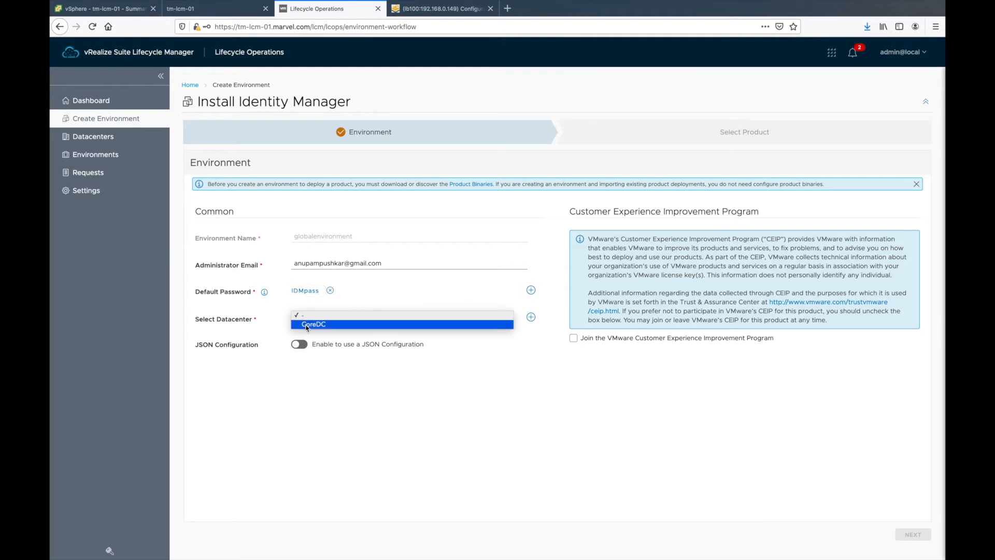
pyautogui.click(307, 324)
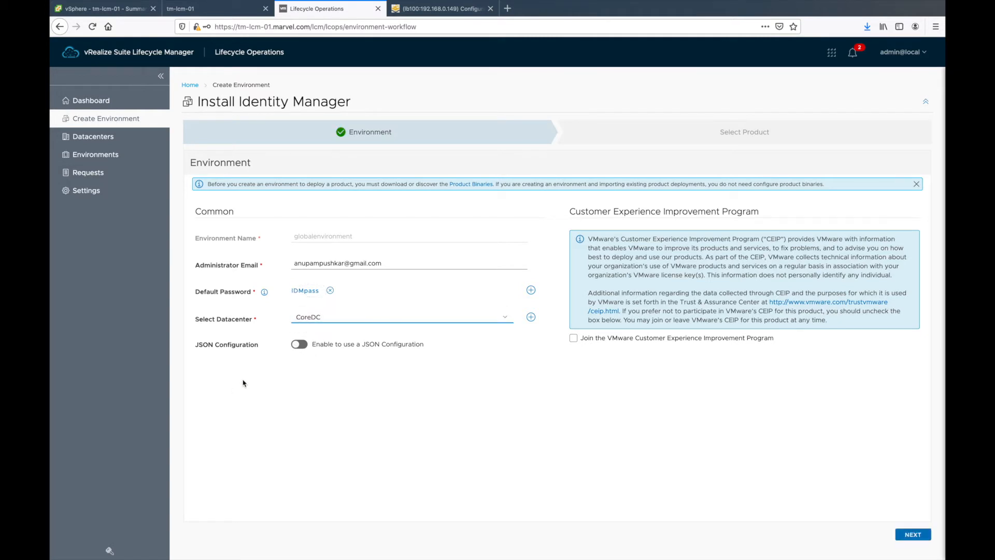
pyautogui.click(908, 541)
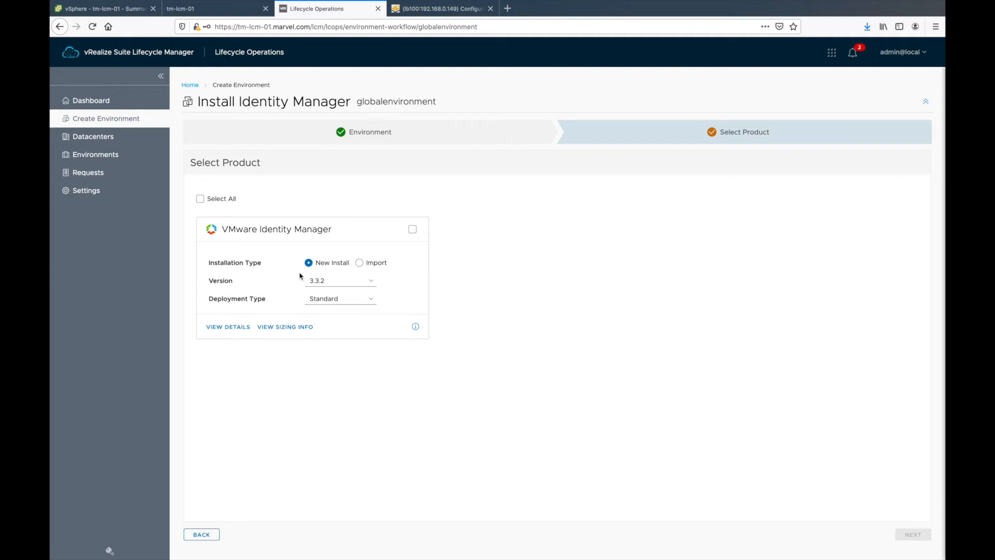
# Step: Select VMware Identity Manager version 3.3.2 with the Cluster deployment type
pyautogui.click(413, 229)
pyautogui.click(356, 297)
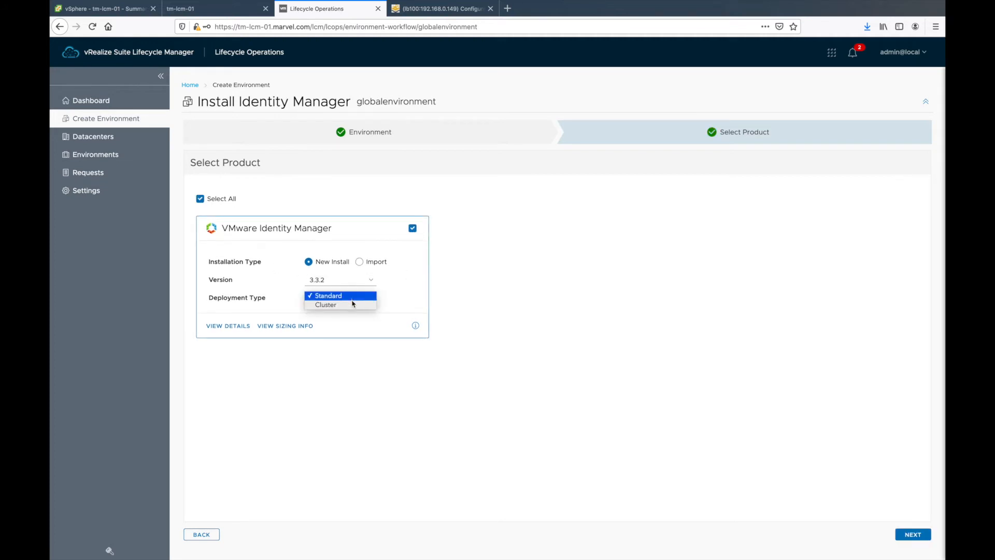
pyautogui.click(351, 305)
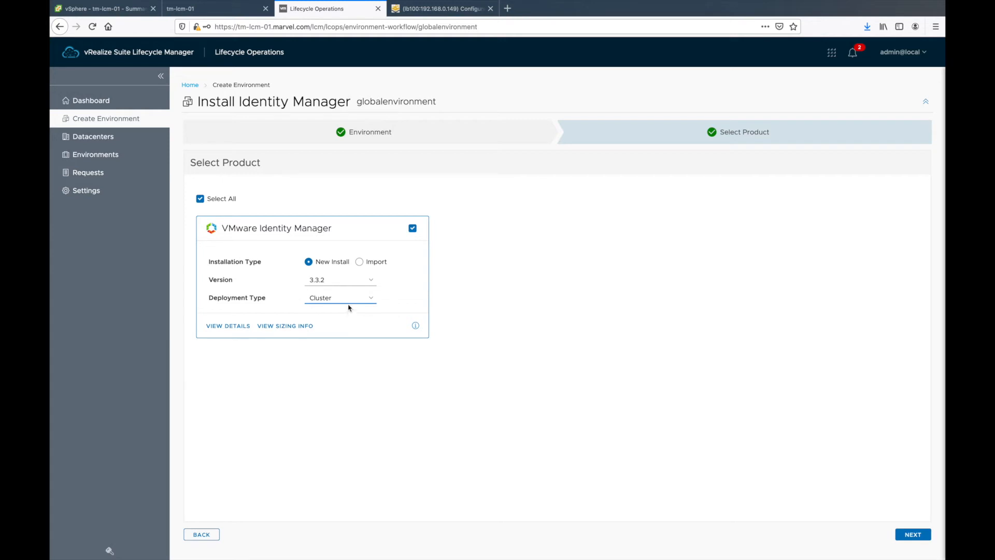
pyautogui.click(332, 280)
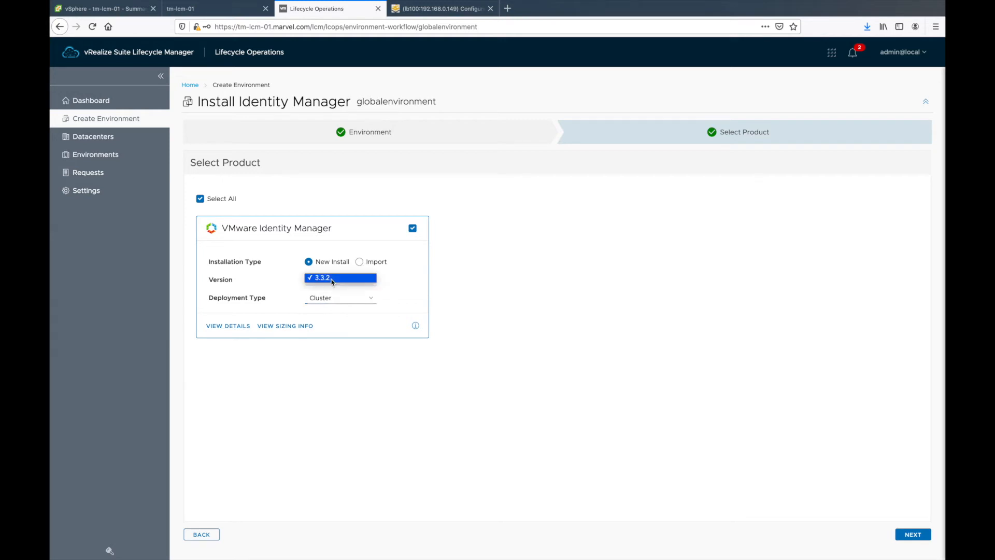
pyautogui.click(335, 280)
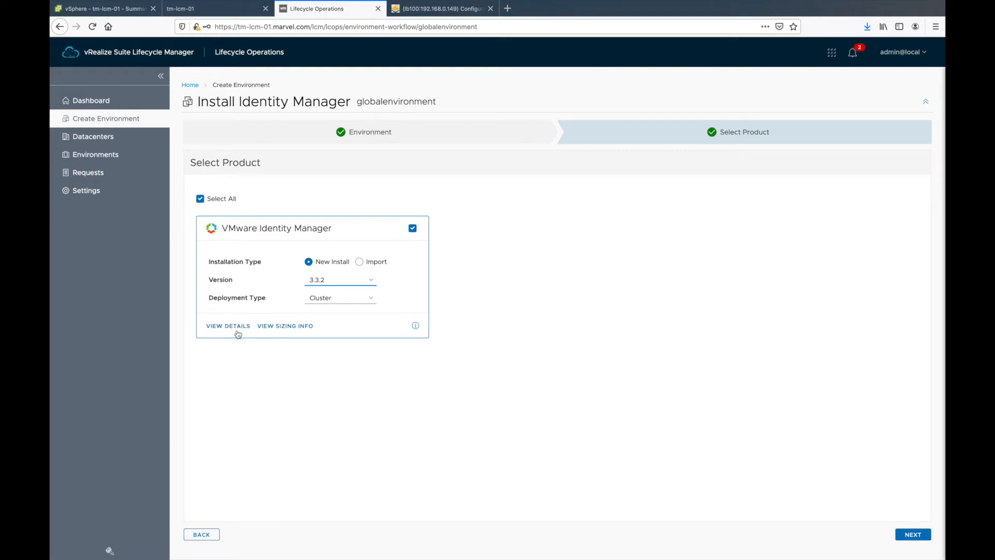
# Step: Review the sizing info (Standard 1 node, Cluster 3 nodes) and open the product documentation
pyautogui.click(278, 328)
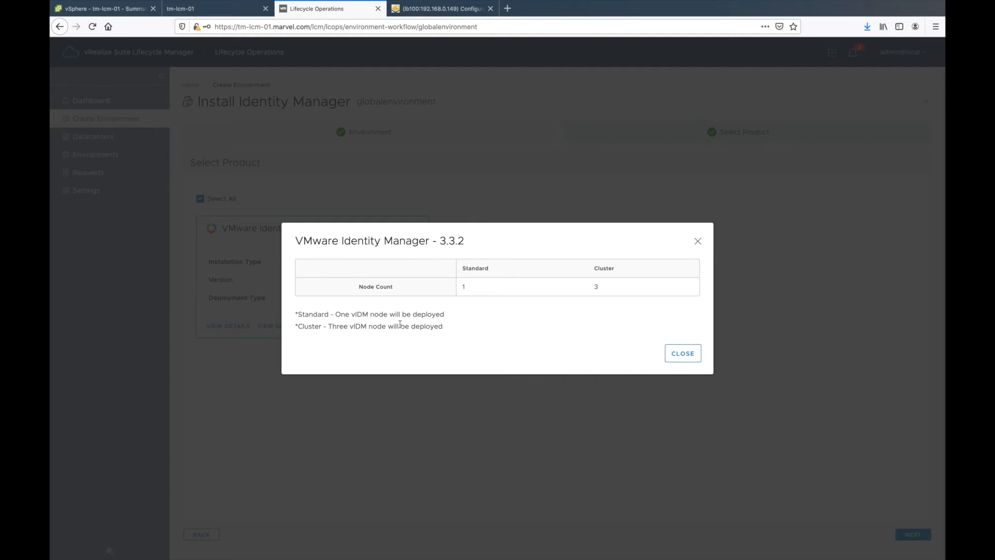
pyautogui.moveTo(462, 270)
pyautogui.mouseDown()
pyautogui.moveTo(487, 280)
pyautogui.moveTo(460, 288)
pyautogui.mouseUp()
pyautogui.moveTo(607, 288); pyautogui.dragTo(596, 286)
pyautogui.click(683, 354)
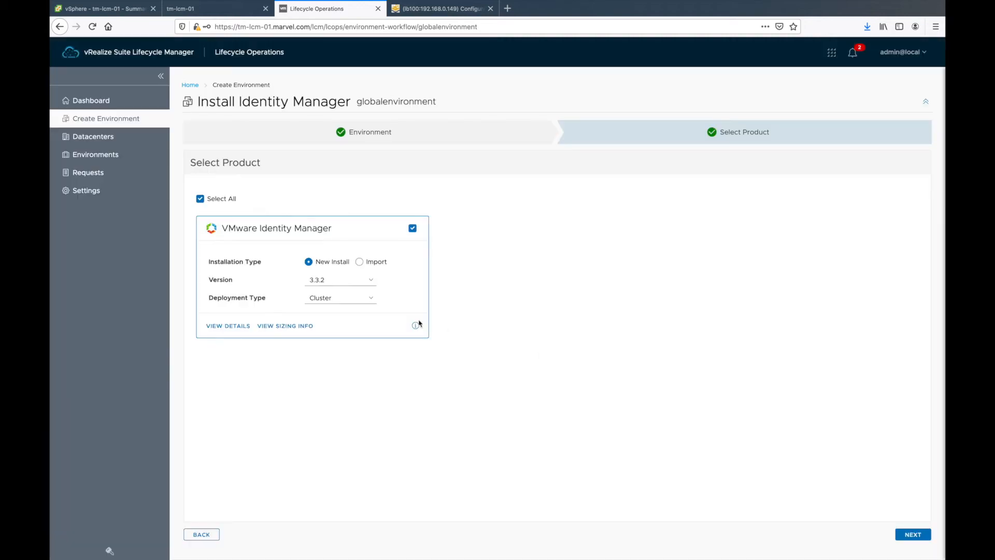
pyautogui.click(229, 328)
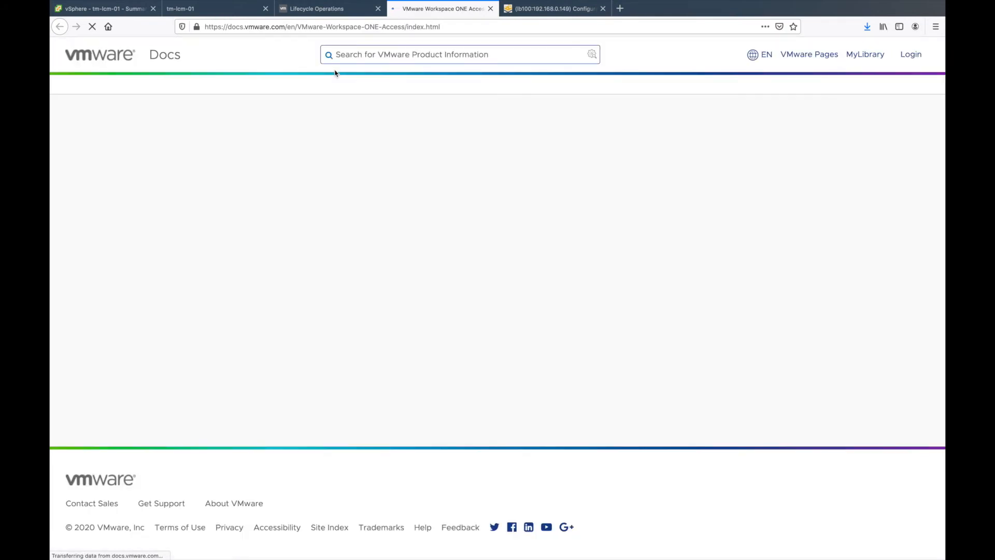
# Step: Glance over the Workspace ONE Access documentation, then return to the Lifecycle Operations tab
pyautogui.scroll(-5, 391, 233)
pyautogui.scroll(5, 363, 156)
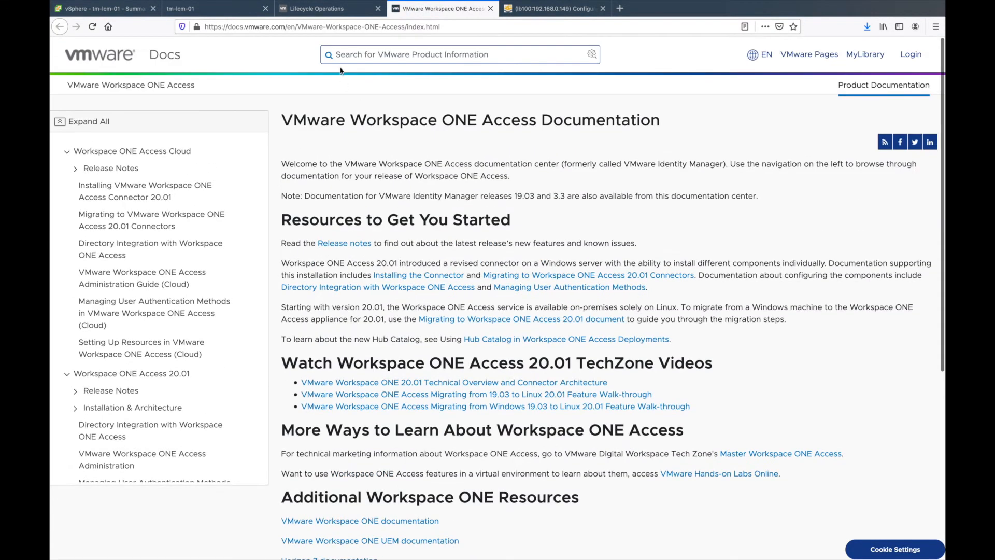
pyautogui.click(334, 9)
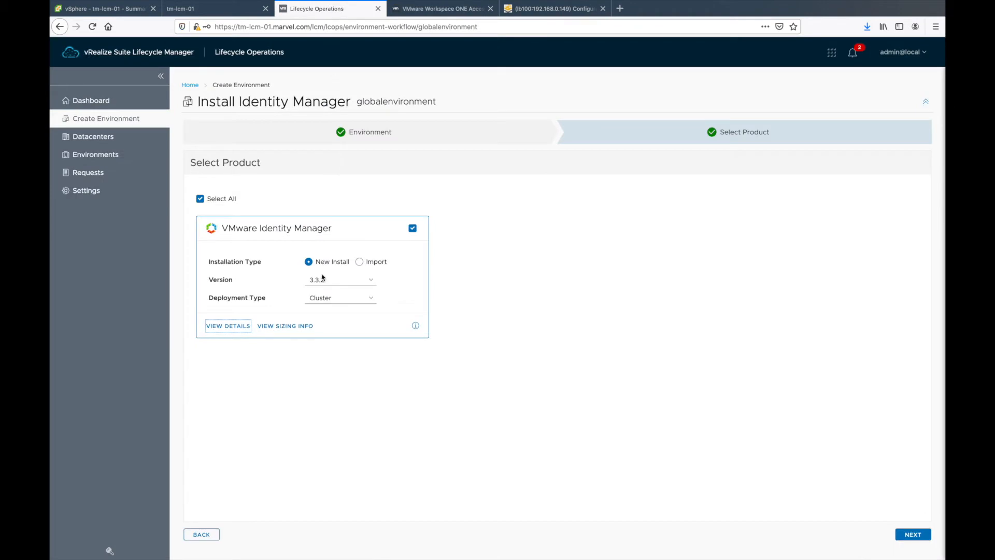
# Step: Accept the license agreement and continue to the Certificate step
pyautogui.click(912, 536)
pyautogui.scroll(-10, 250, 449)
pyautogui.scroll(-20, 249, 449)
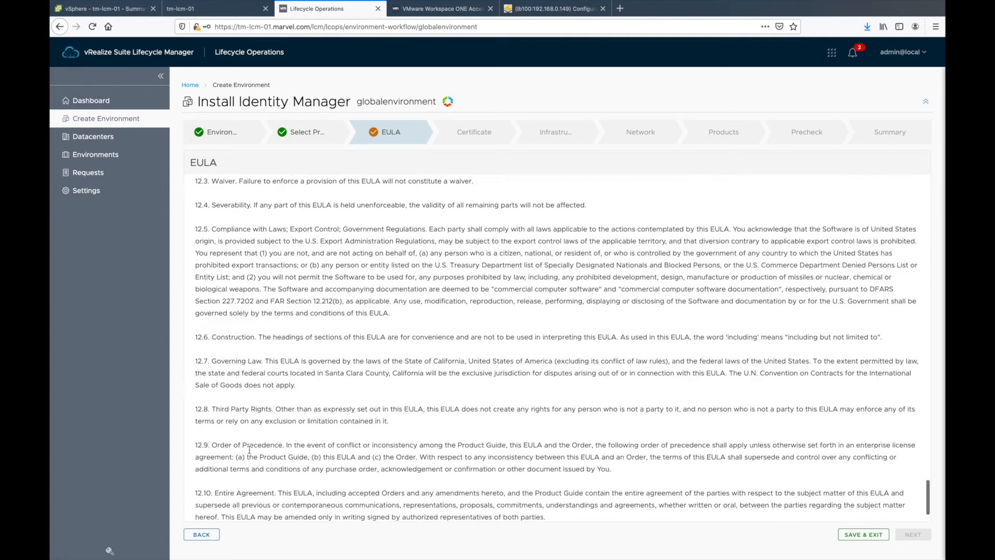
pyautogui.click(200, 513)
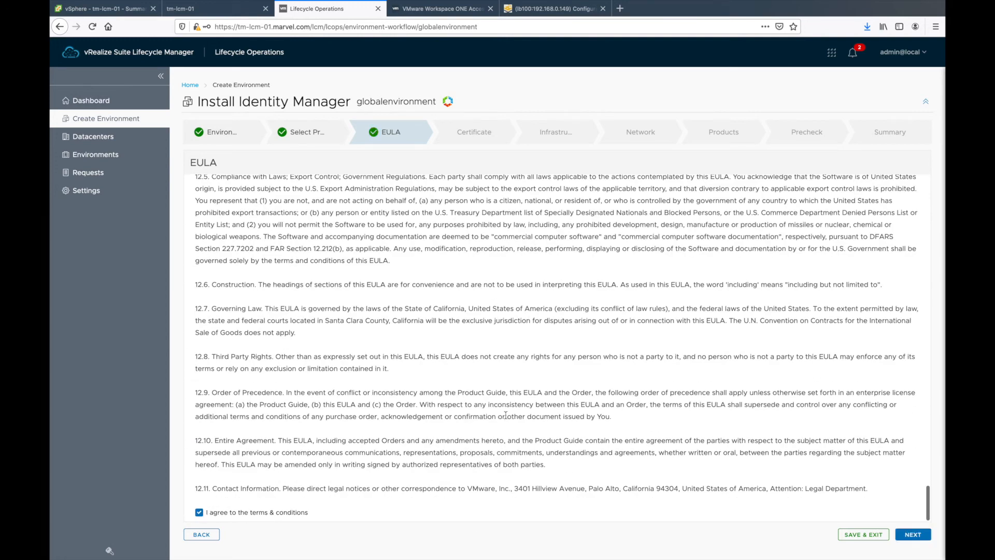
pyautogui.click(912, 534)
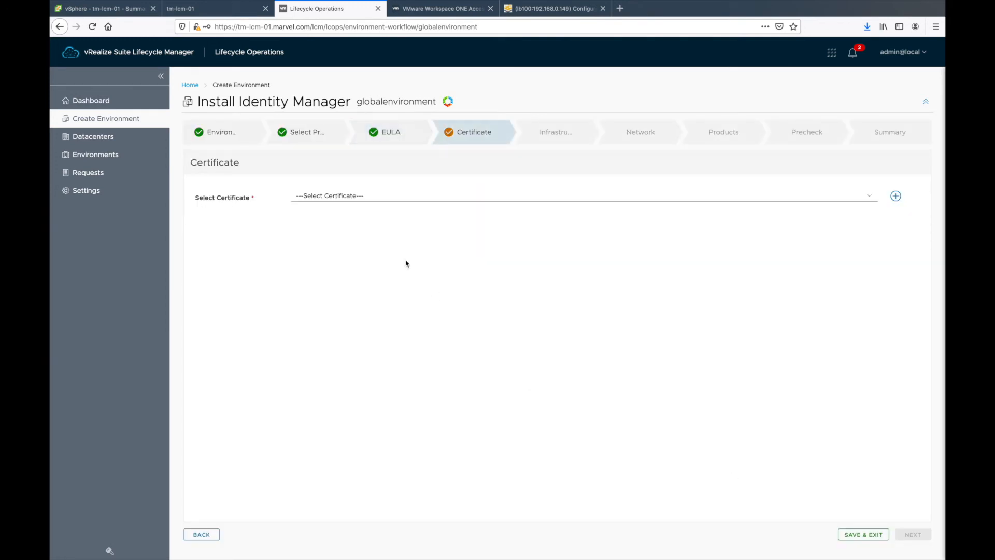
# Step: Choose the marvel.com certificate for the Identity Manager environment
pyautogui.click(378, 199)
pyautogui.click(381, 199)
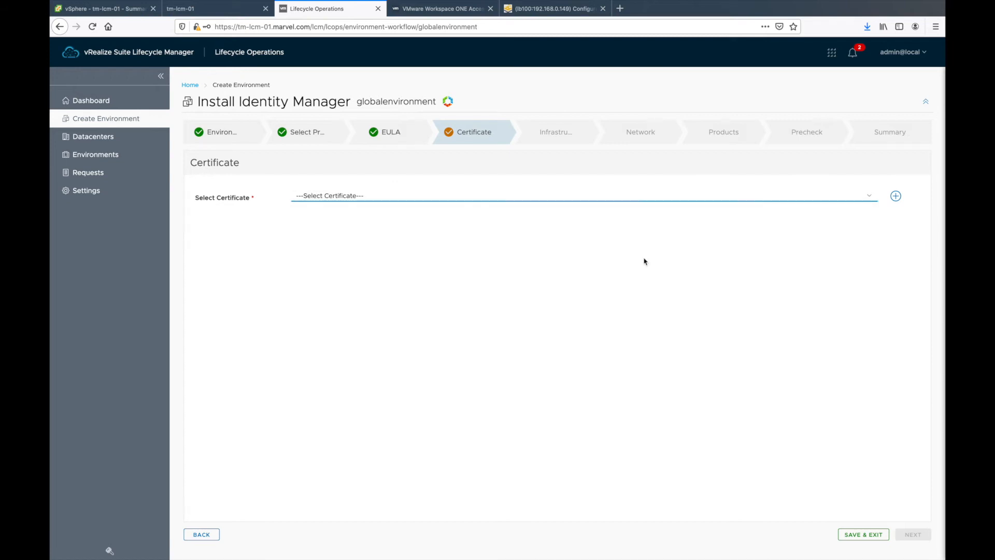
pyautogui.click(896, 196)
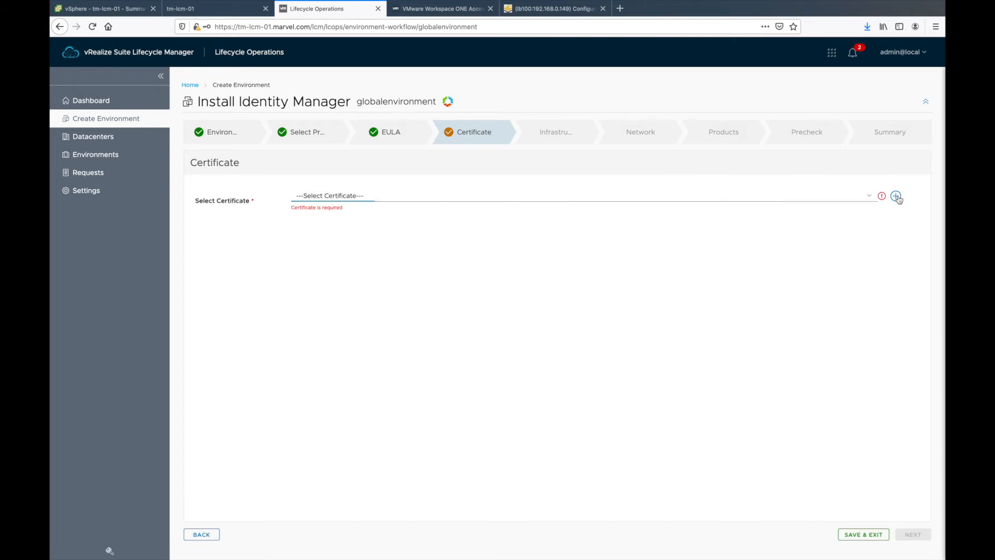
pyautogui.click(873, 237)
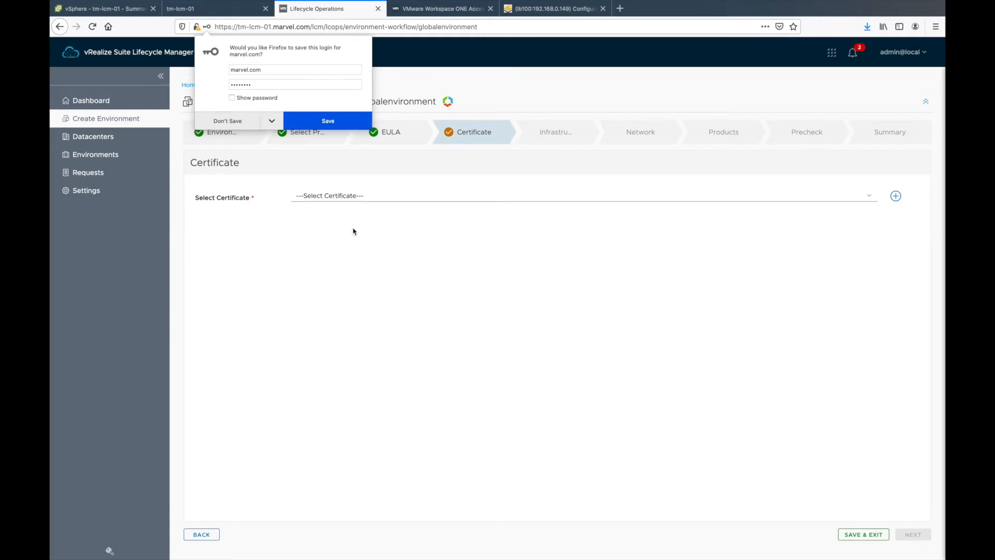
pyautogui.click(337, 120)
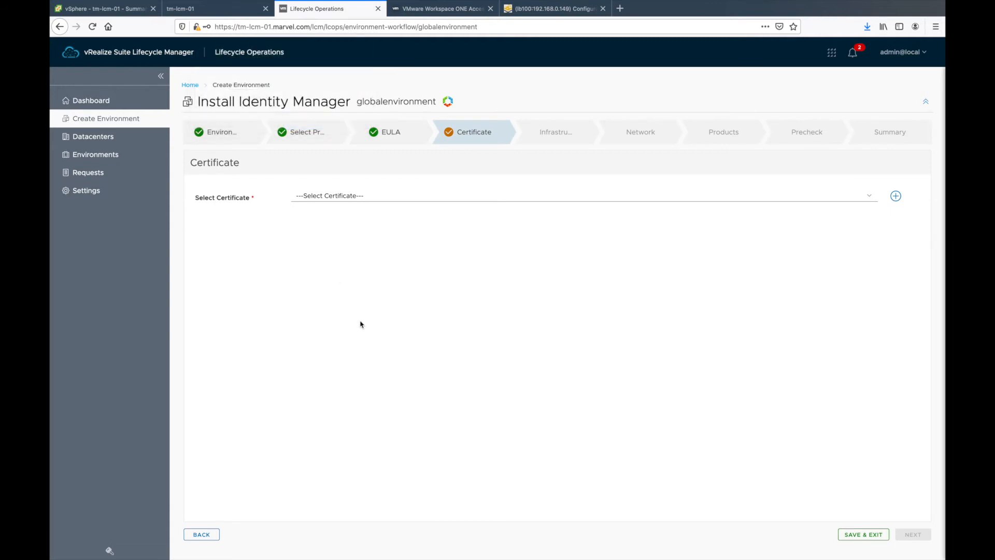
pyautogui.click(402, 196)
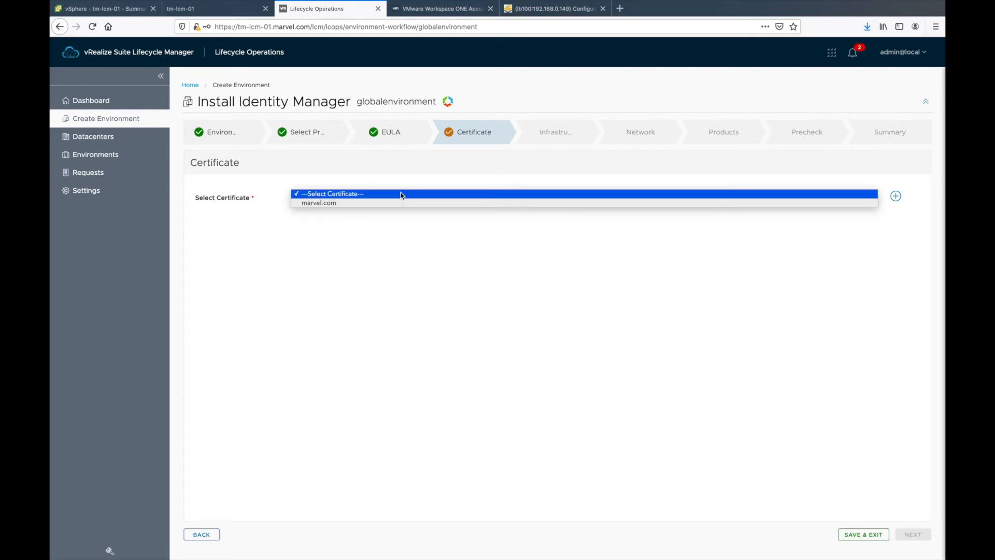
pyautogui.click(382, 203)
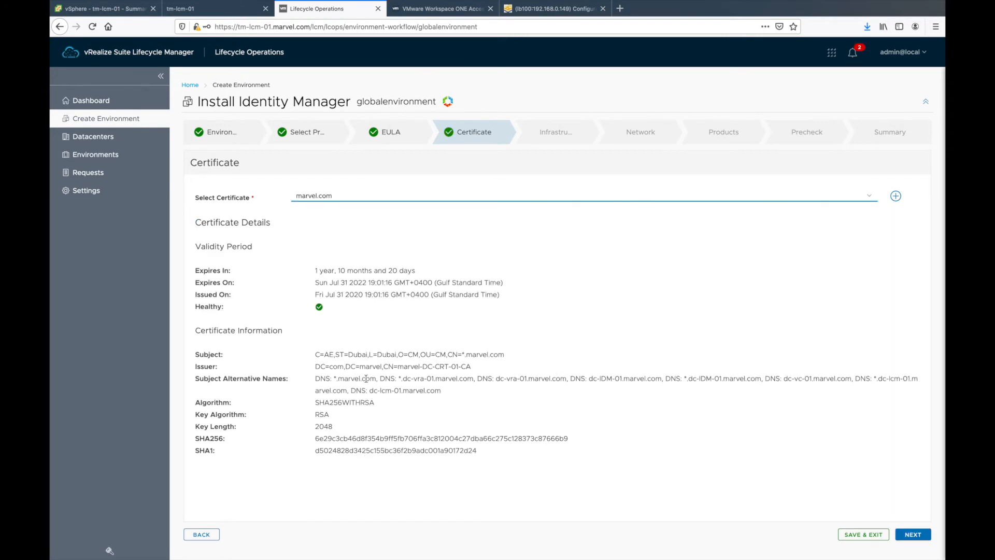
# Step: Target vCenter dc-vc-01.marvel.com, cluster Dubai#Prod and the vRA folder
pyautogui.click(913, 534)
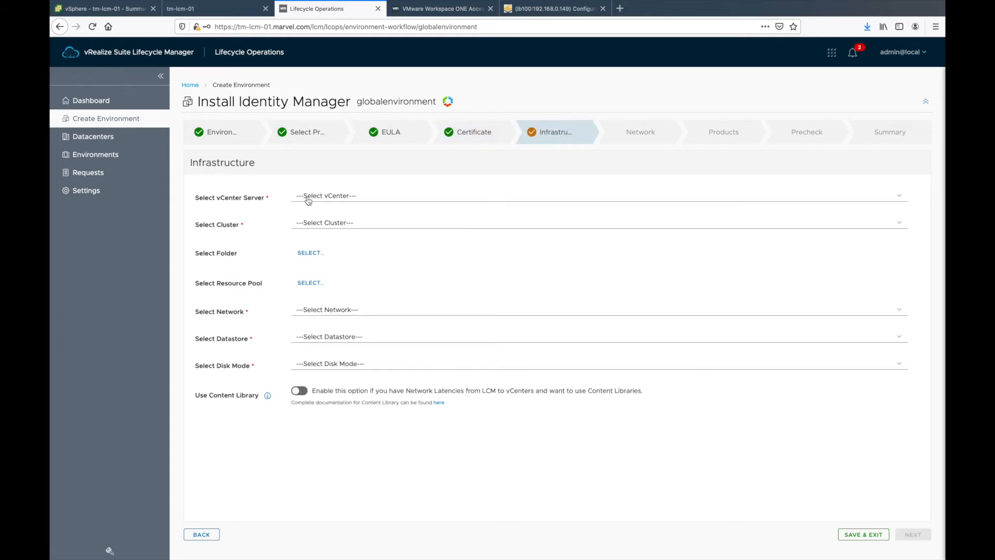
pyautogui.click(300, 196)
pyautogui.click(331, 202)
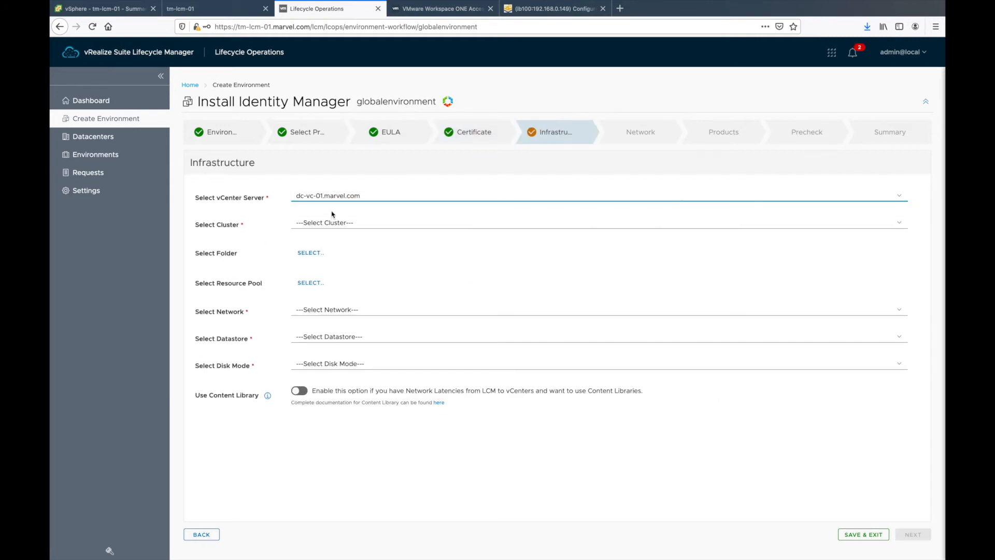
pyautogui.click(330, 222)
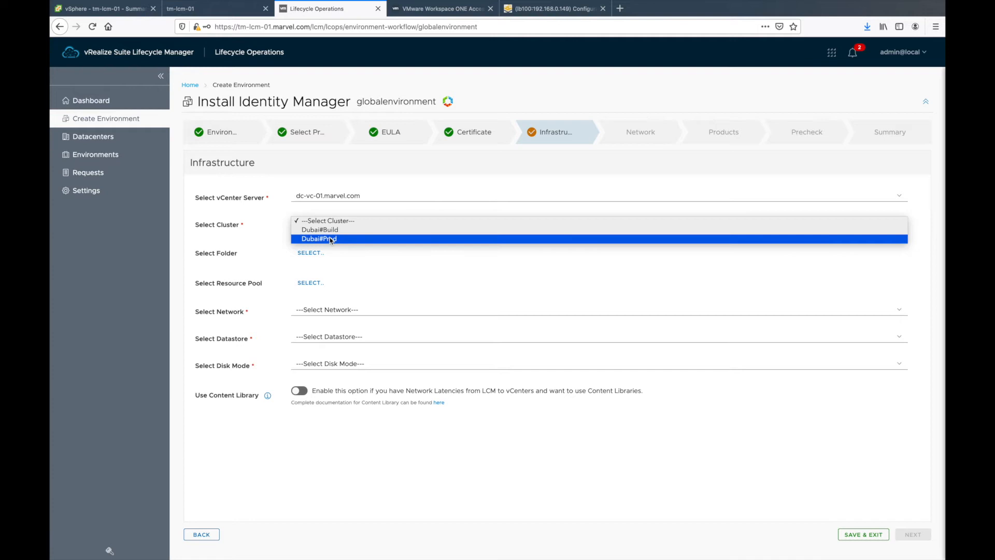
pyautogui.click(330, 239)
pyautogui.click(312, 253)
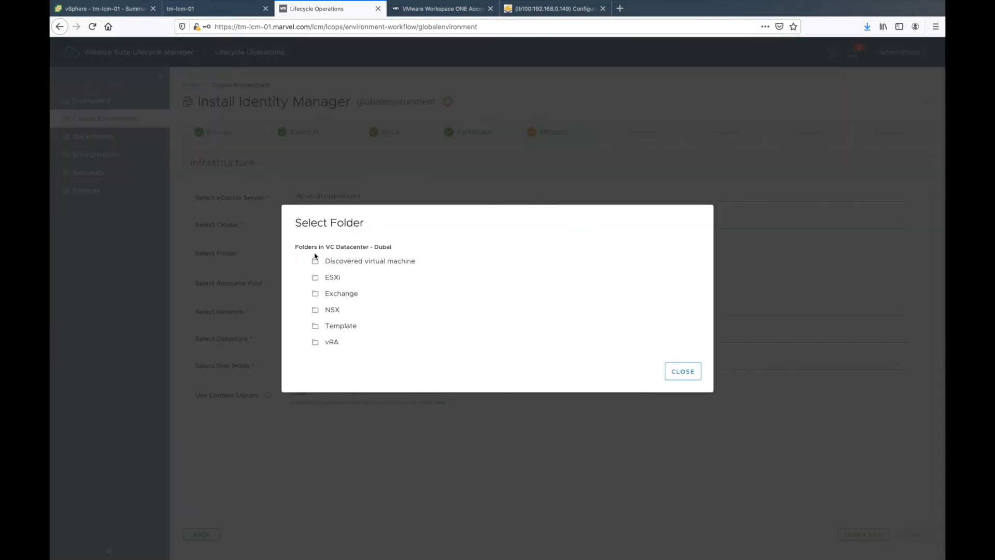
pyautogui.click(336, 343)
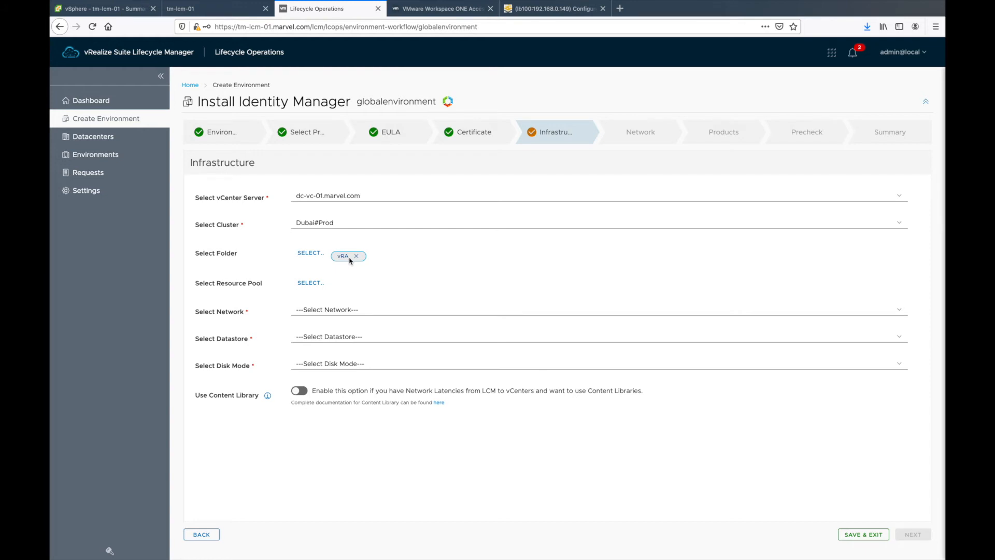
# Step: Use network Prod_VM_Network, datastore DS-ESXi-02-500 and Thin disk mode, then advance
pyautogui.click(328, 310)
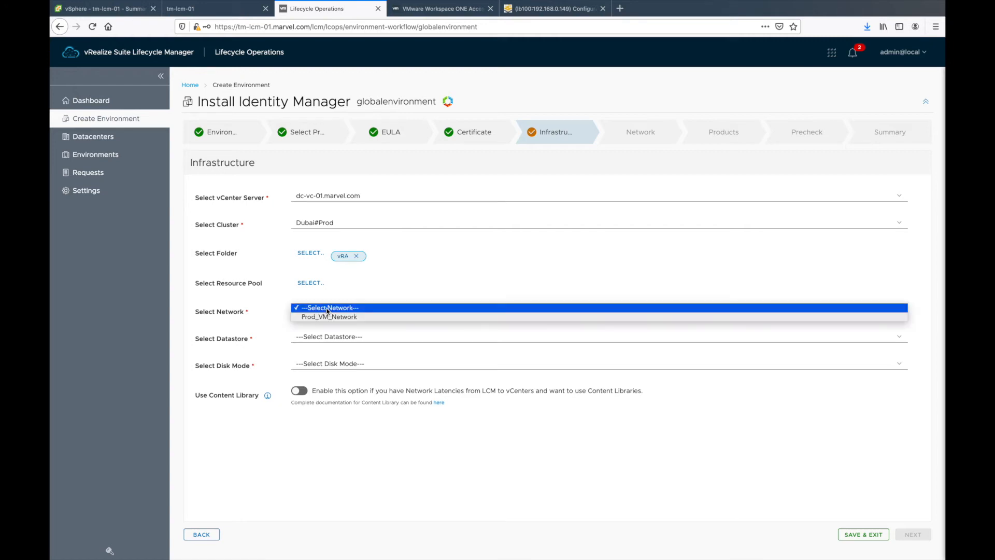
pyautogui.click(332, 318)
pyautogui.click(332, 338)
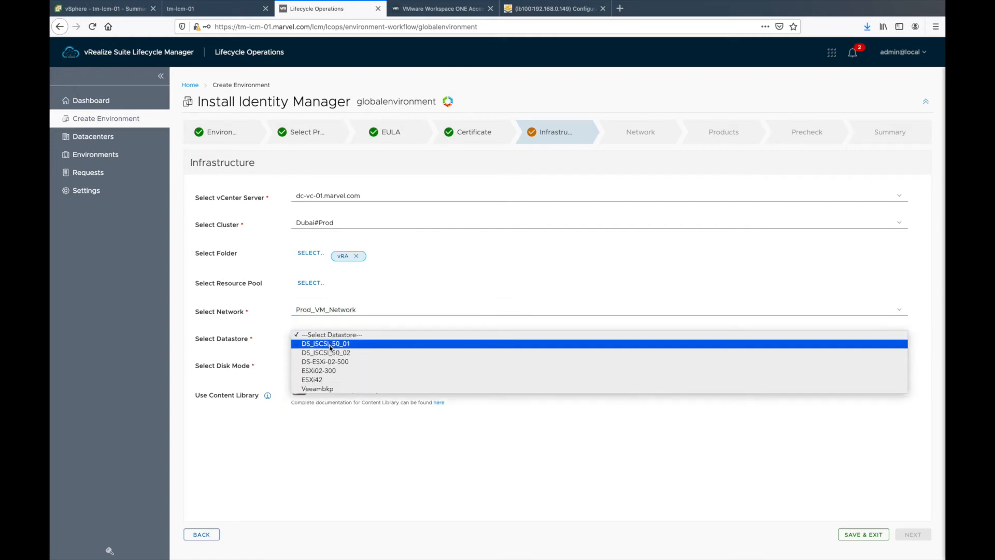
pyautogui.click(328, 362)
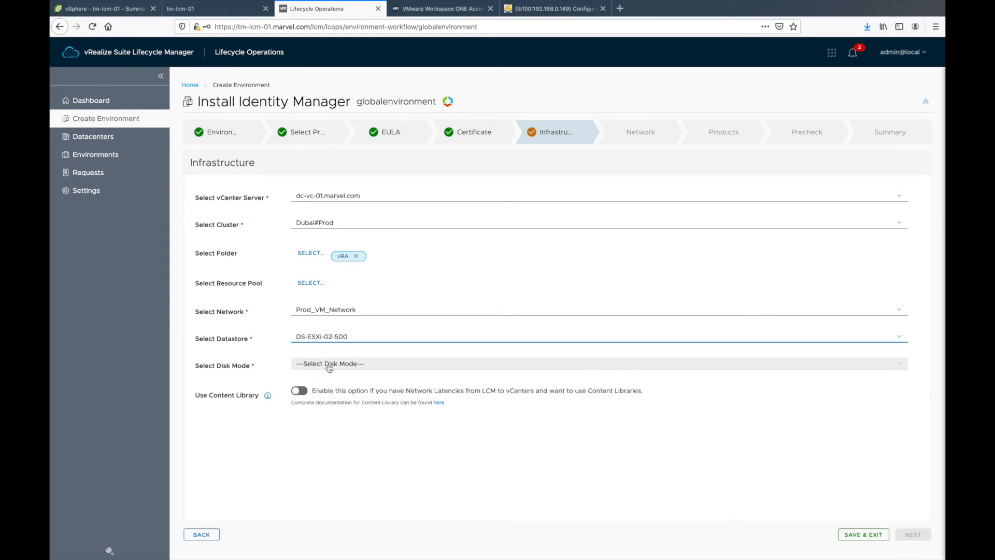
pyautogui.click(329, 368)
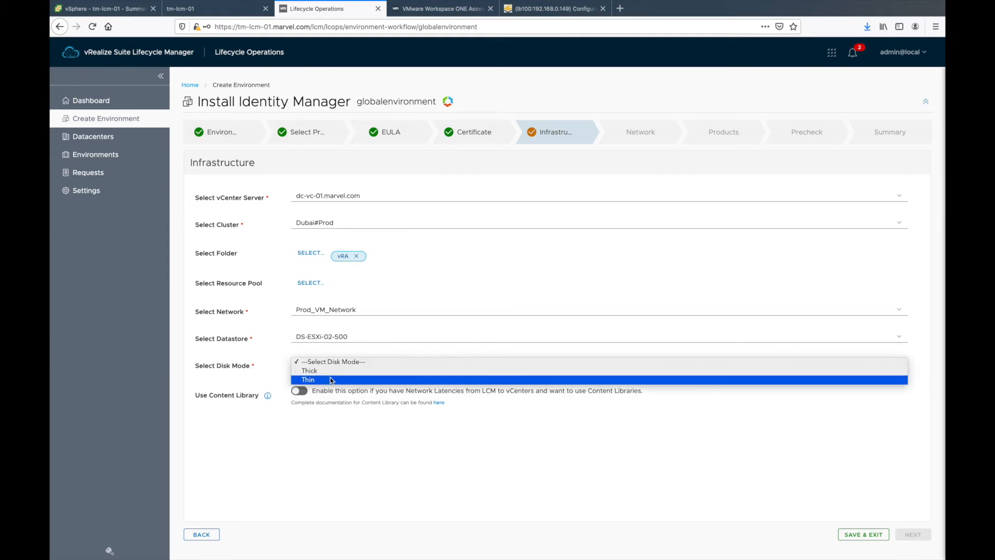
pyautogui.click(330, 378)
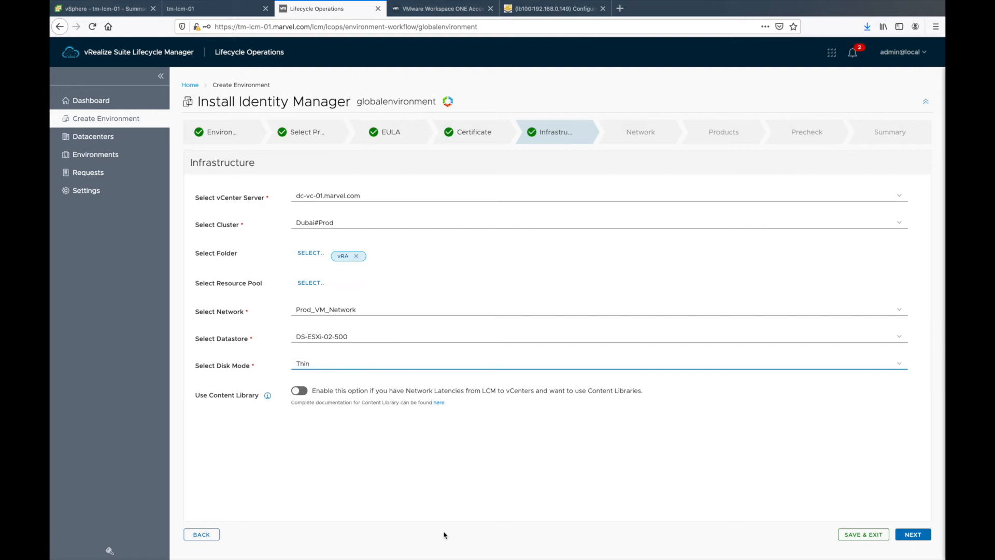
pyautogui.click(913, 535)
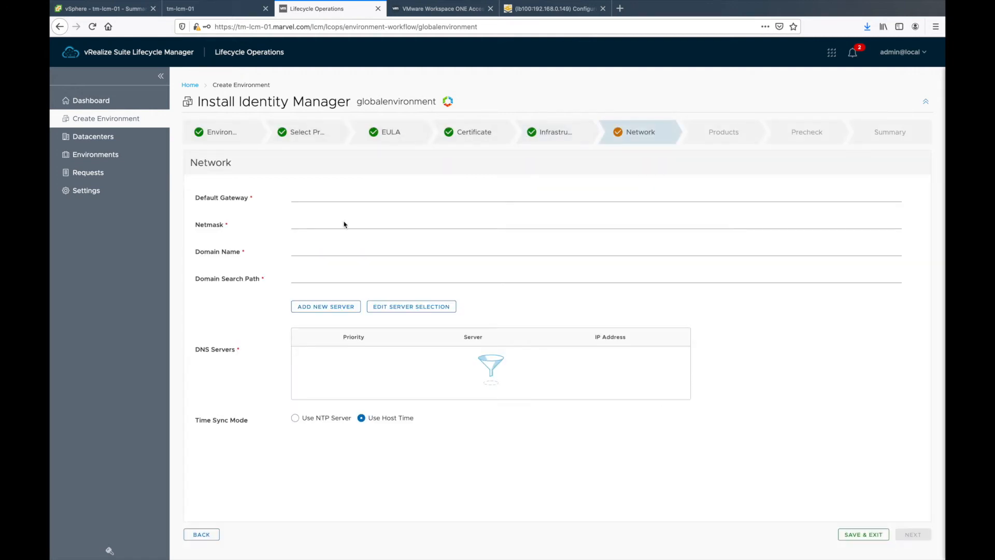
# Step: Enter gateway 192.168.0.1, netmask 255.255.255.0, domain marvel.com and search path marel.com
pyautogui.click(326, 191)
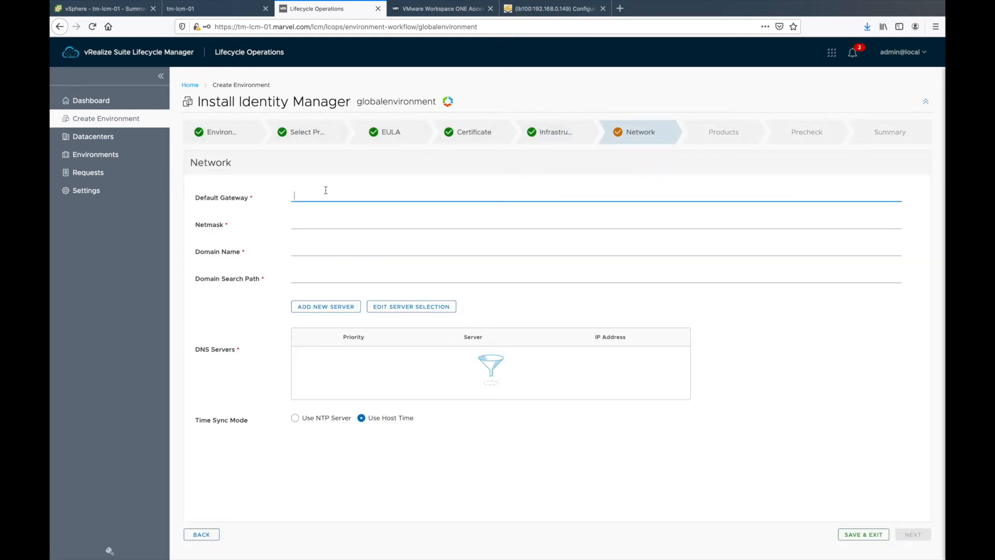
pyautogui.write('192.168.0.1')
pyautogui.press('Tab')
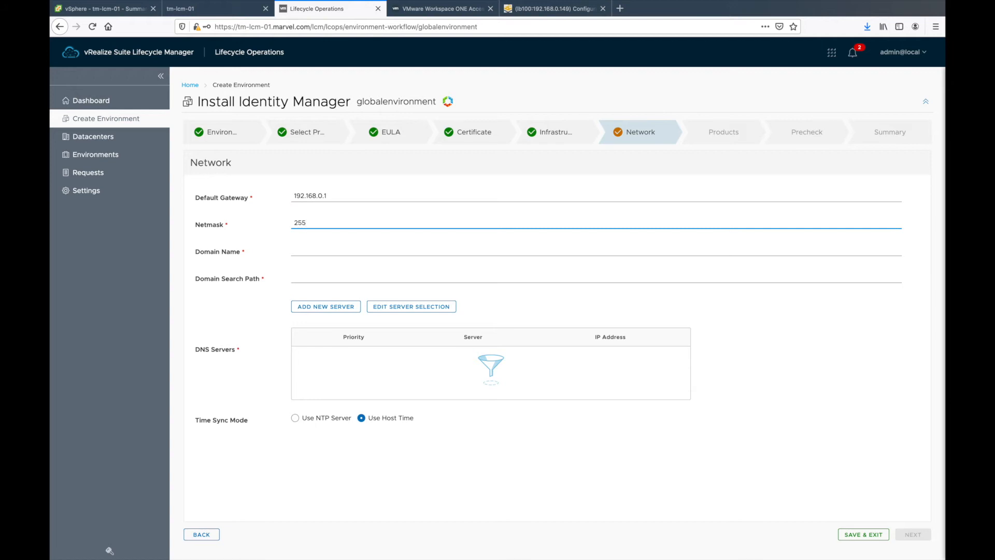
pyautogui.write('5.0')
pyautogui.press('Tab')
pyautogui.write('marv')
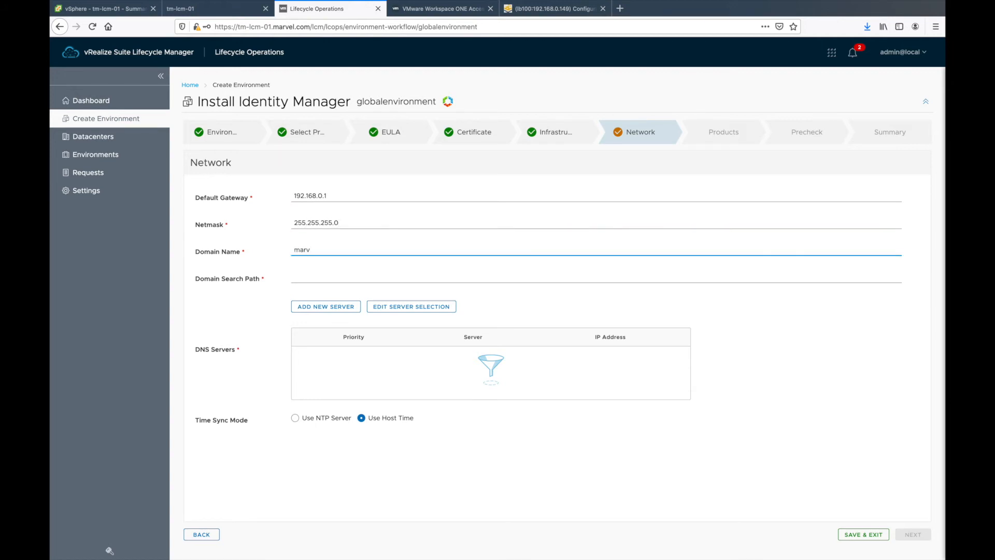
pyautogui.write('el.com')
pyautogui.press('Tab')
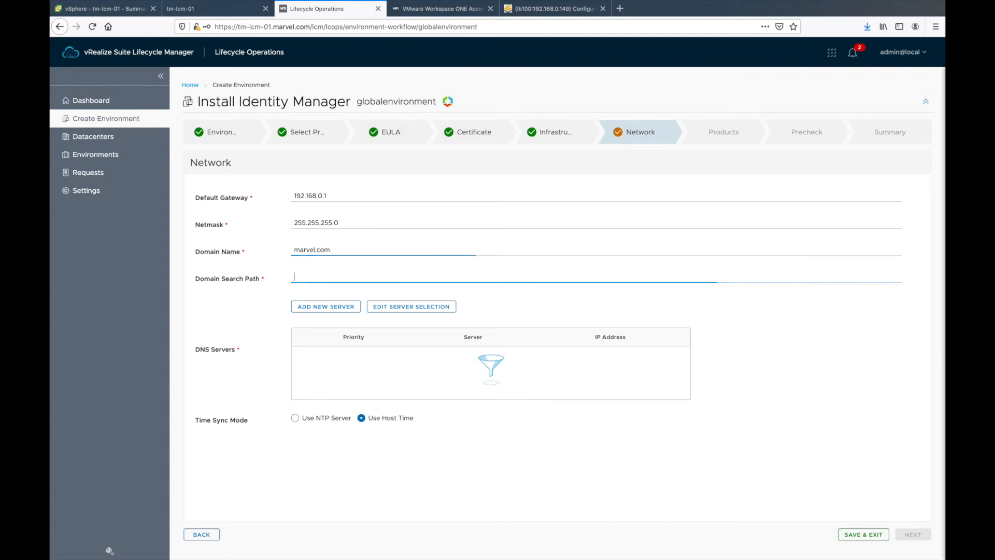
pyautogui.write('marel.com')
pyautogui.press('Tab')
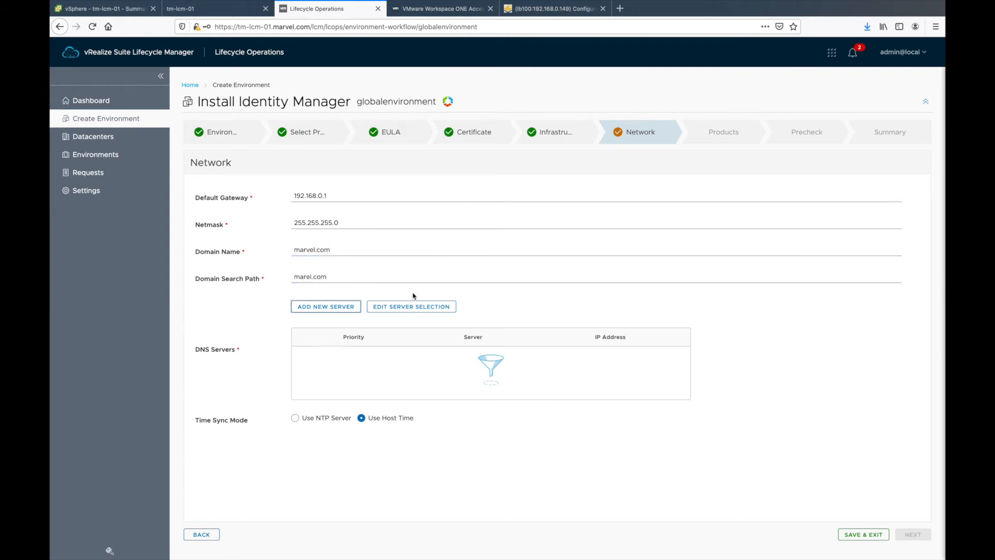
# Step: Select DNS-1 (192.168.0.10) as the DNS server and switch time sync to NTP
pyautogui.click(414, 306)
pyautogui.click(429, 167)
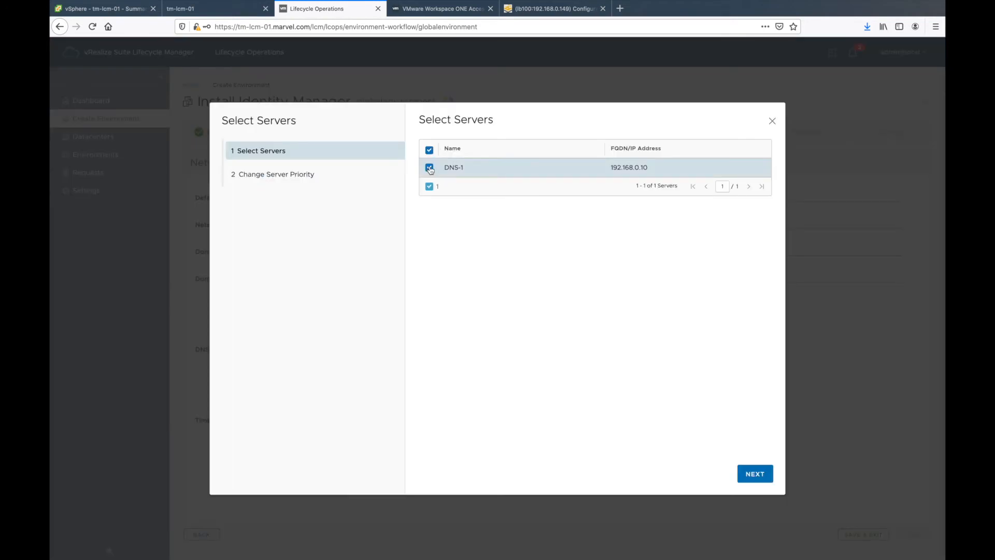
pyautogui.click(754, 475)
pyautogui.click(756, 474)
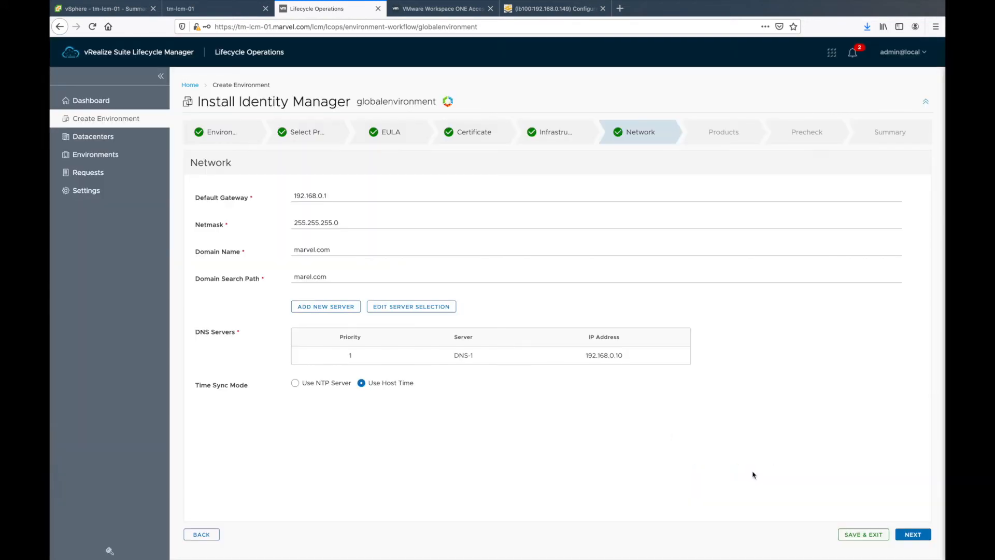
pyautogui.click(295, 383)
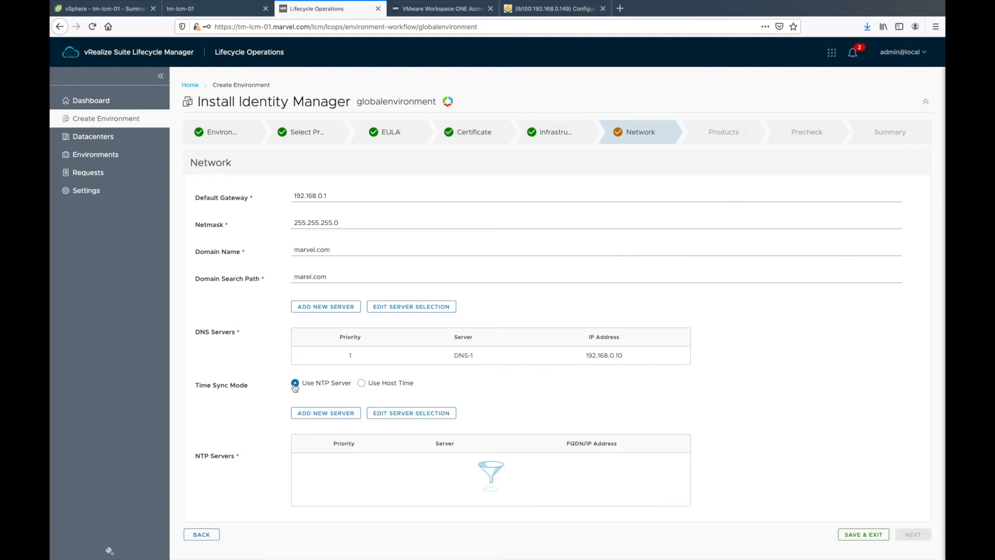
# Step: Try adding a new NTP server at ae.pool.ntp.org, then dismiss the form after the duplicate warning
pyautogui.click(331, 415)
pyautogui.click(423, 286)
pyautogui.write('ppol')
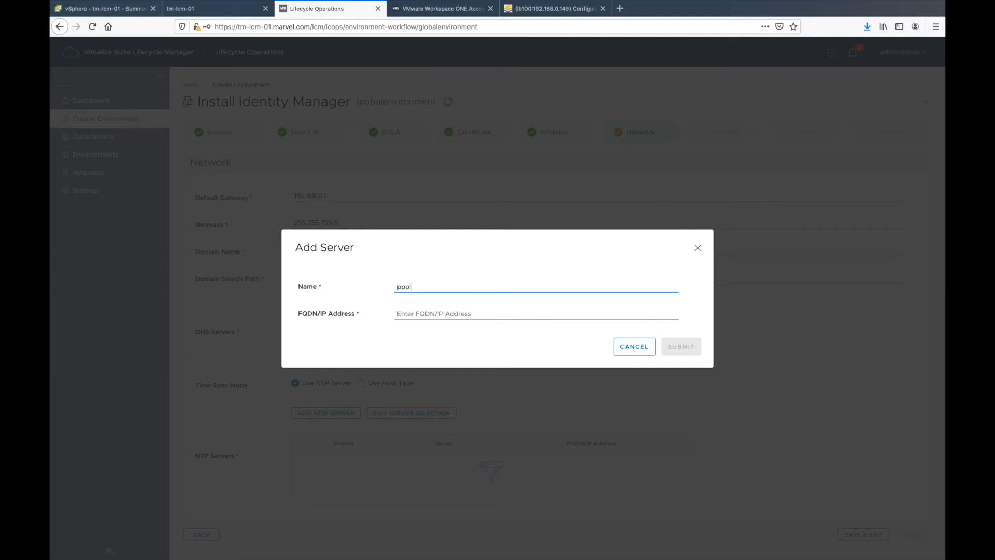
pyautogui.press('BackSpace')
pyautogui.press('BackSpace')
pyautogui.write('ool ae')
pyautogui.click(443, 313)
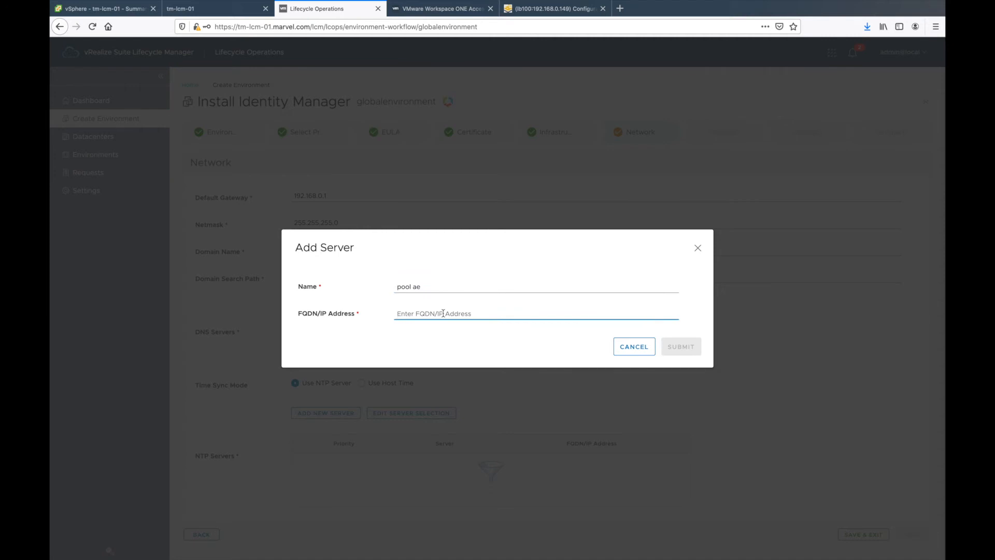
pyautogui.write('ae.ppol')
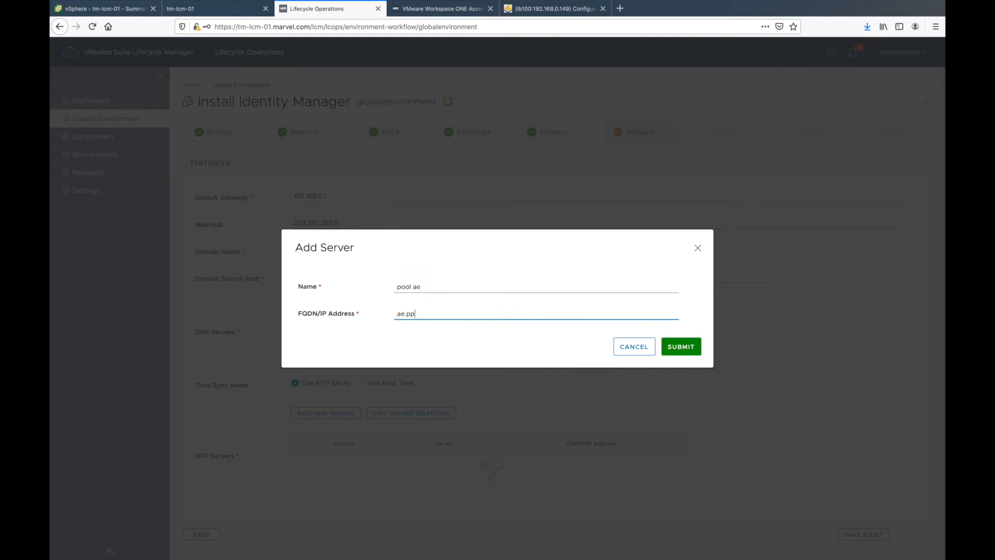
pyautogui.press('BackSpace')
pyautogui.press('BackSpace')
pyautogui.write('ool.')
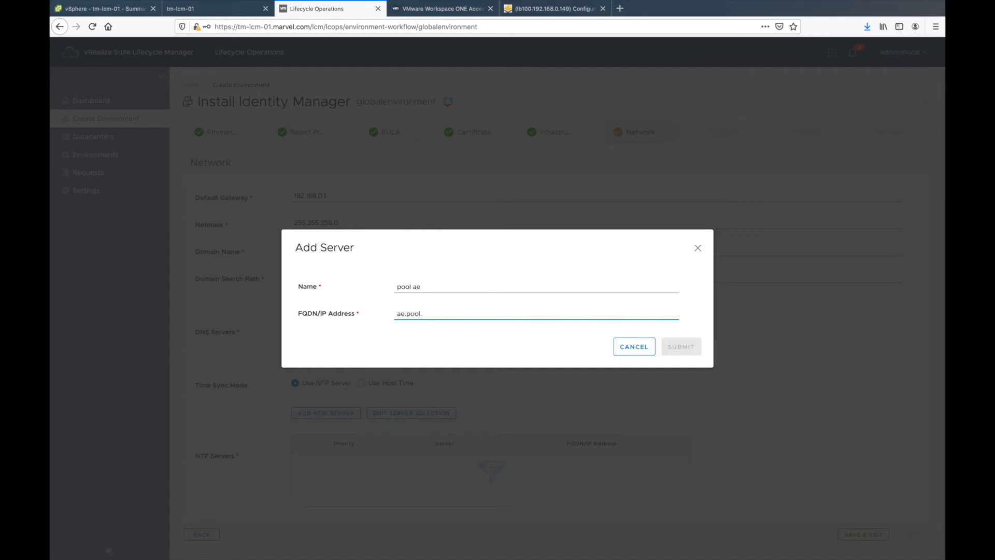
pyautogui.write('ntp')
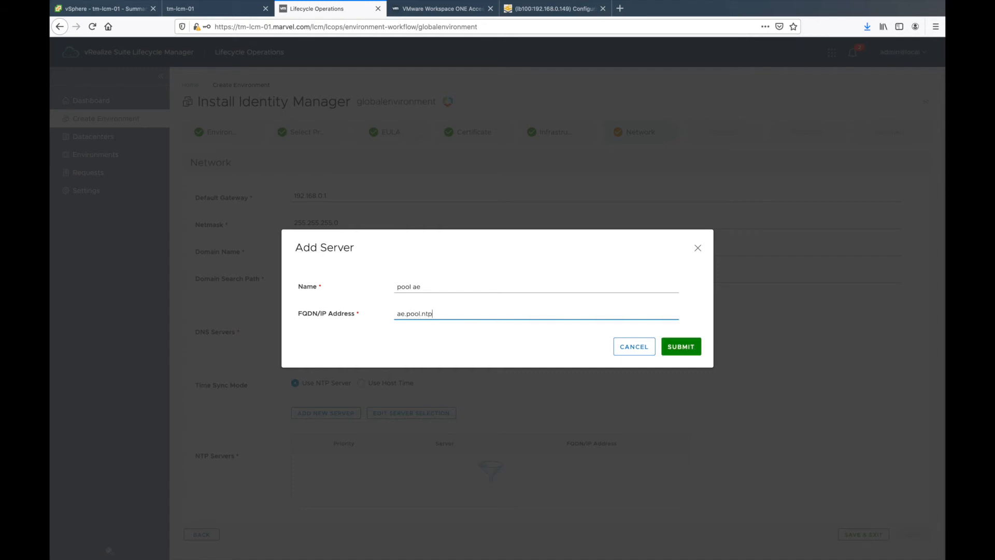
pyautogui.write('.org')
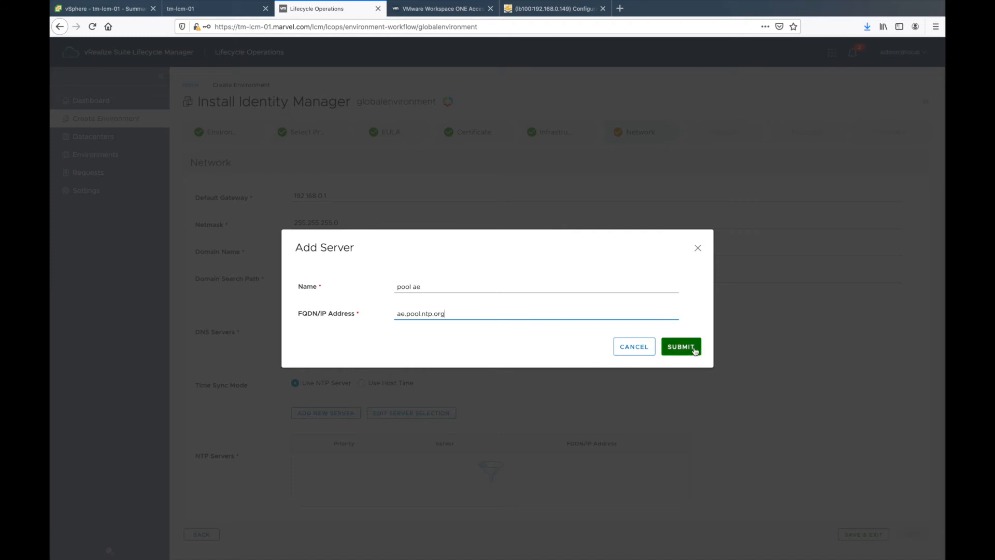
pyautogui.click(695, 350)
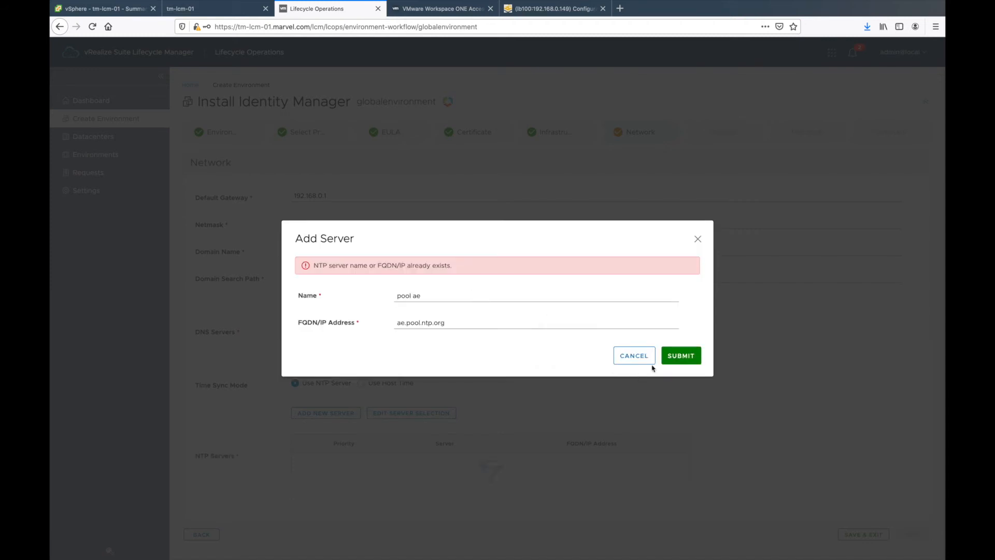
pyautogui.click(646, 358)
# Step: Choose the existing NTP-1 as the NTP server and advance the wizard to Products
pyautogui.click(415, 414)
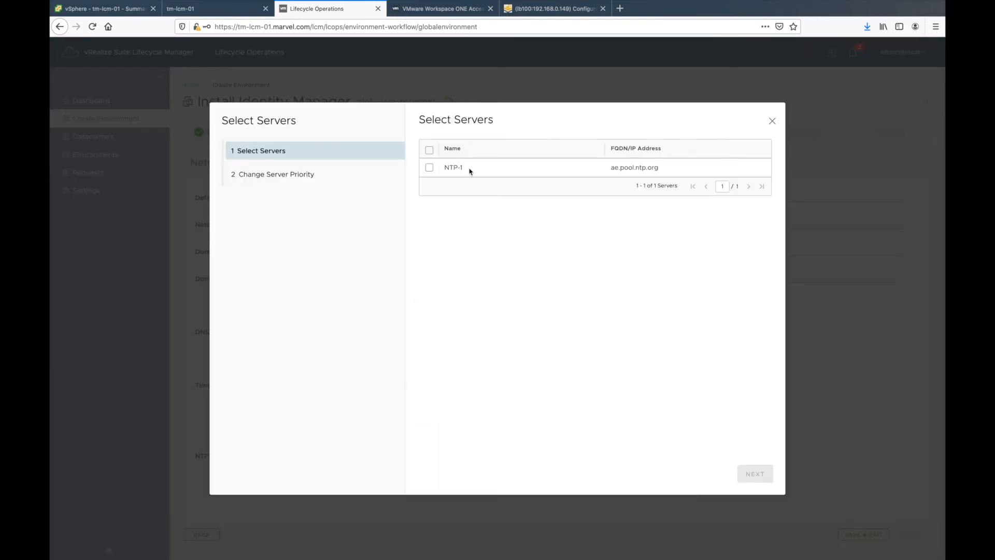
pyautogui.click(428, 170)
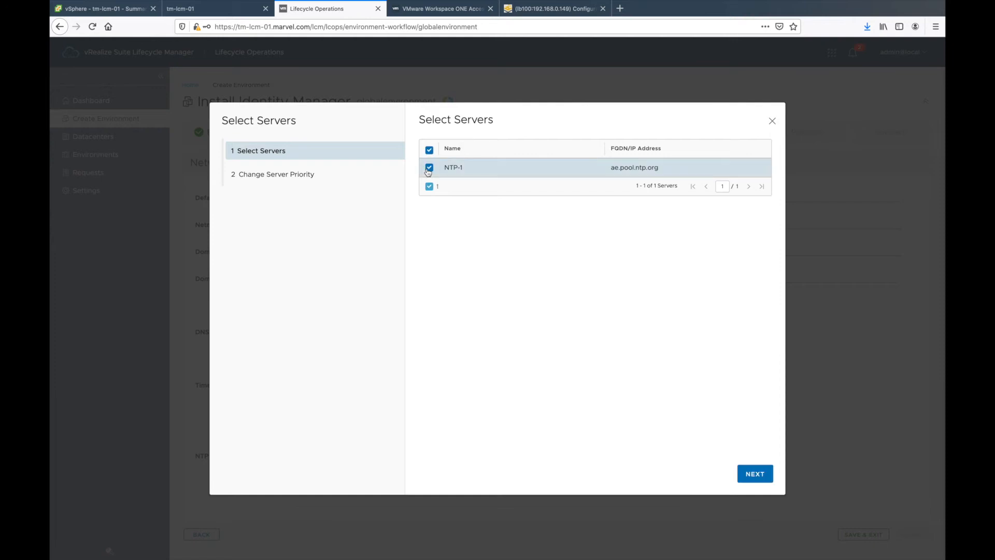
pyautogui.click(765, 476)
pyautogui.click(766, 481)
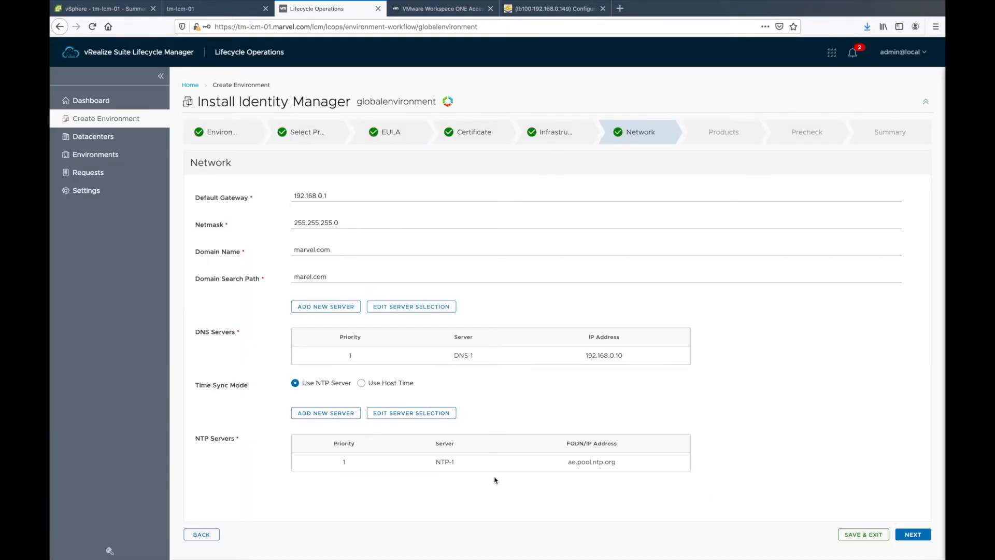
pyautogui.click(917, 535)
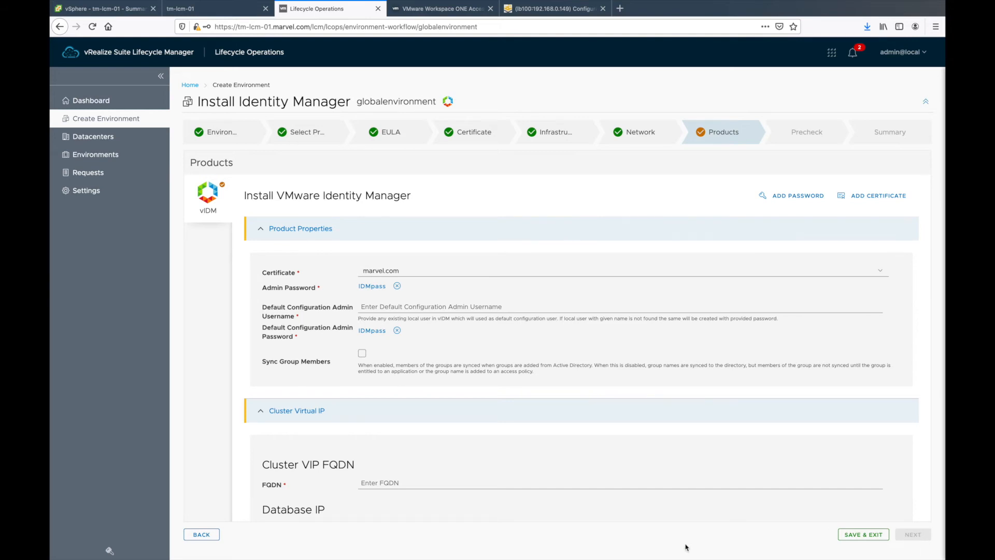
# Step: Enter the default configuration admin username for the vIDM product
pyautogui.click(413, 307)
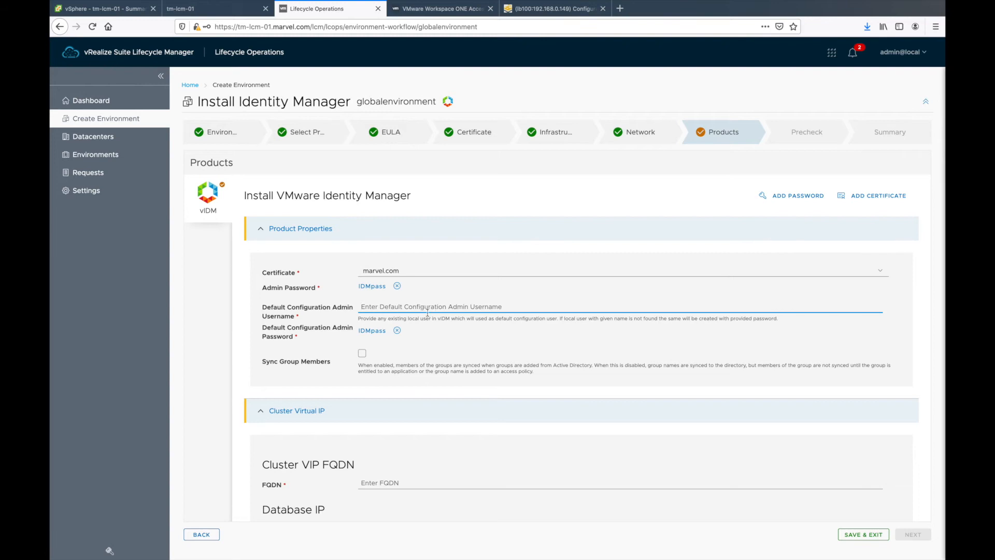
pyautogui.write('clouadmi')
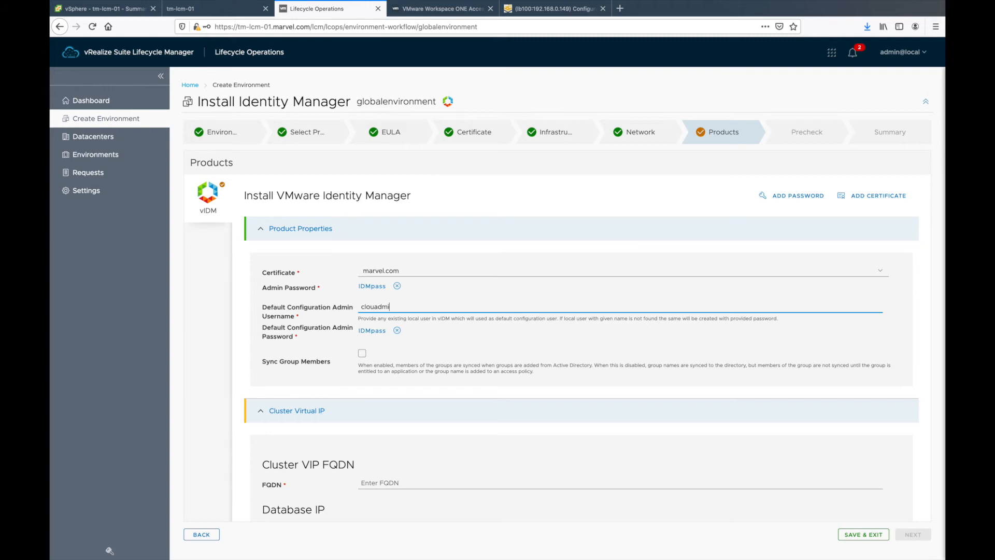
pyautogui.press('BackSpace')
pyautogui.press('BackSpace')
pyautogui.press('BackSpace')
pyautogui.press('BackSpace')
pyautogui.press('BackSpace')
pyautogui.press('BackSpace')
pyautogui.press('BackSpace')
pyautogui.write('udadm')
pyautogui.press('Tab')
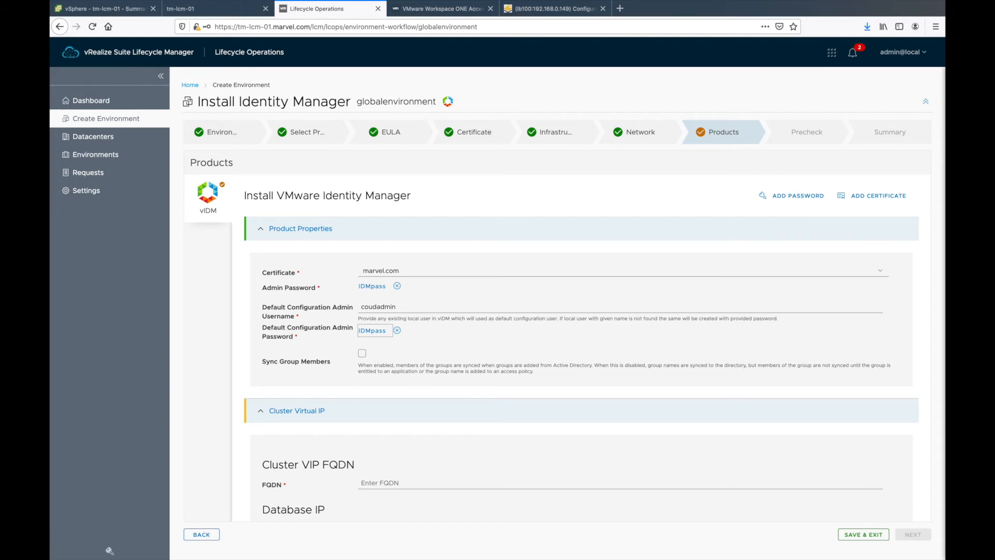
# Step: Enter 192.168.0.45 as the cluster VIP FQDN, then select it for replacement
pyautogui.scroll(-3, 369, 399)
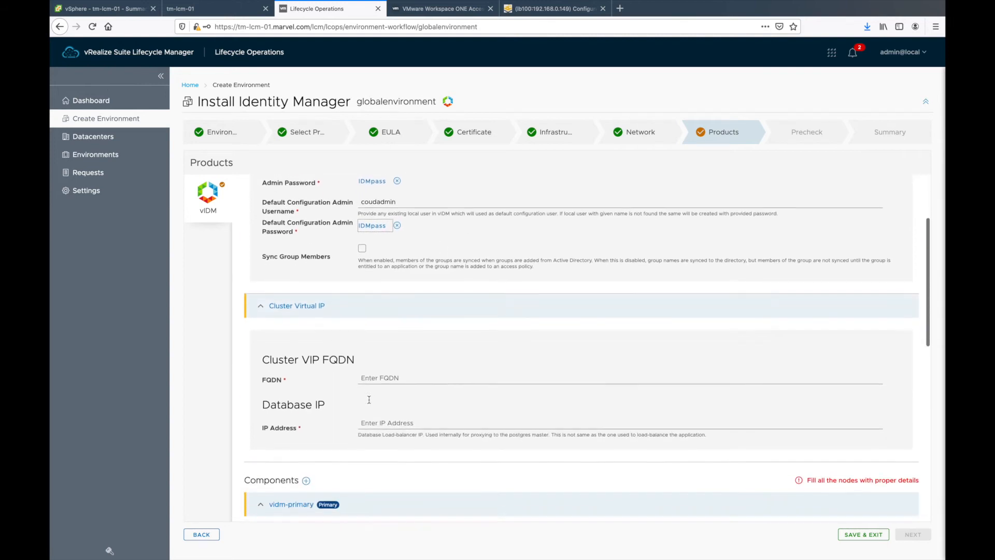
pyautogui.click(379, 373)
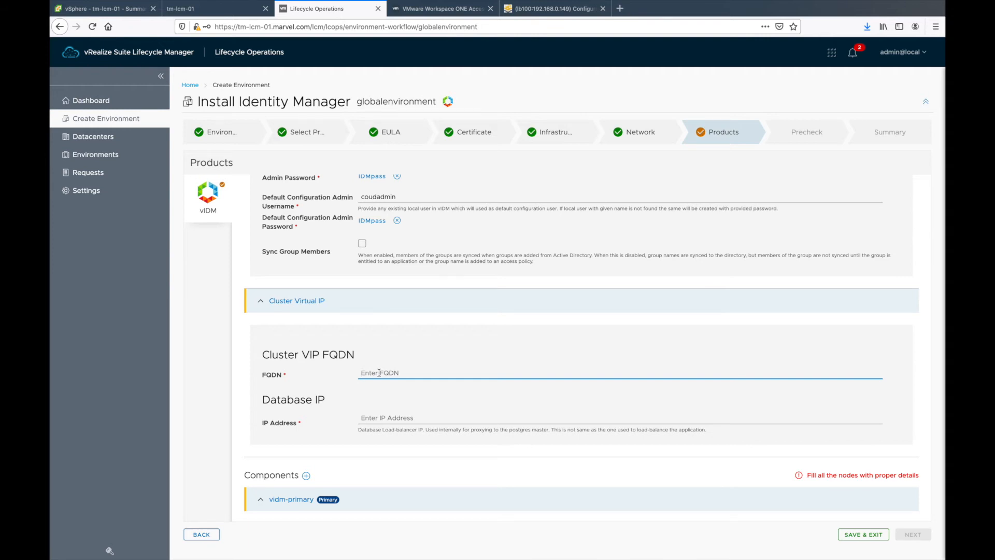
pyautogui.write('192.168.0.45')
pyautogui.press('Tab')
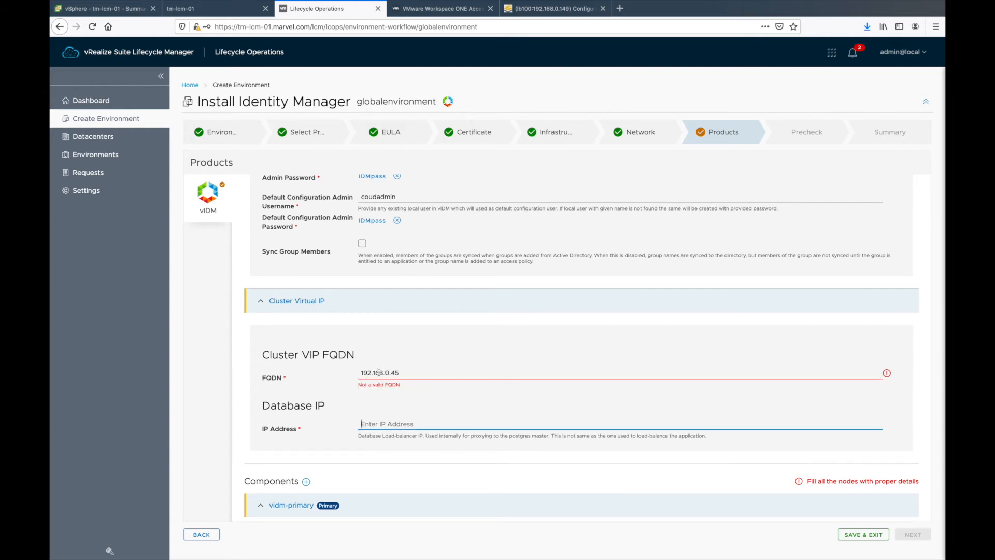
pyautogui.moveTo(400, 374); pyautogui.dragTo(332, 373)
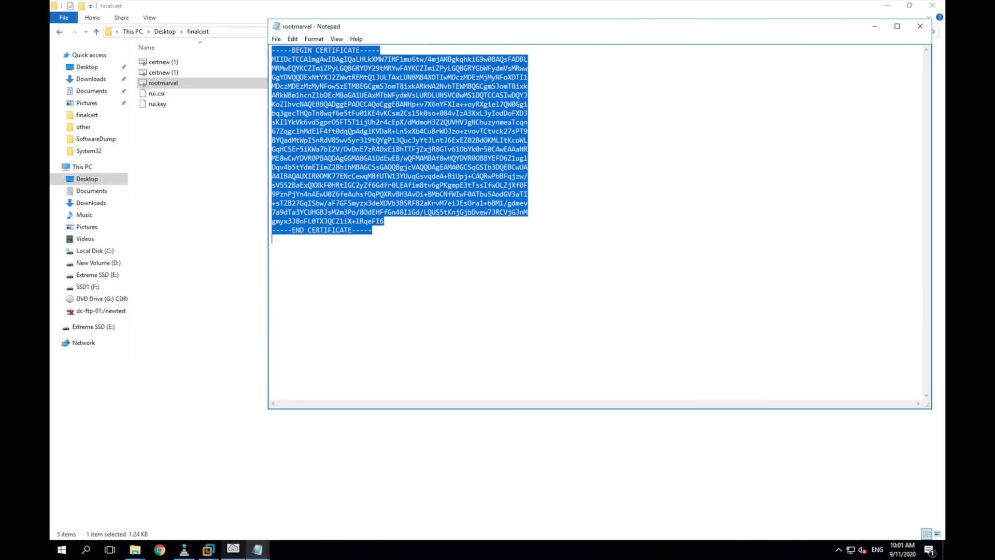
# Step: Close Notepad and copy idm-lb.marvel.com from the idm-lb host record in DNS Manager
pyautogui.click(928, 26)
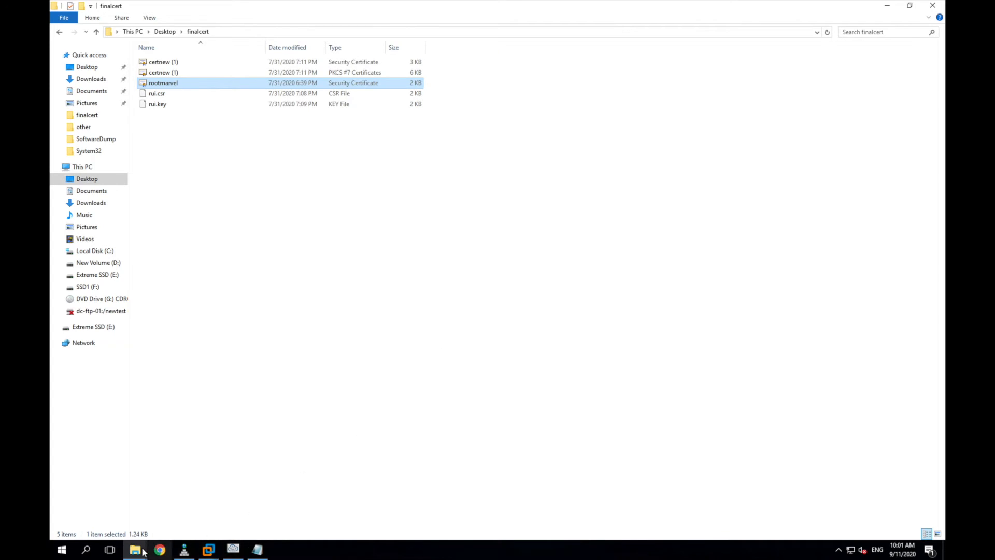
pyautogui.click(184, 550)
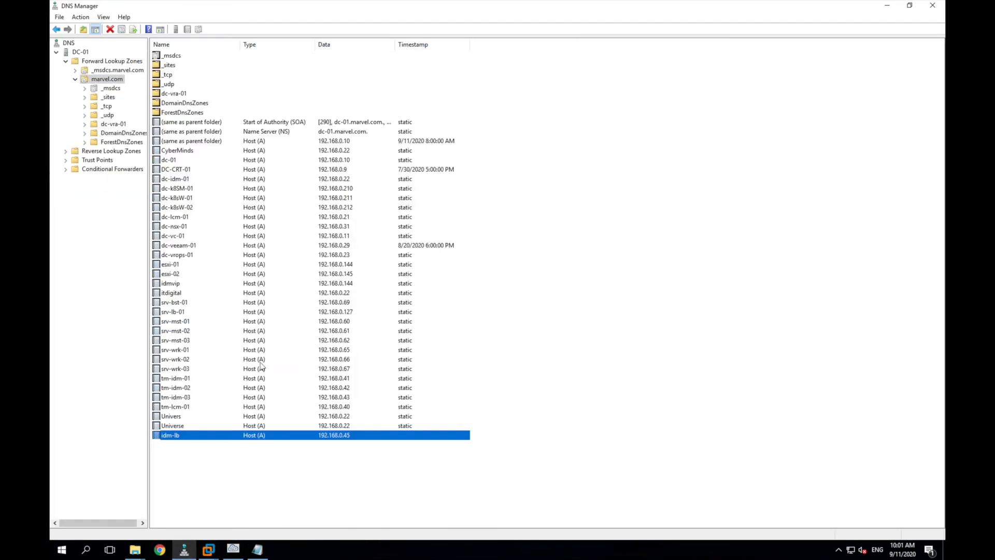
pyautogui.doubleClick(185, 435)
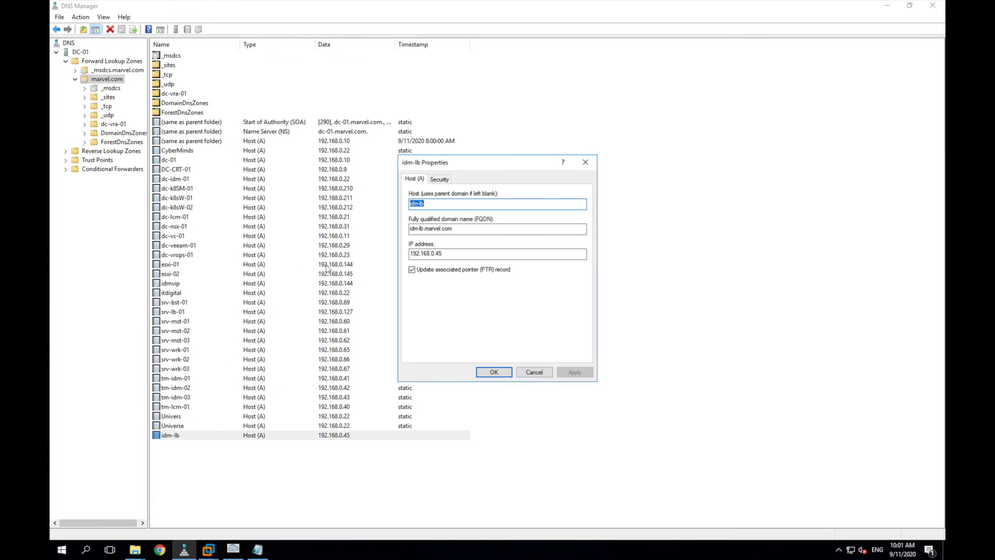
pyautogui.click(464, 230)
pyautogui.doubleClick(420, 229)
pyautogui.press('super+c')
pyautogui.hotkey('ctrl', 'Left')
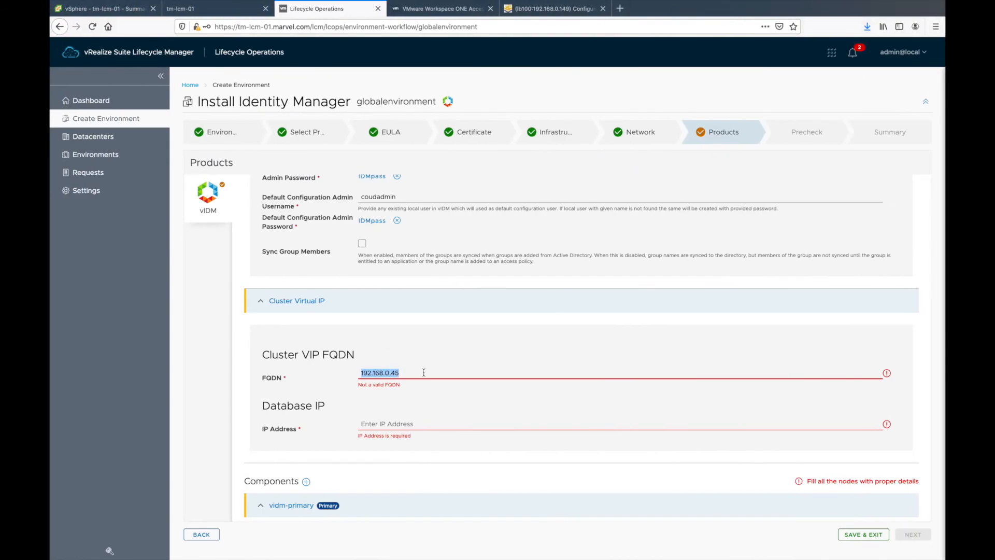
# Step: Set cluster VIP FQDN to idm-lb.marvel.com and database IP to 192.168.0.44
pyautogui.press('super+v')
pyautogui.click(386, 418)
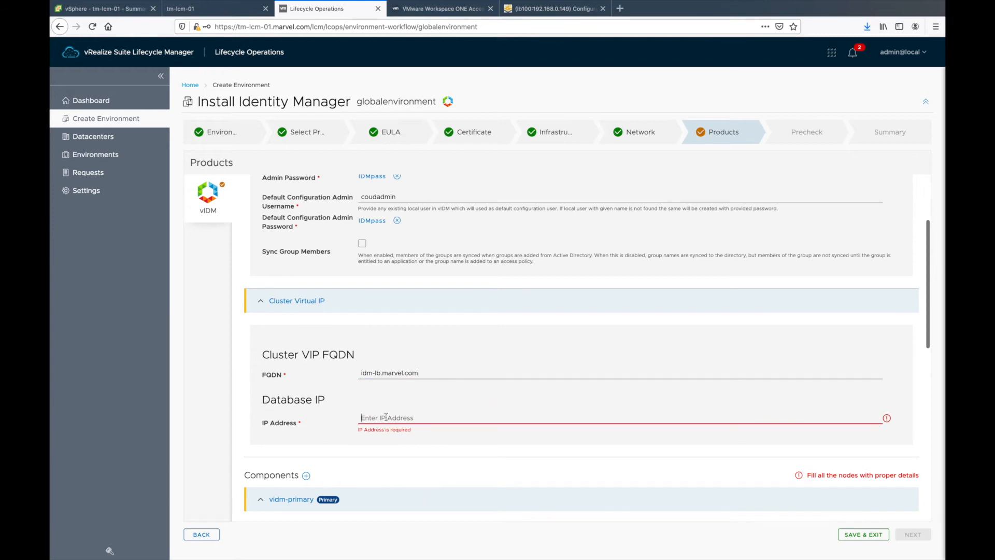
pyautogui.write('192.168.0.')
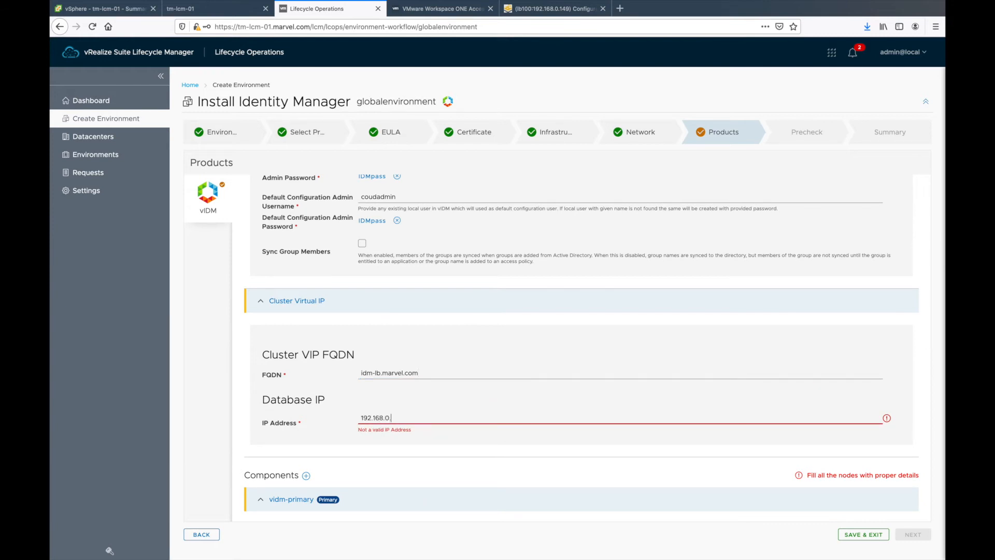
pyautogui.write('44')
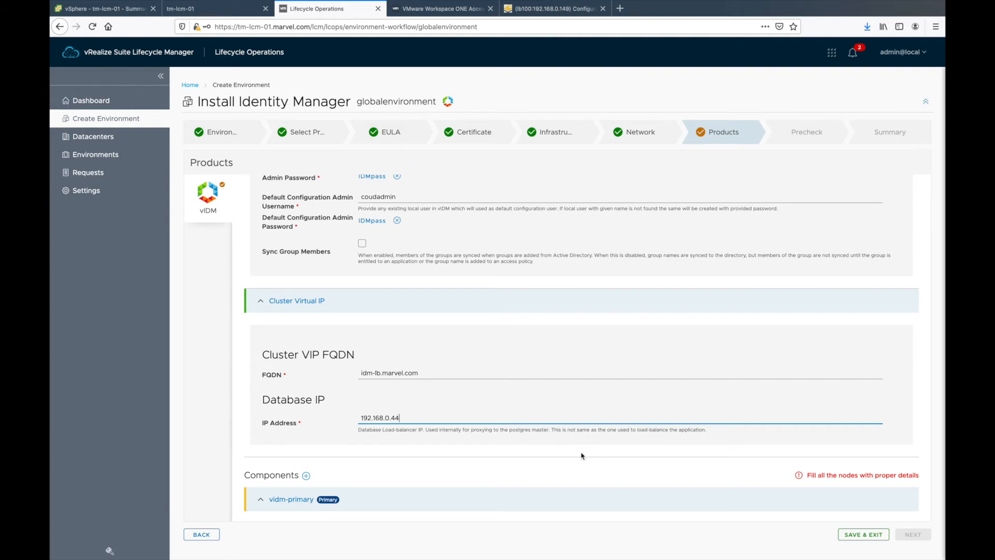
pyautogui.scroll(-3, 582, 455)
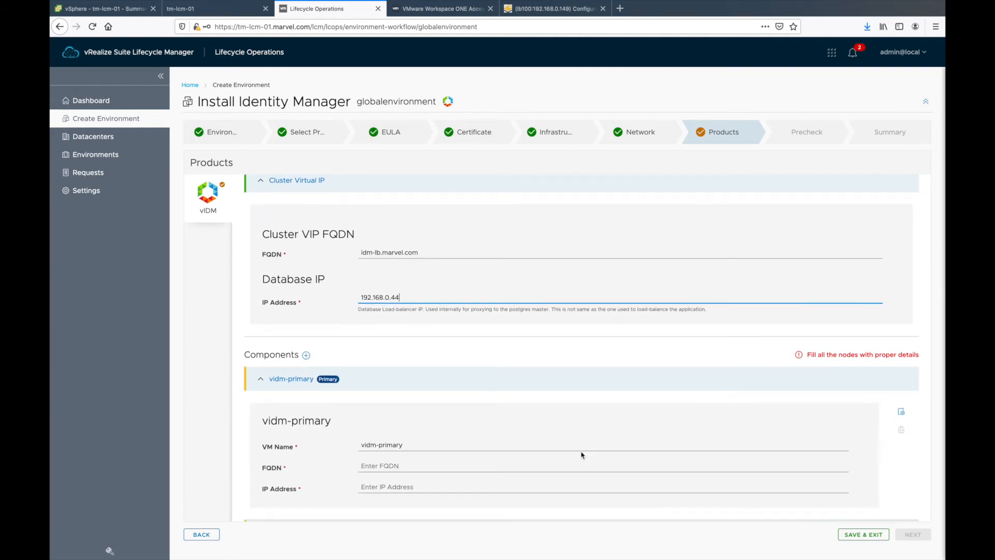
pyautogui.scroll(-3, 582, 455)
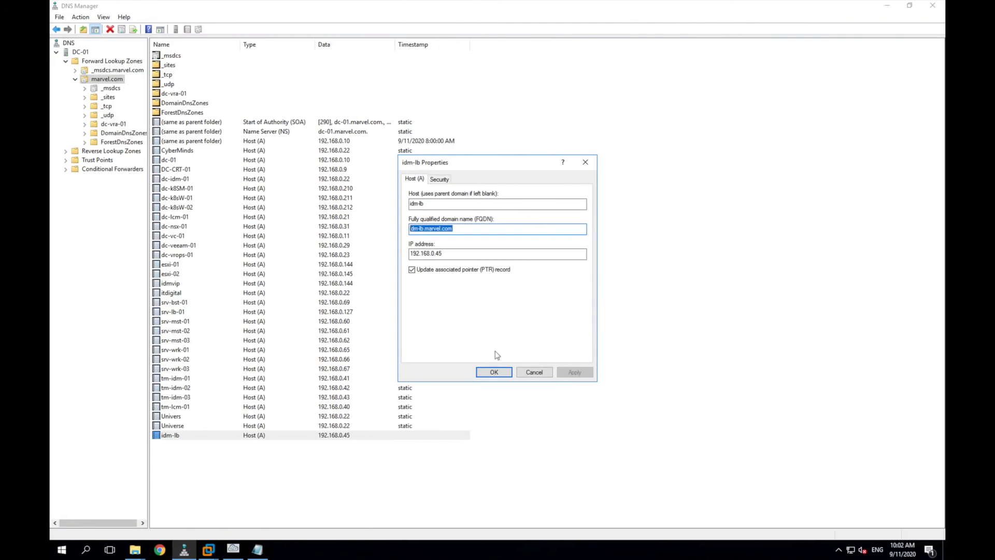
# Step: Close the idm-lb properties and copy the tm-idm-01 host name in DNS Manager
pyautogui.click(535, 371)
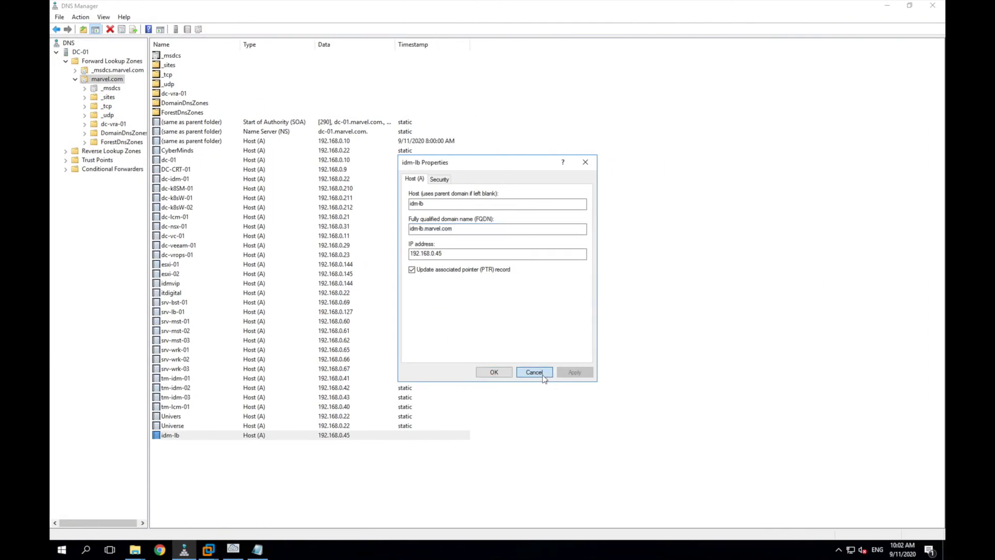
pyautogui.doubleClick(179, 379)
pyautogui.hotkey('ctrl', 'c')
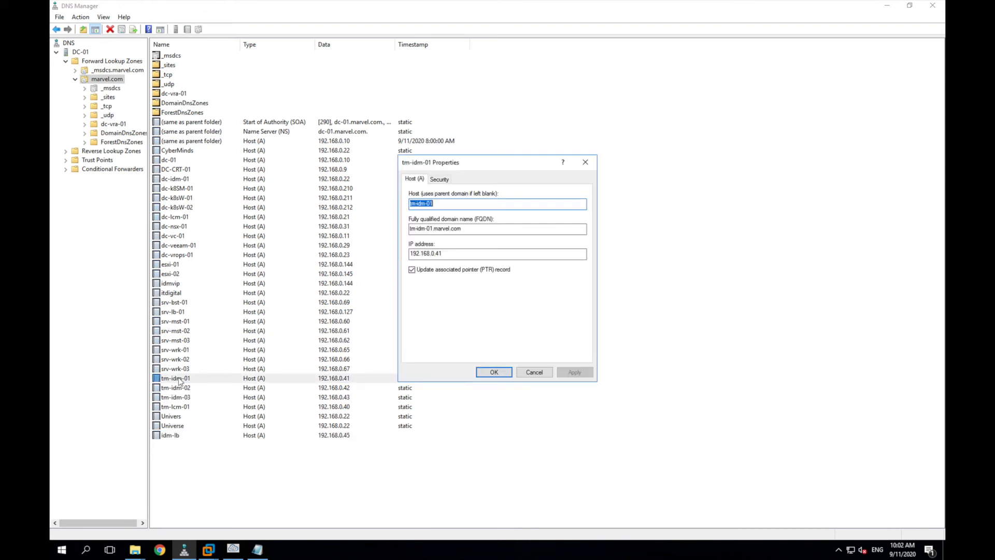
pyautogui.hotkey('ctrl', 'Left')
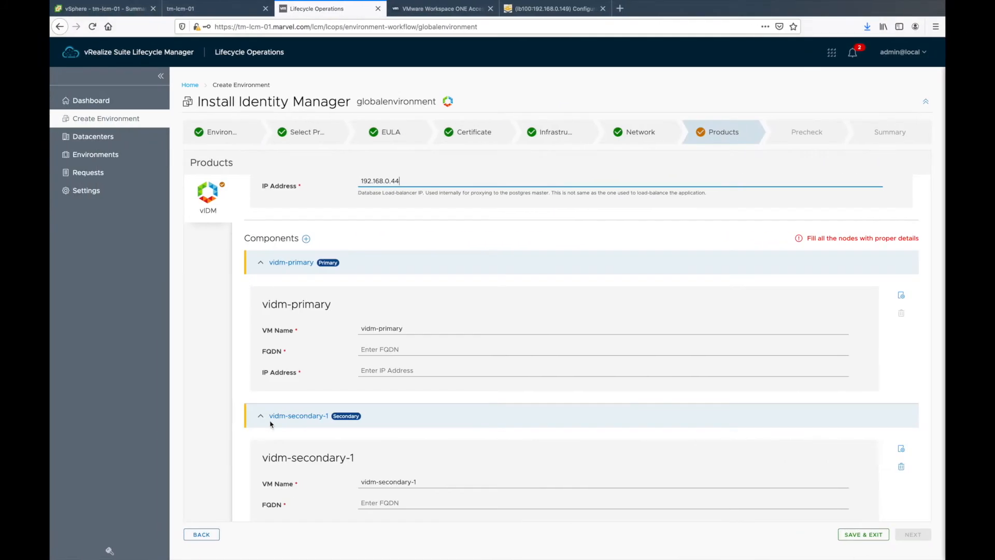
# Step: Name the primary node tm-idm-01 with FQDN tm-idm-01.marvel.com
pyautogui.click(406, 330)
pyautogui.moveTo(406, 331); pyautogui.dragTo(325, 334)
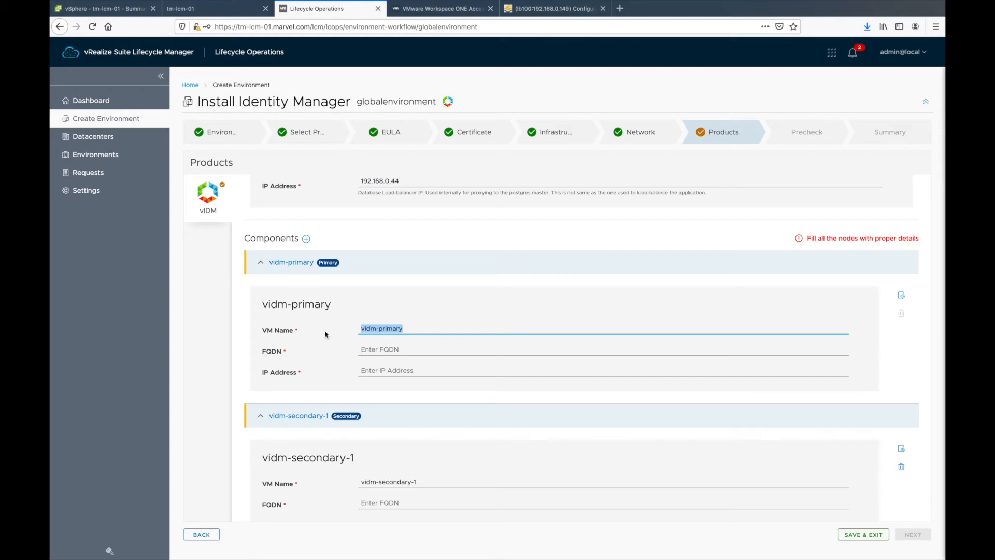
pyautogui.hotkey('ctrl', 'v')
pyautogui.click(388, 351)
pyautogui.hotkey('ctrl', 'v')
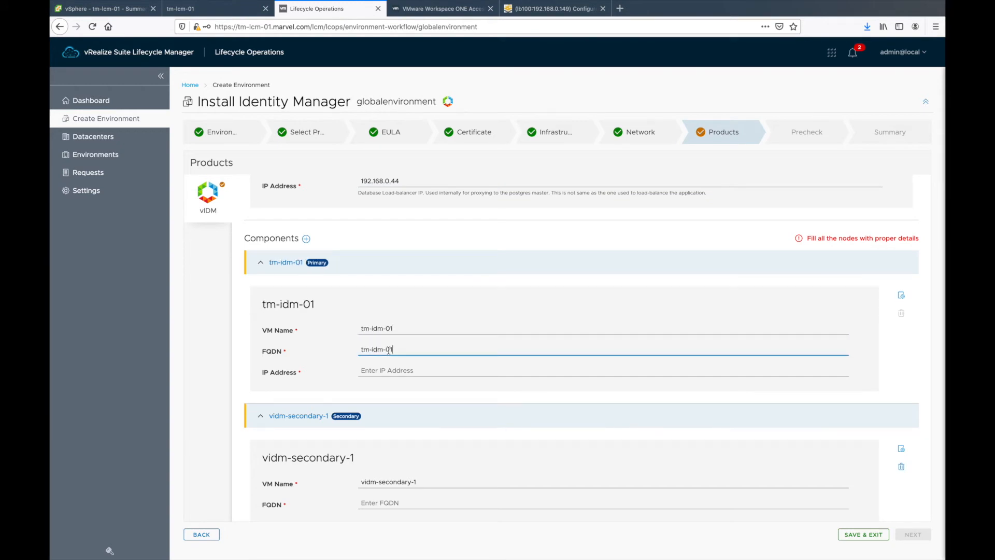
pyautogui.write('.marvel.com')
# Step: Set the primary node's IP to 192.168.0.41, copied from DNS Manager
pyautogui.hotkey('ctrl', 'Right')
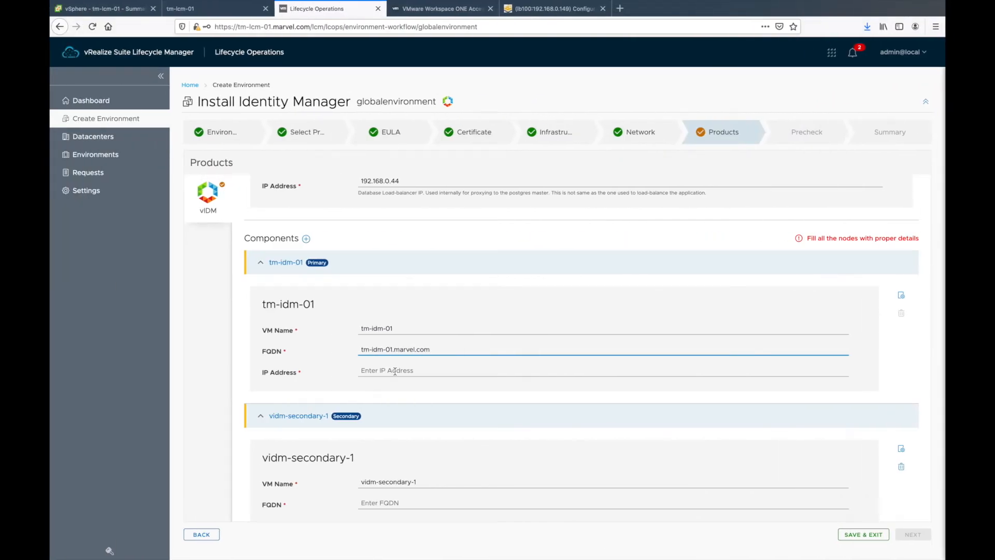
pyautogui.click(395, 371)
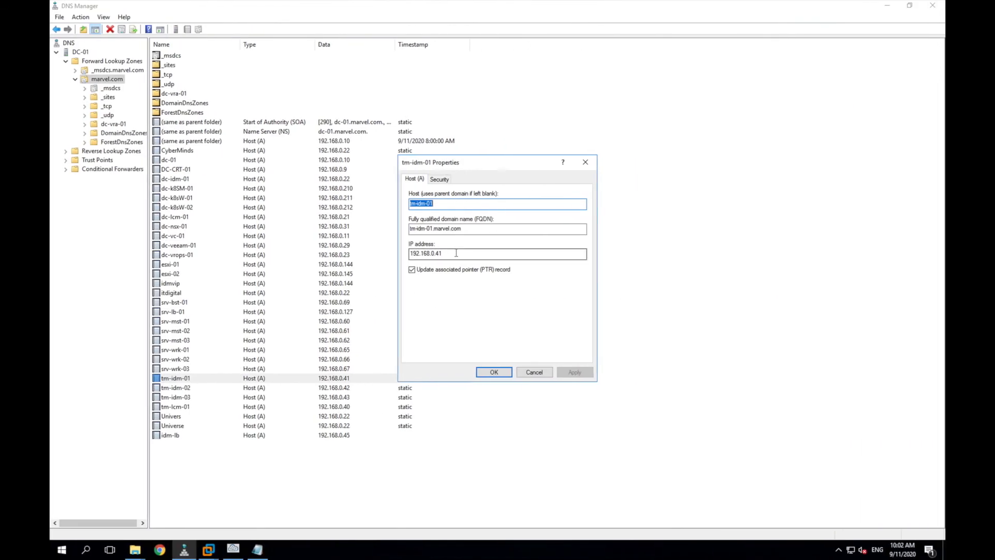
pyautogui.doubleClick(456, 253)
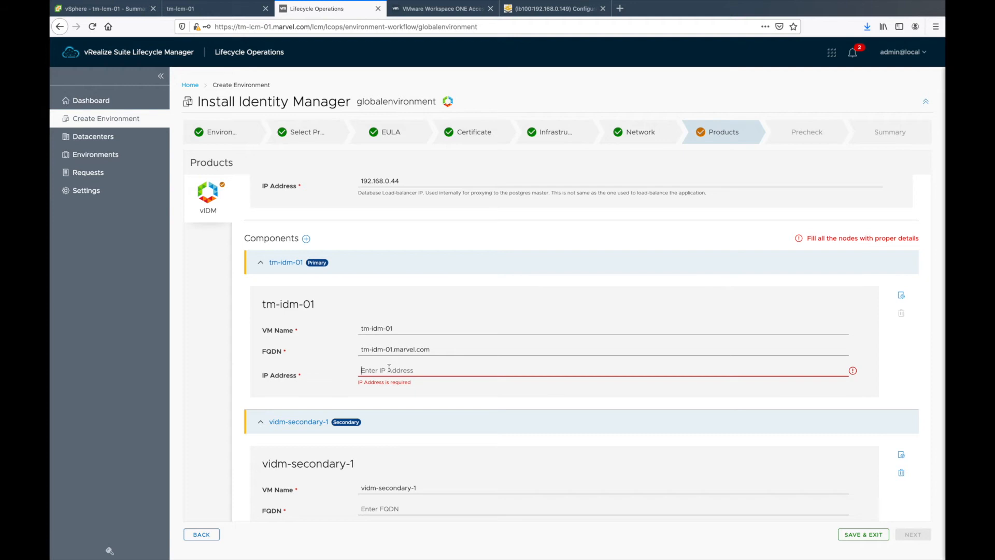
pyautogui.write('192.168.0.41')
# Step: Give the secondary nodes IPs 192.168.0.42 and 192.168.0.43
pyautogui.scroll(-2, 436, 418)
pyautogui.click(436, 418)
pyautogui.write('192.168.0.41')
pyautogui.press('BackSpace')
pyautogui.write('2')
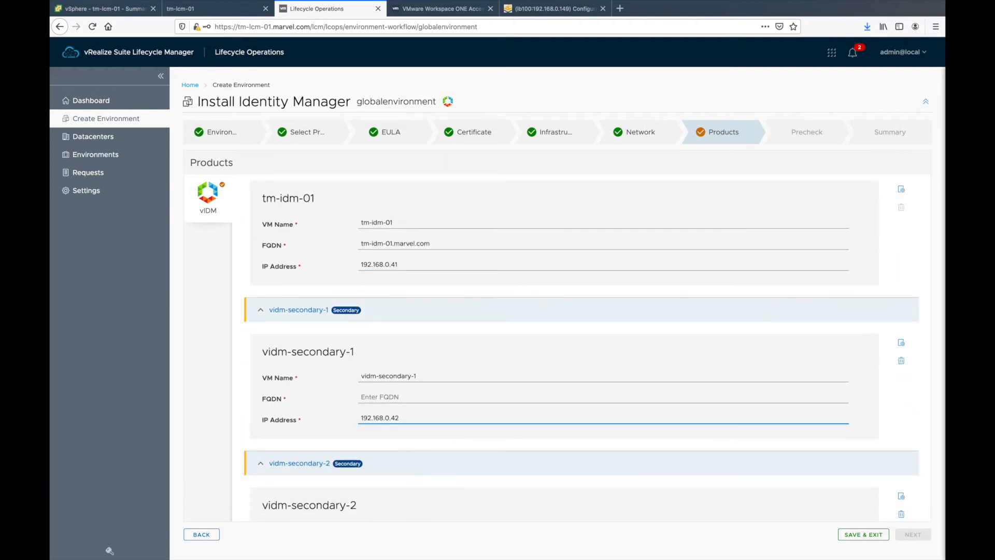
pyautogui.scroll(-2, 419, 491)
pyautogui.click(420, 490)
pyautogui.write('192.168.0.41')
pyautogui.press('BackSpace')
pyautogui.write('3')
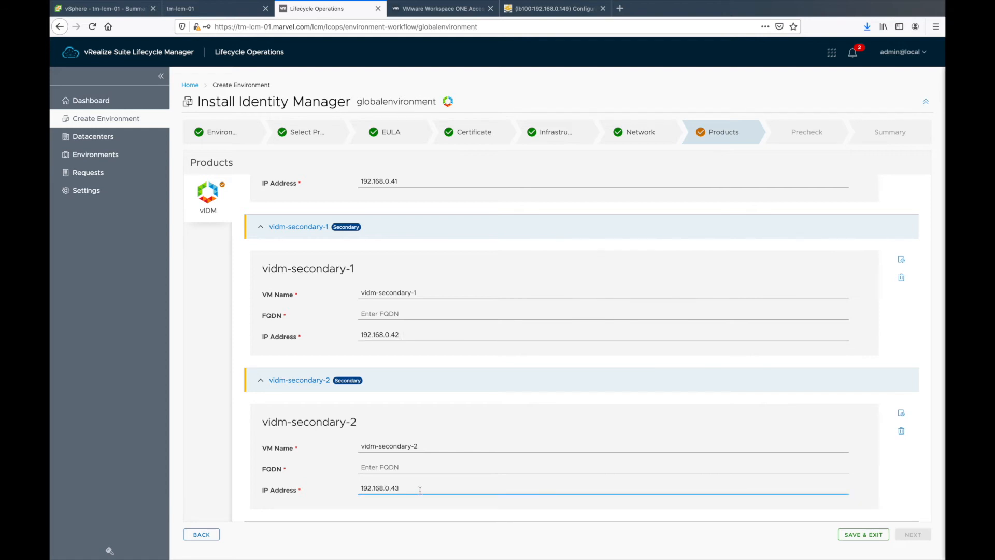
# Step: Rename the secondary nodes' VMs to tm-idm-02 and tm-idm-03
pyautogui.scroll(4, 420, 490)
pyautogui.moveTo(393, 297); pyautogui.dragTo(316, 298)
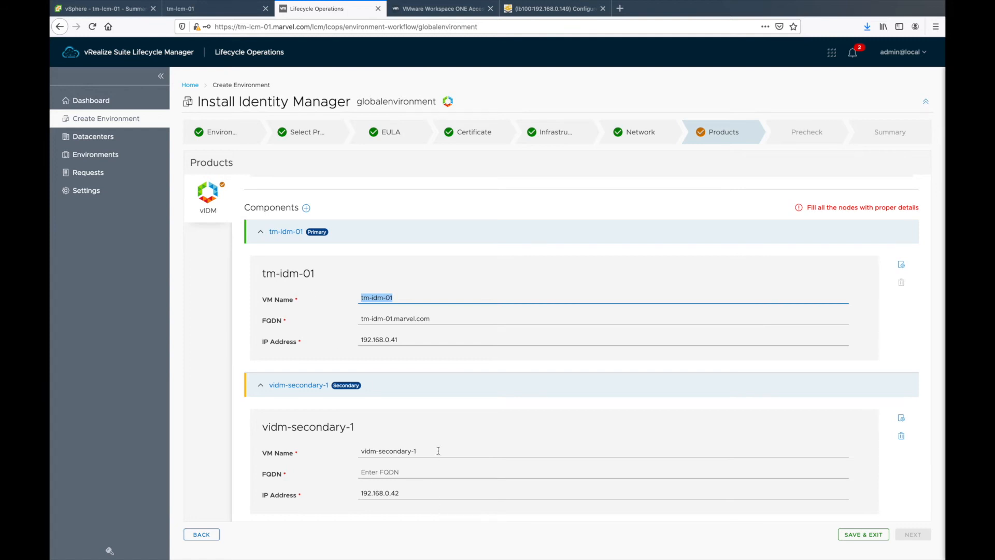
pyautogui.hotkey('ctrl', 'c')
pyautogui.moveTo(438, 451); pyautogui.dragTo(326, 451)
pyautogui.hotkey('ctrl', 'v')
pyautogui.press('BackSpace')
pyautogui.write('2')
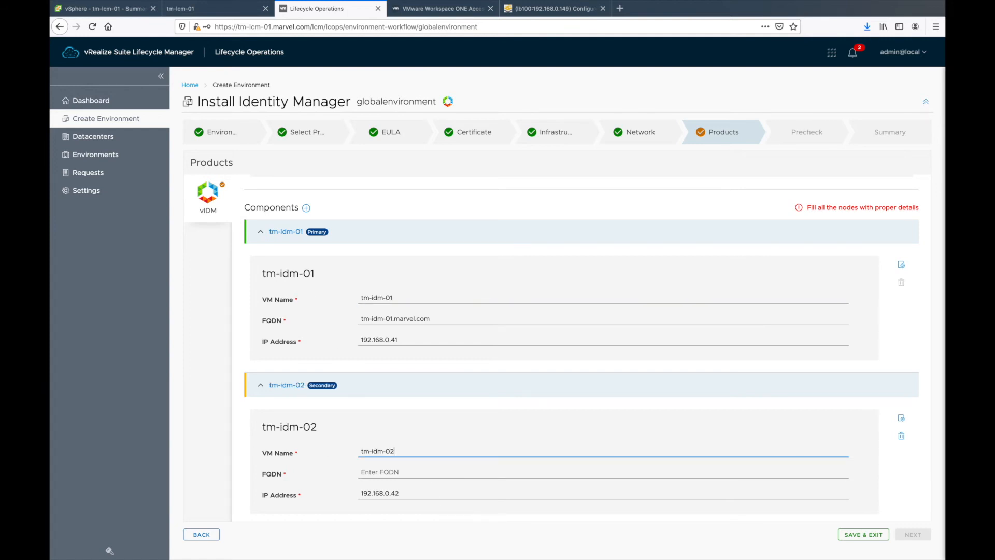
pyautogui.scroll(-3, 456, 521)
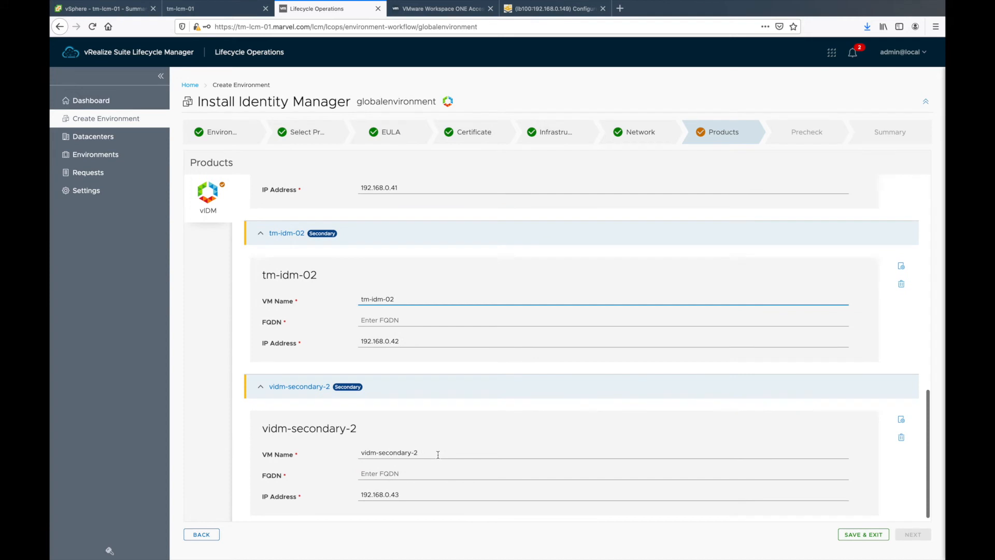
pyautogui.moveTo(439, 455); pyautogui.dragTo(242, 428)
pyautogui.hotkey('ctrl', 'v')
pyautogui.press('BackSpace')
pyautogui.write('3')
# Step: Set the secondary FQDNs to tm-idm-02.marvel.com and tm-idm-03.marvel.com
pyautogui.scroll(2, 303, 379)
pyautogui.moveTo(439, 286); pyautogui.dragTo(285, 285)
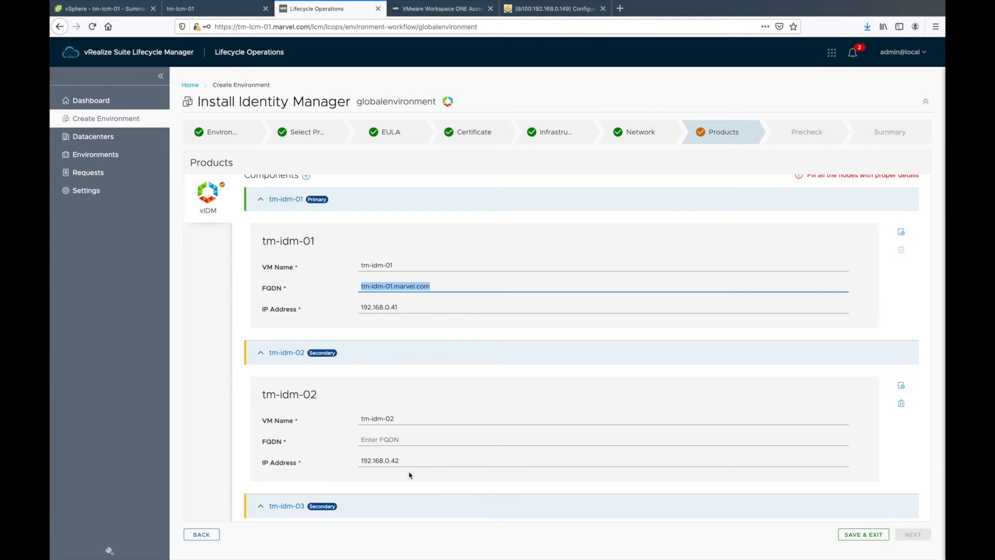
pyautogui.click(411, 439)
pyautogui.hotkey('ctrl', 'v')
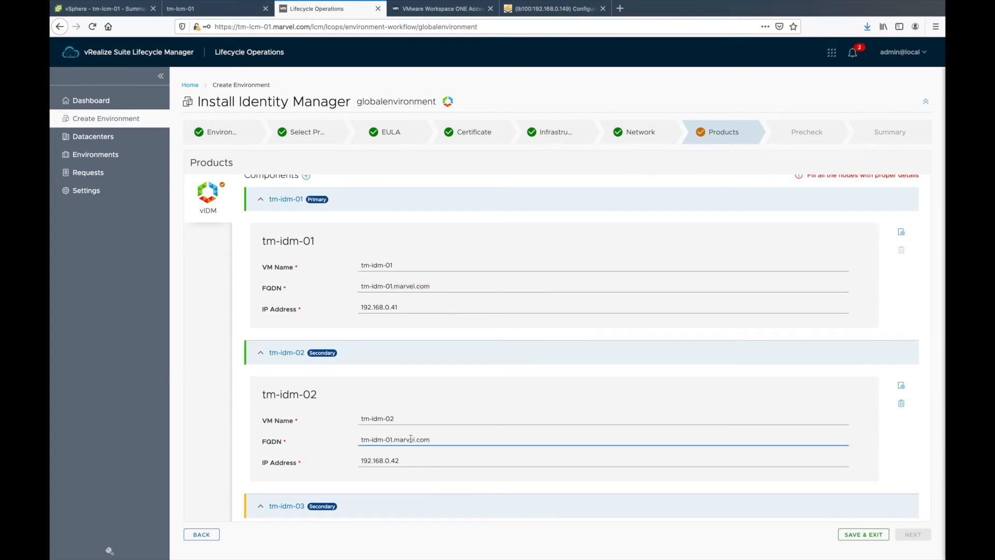
pyautogui.press('Delete')
pyautogui.write('2')
pyautogui.scroll(-3, 460, 518)
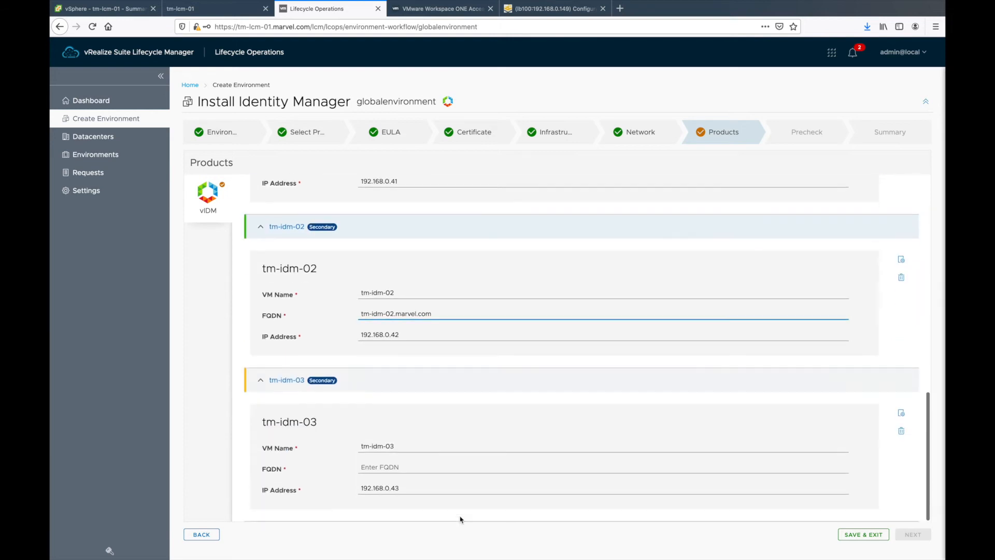
pyautogui.click(398, 465)
pyautogui.hotkey('ctrl', 'v')
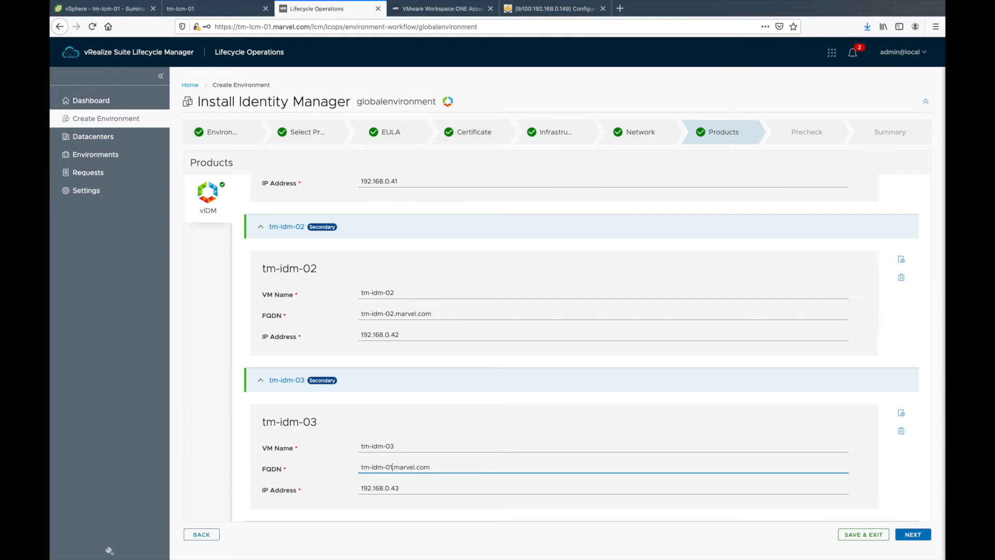
pyautogui.press('Delete')
pyautogui.write('3')
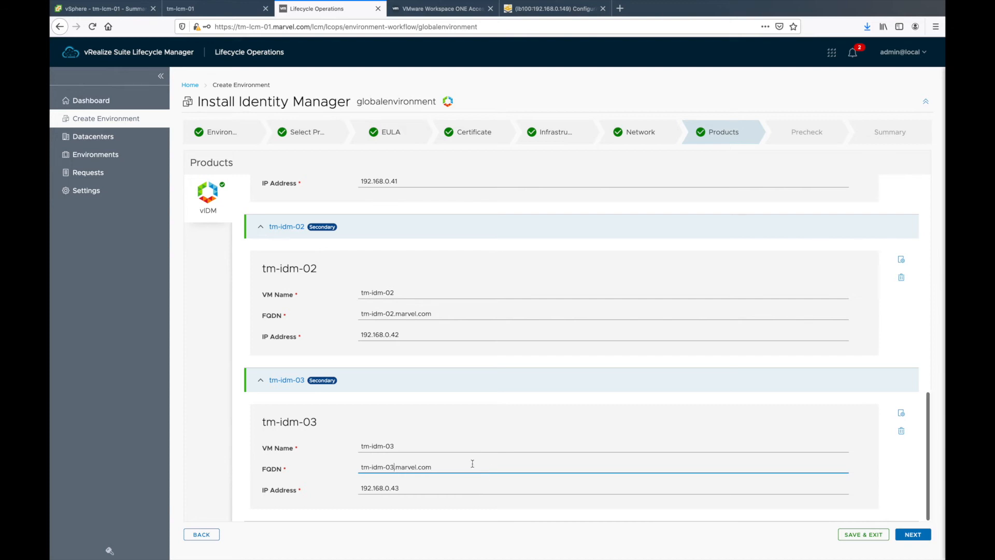
# Step: Check the Kemp virtual services and Workspace ONE Access documentation, then return to the wizard
pyautogui.scroll(1, 472, 464)
pyautogui.scroll(15, 472, 463)
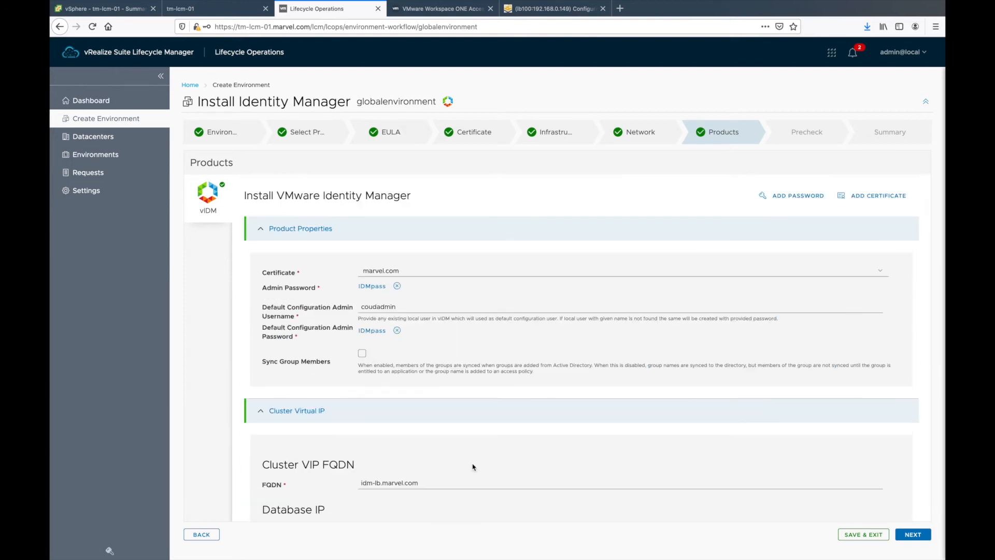
pyautogui.scroll(-4, 472, 467)
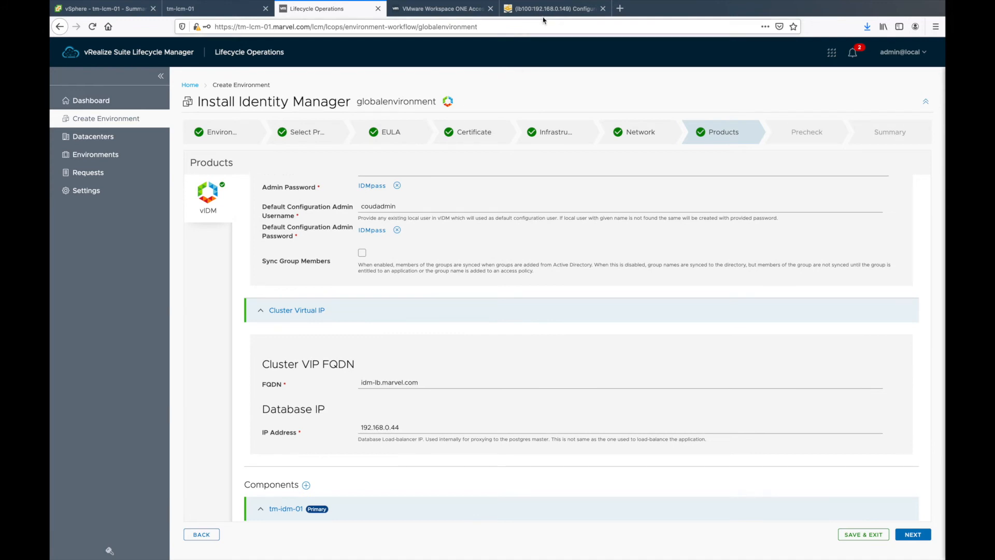
pyautogui.click(544, 11)
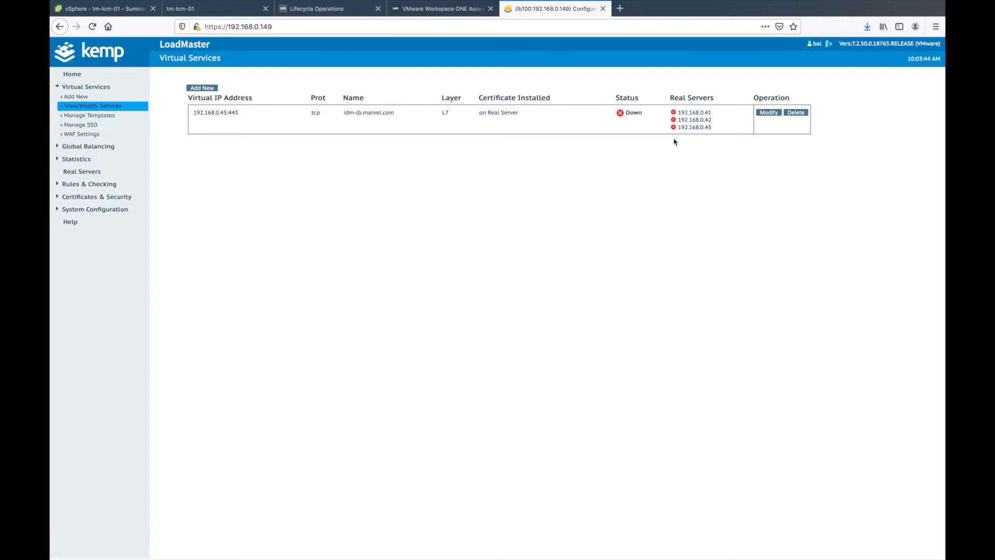
pyautogui.click(443, 8)
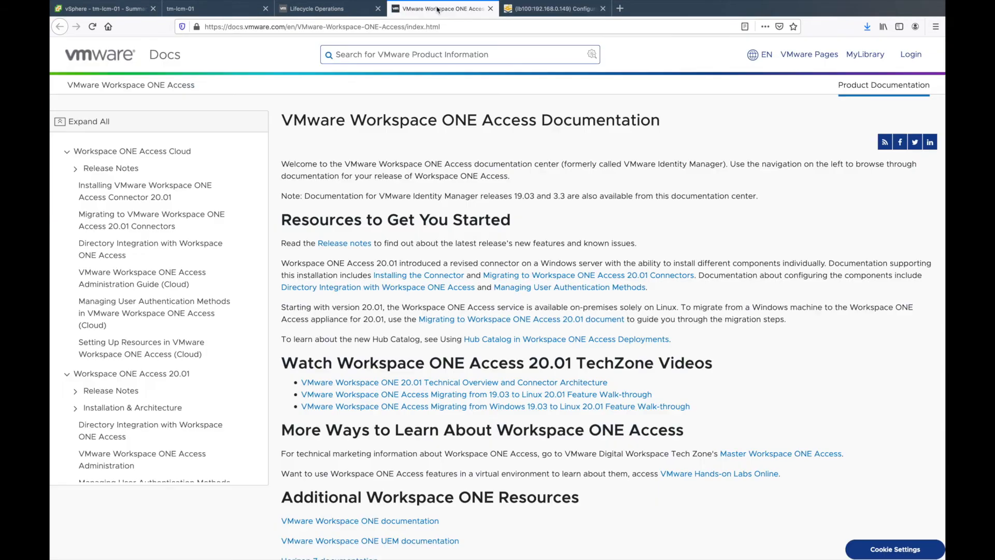
pyautogui.click(552, 10)
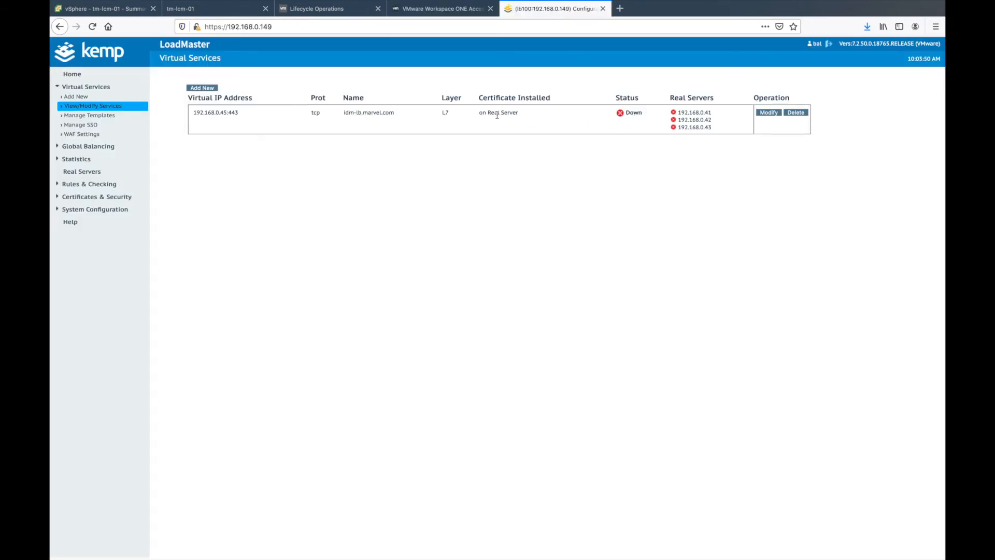
pyautogui.click(432, 8)
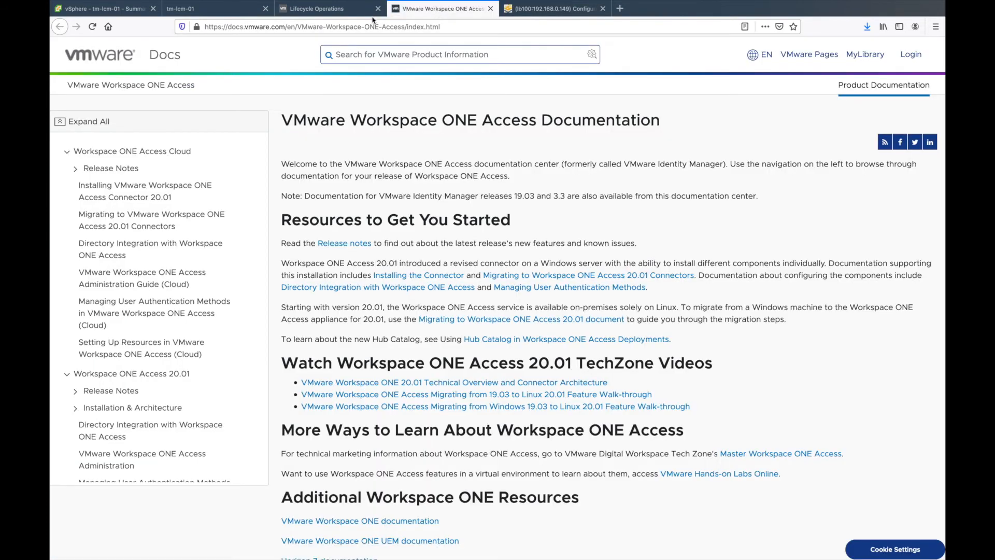
pyautogui.click(320, 15)
pyautogui.scroll(-8, 337, 417)
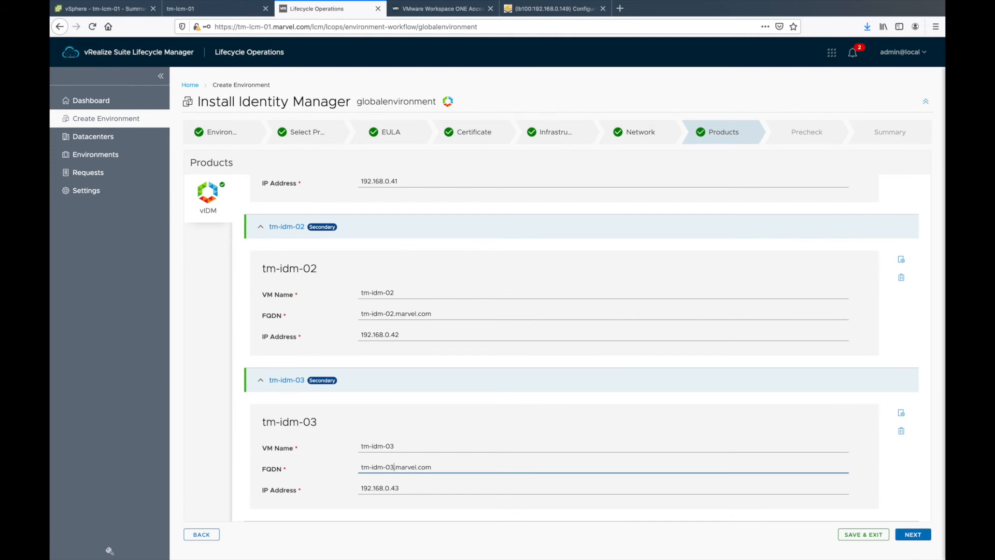
# Step: Advance to Precheck and run it to bring up the Manual Validations checklist
pyautogui.click(915, 534)
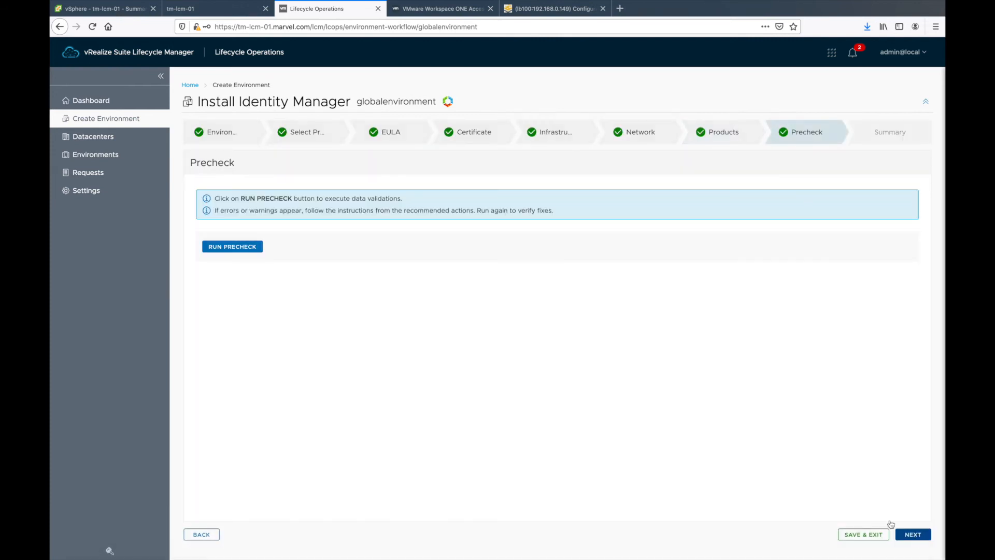
pyautogui.click(231, 247)
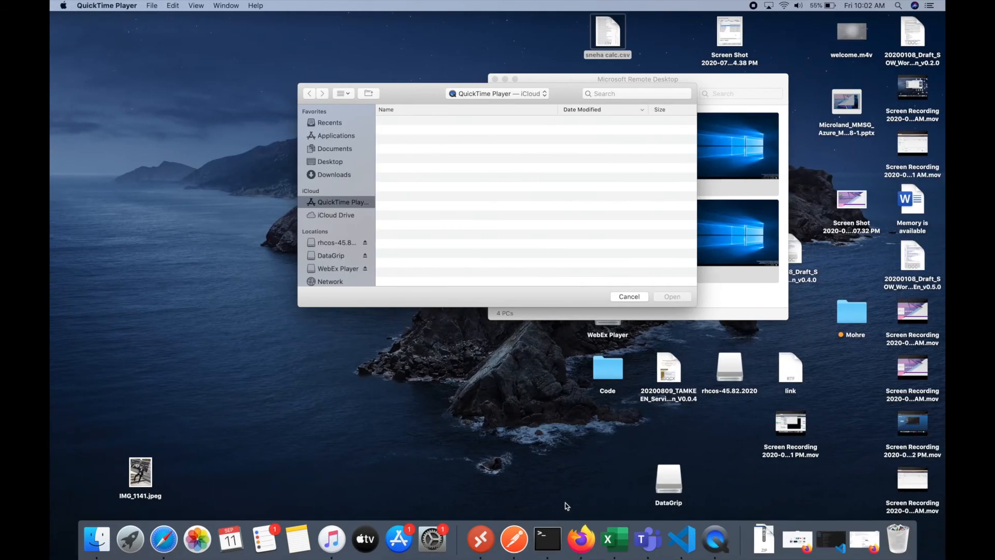
# Step: Ping the delegate IP 192.168.0.44 in a new Terminal and stop it after it times out
pyautogui.click(547, 539)
pyautogui.press('super+v')
pyautogui.hotkey('ctrl', 'u')
pyautogui.write('ping 192.168.0.44')
pyautogui.press('Return')
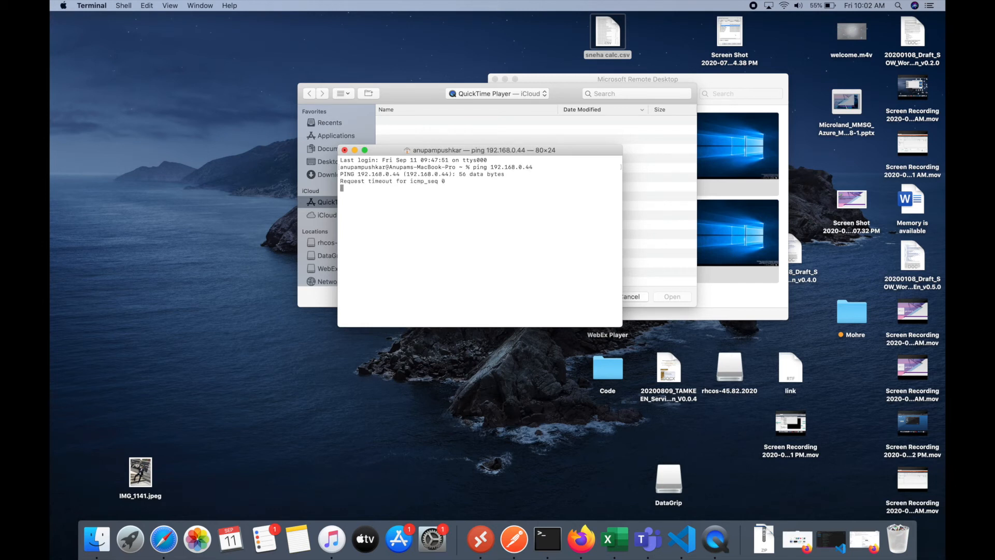
pyautogui.hotkey('ctrl', 'c')
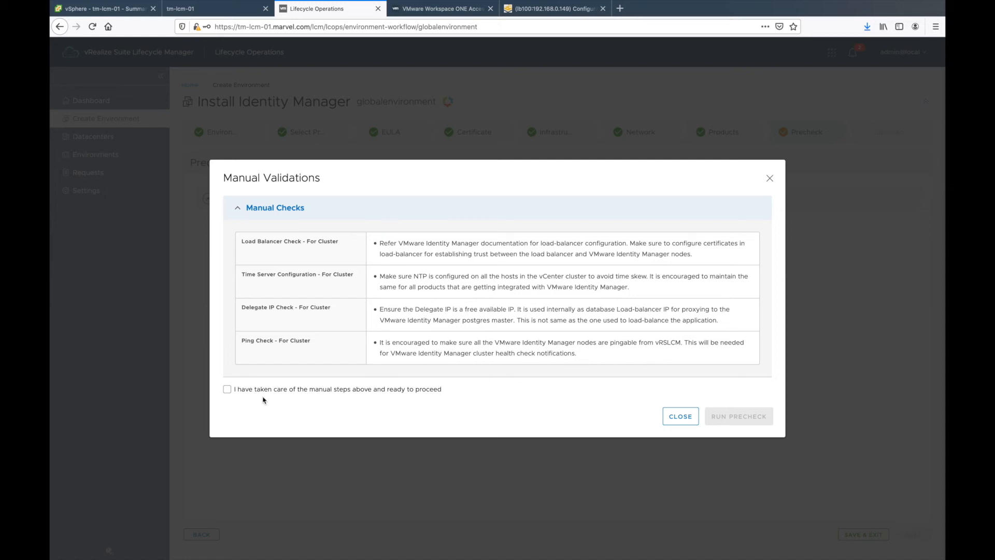
# Step: Confirm the manual steps, run the precheck, and review the Data, Infrastructure and Identity Manager validations
pyautogui.click(227, 389)
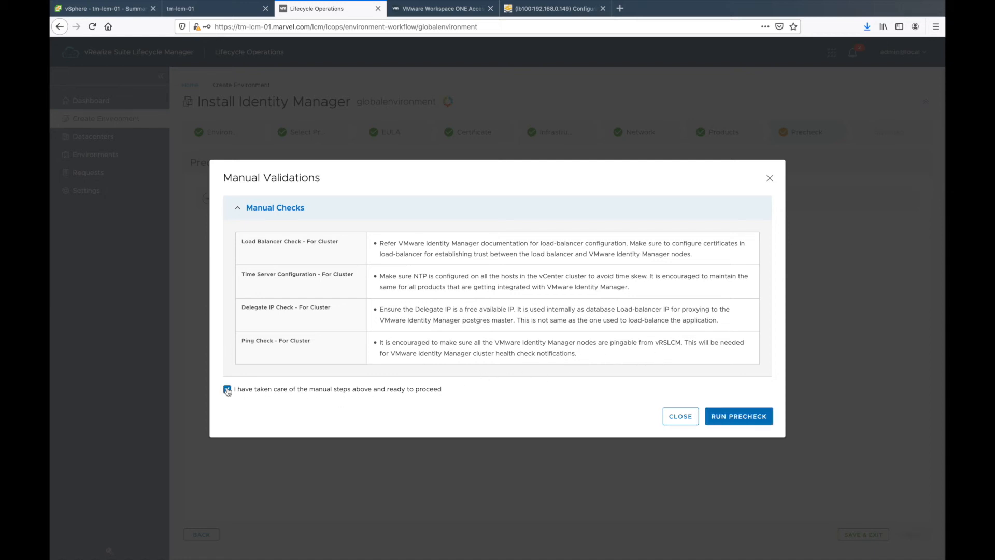
pyautogui.click(731, 416)
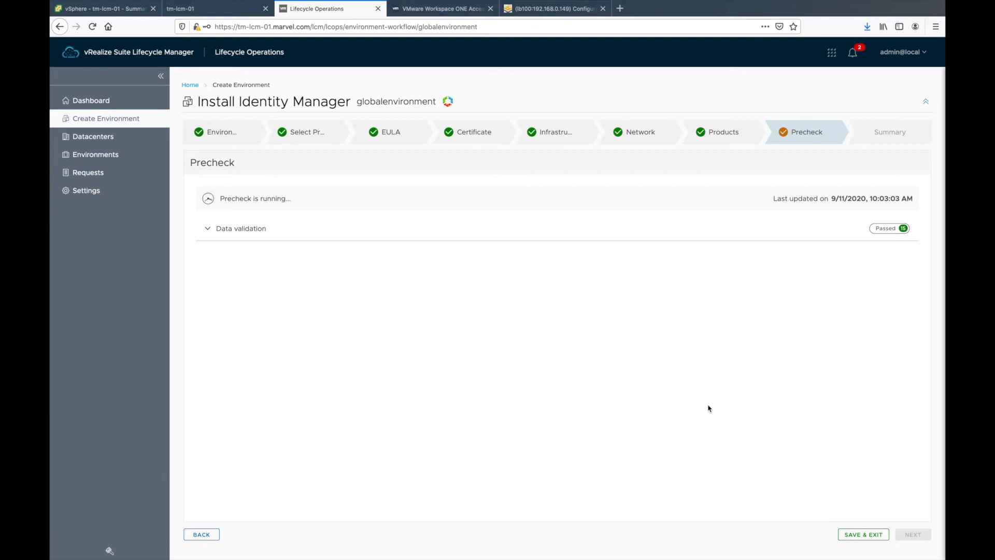
pyautogui.click(208, 234)
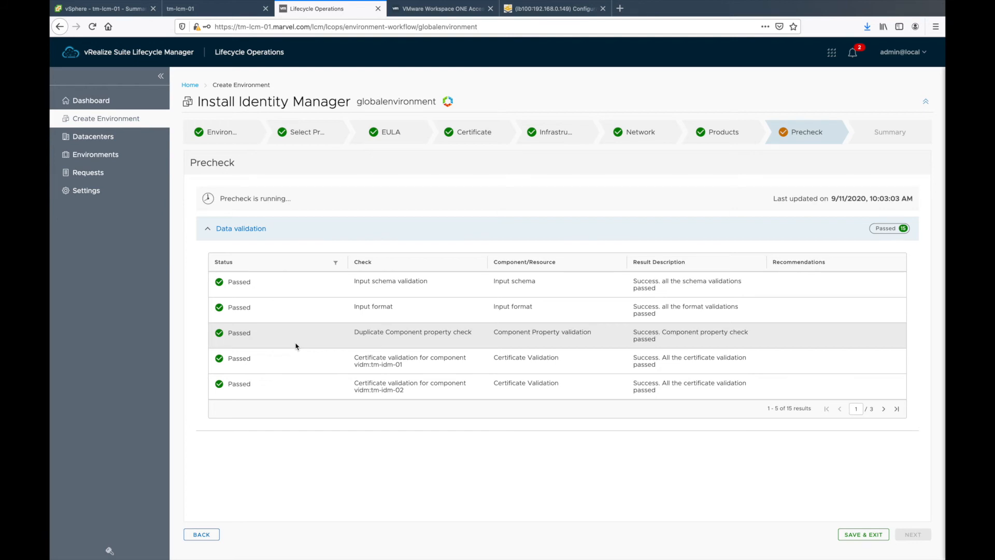
pyautogui.click(210, 236)
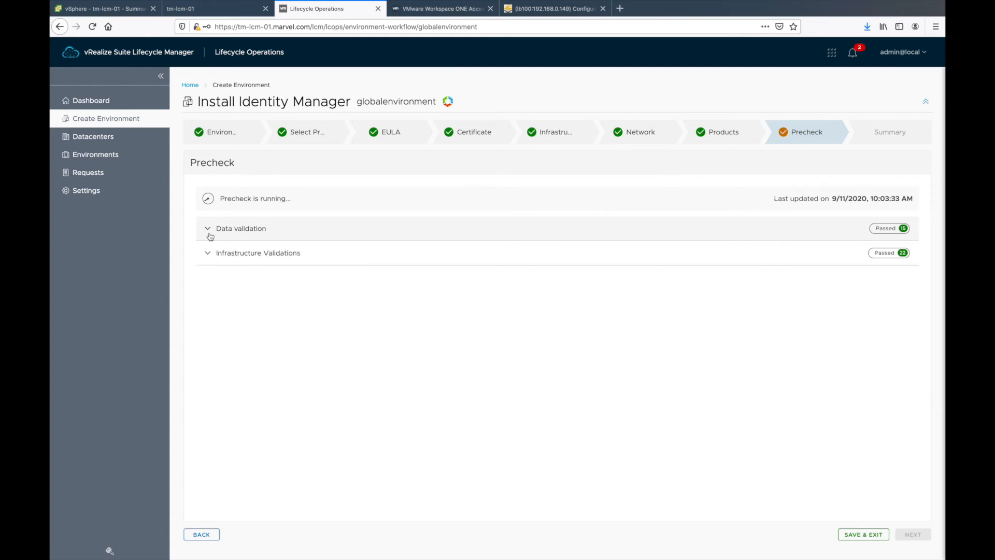
pyautogui.click(207, 254)
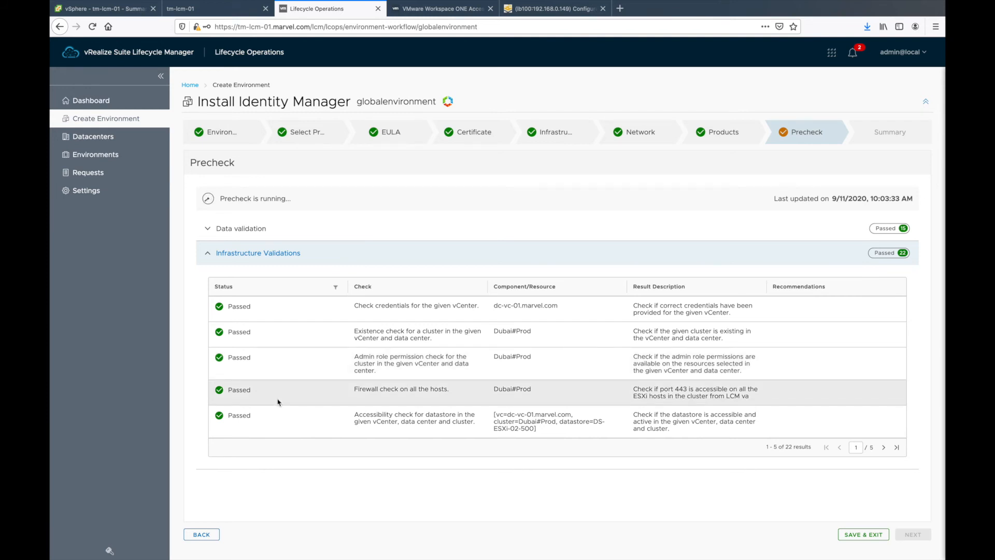
pyautogui.click(207, 254)
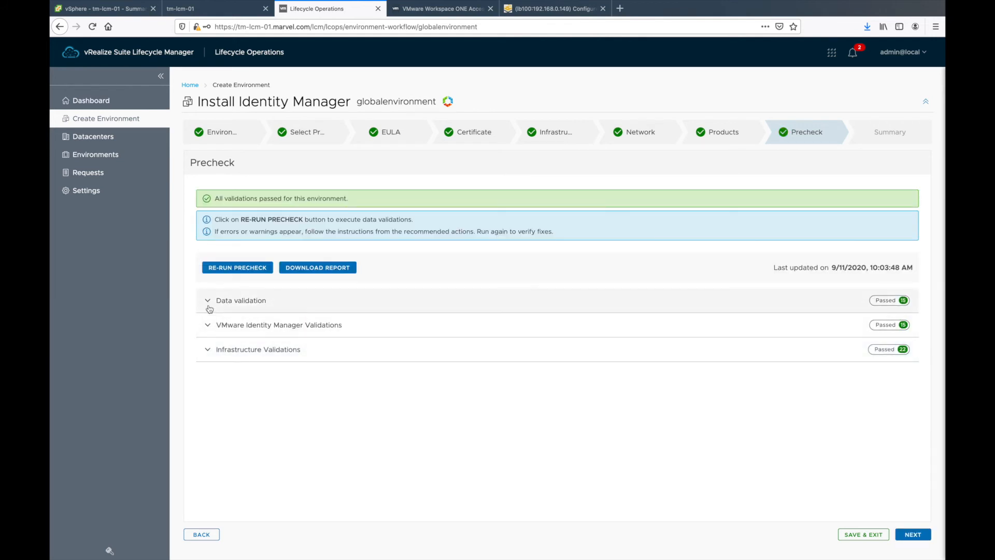
pyautogui.click(207, 325)
pyautogui.click(207, 325)
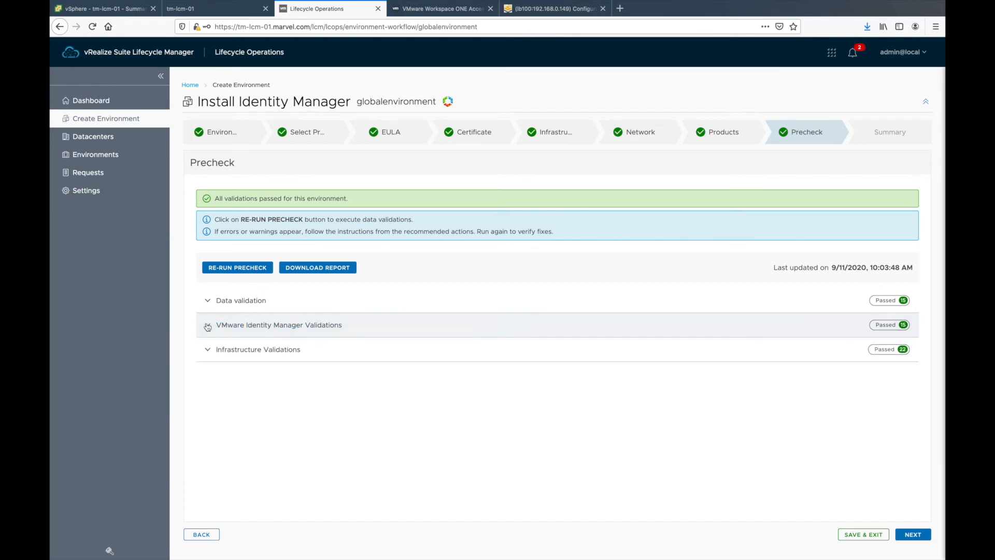
# Step: Review the Summary, including Cluster VIP details, and submit the Install Identity Manager request
pyautogui.click(908, 539)
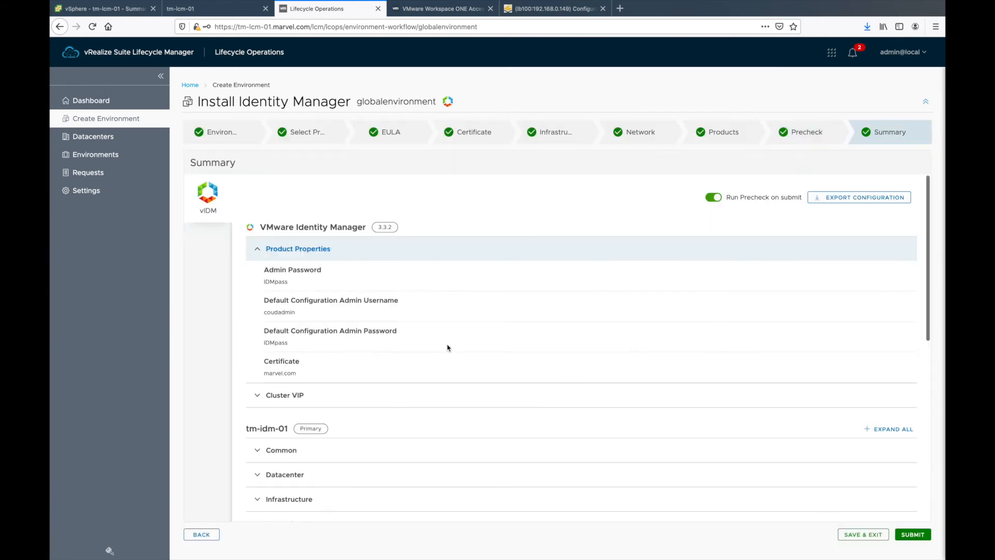
pyautogui.scroll(-5, 448, 347)
pyautogui.scroll(4, 449, 348)
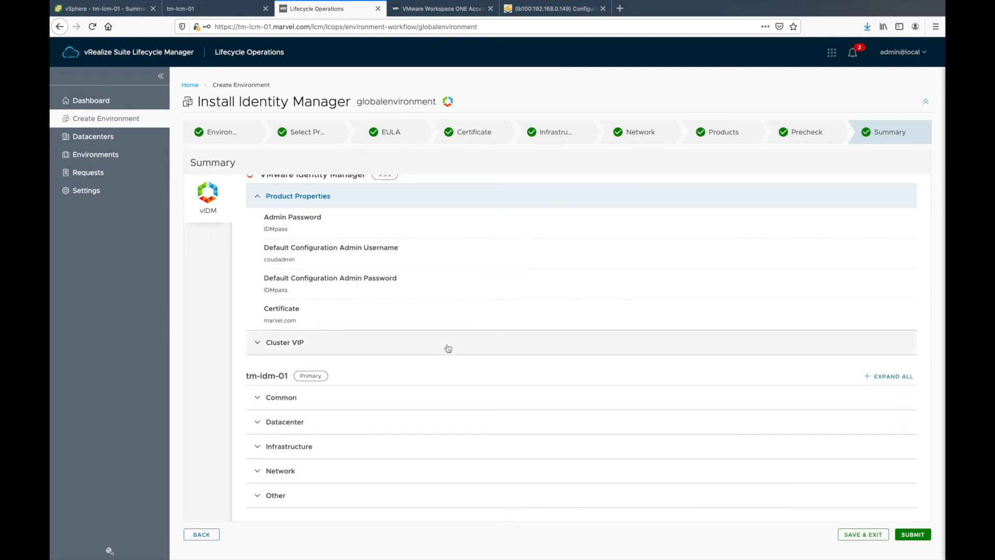
pyautogui.click(256, 345)
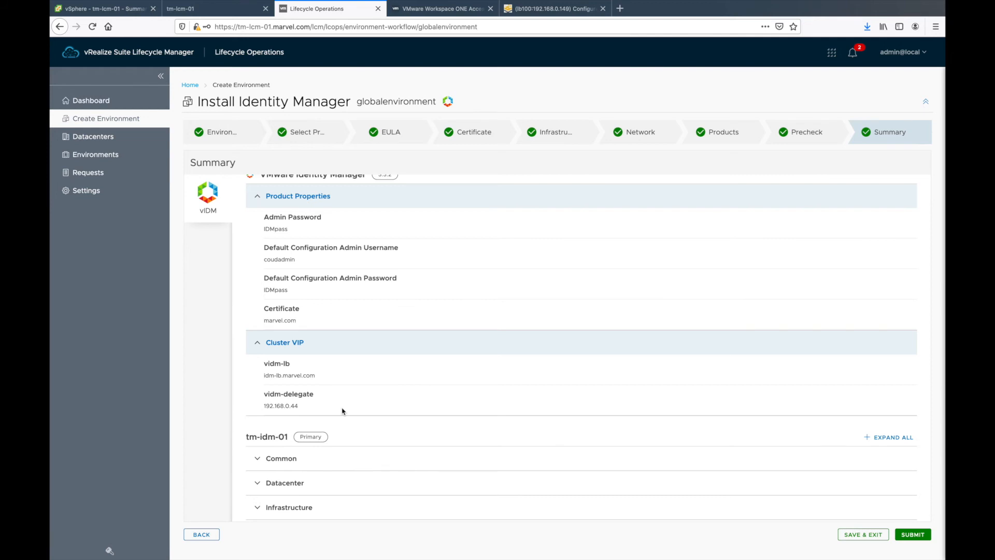
pyautogui.scroll(-1, 342, 411)
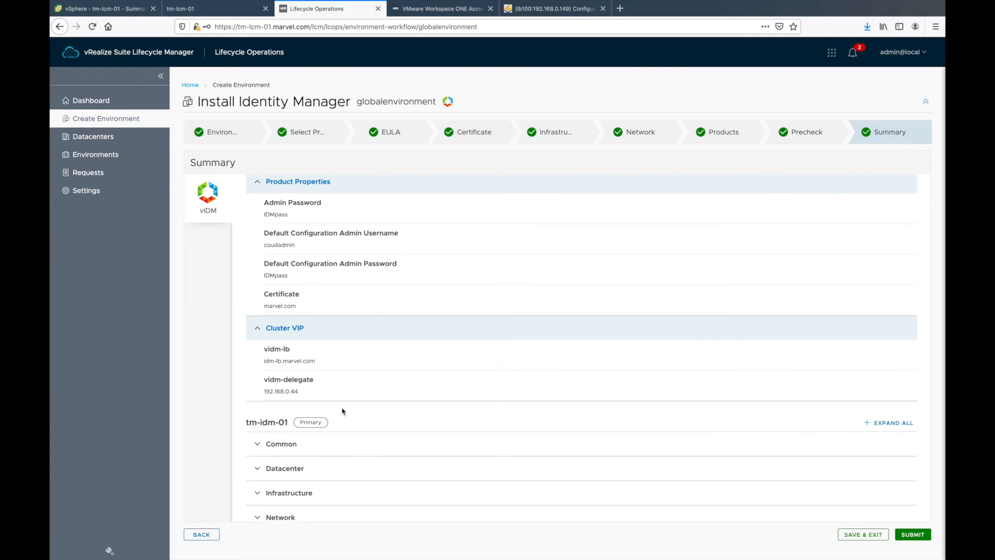
pyautogui.scroll(-7, 343, 412)
pyautogui.scroll(10, 342, 412)
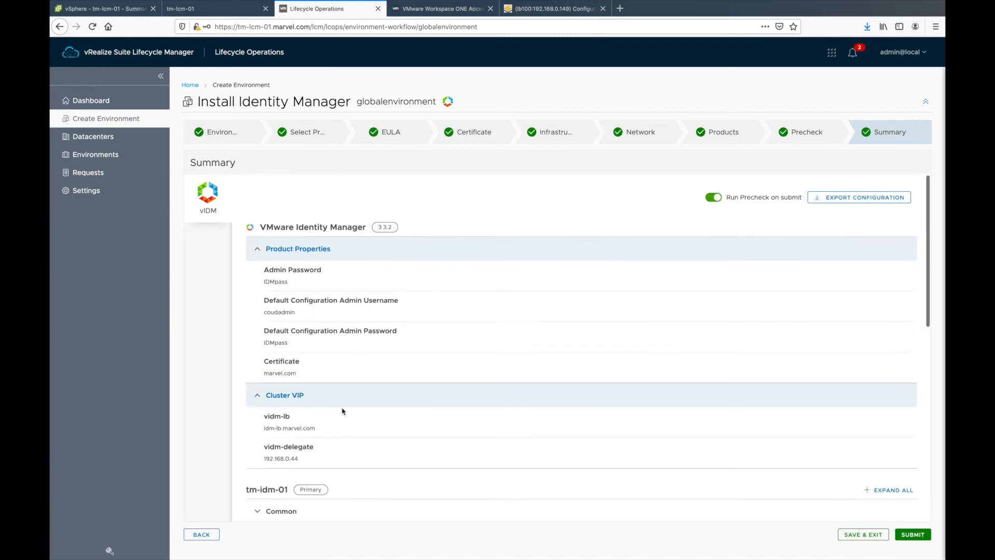
pyautogui.click(920, 536)
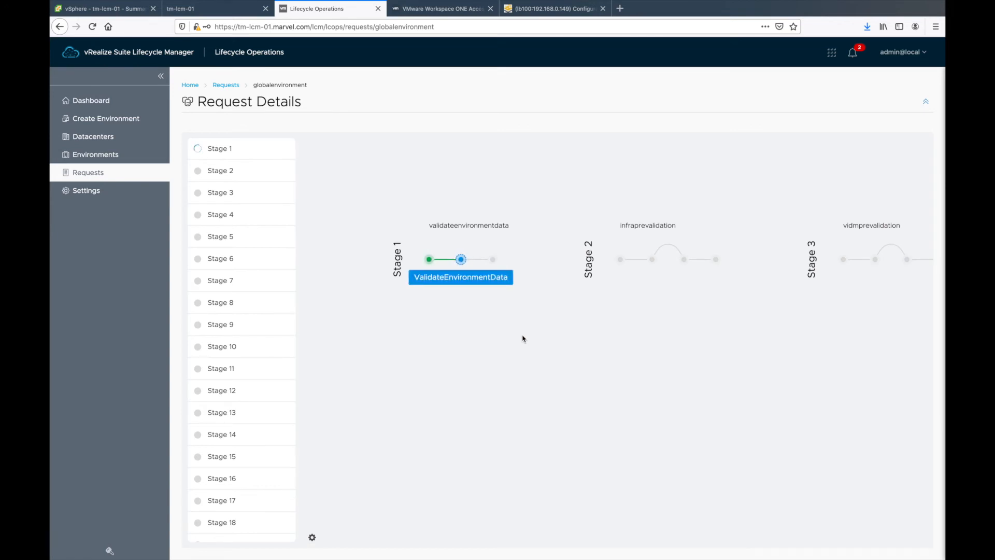
# Step: Scroll through the globalenvironment request's stage list and flow diagram until it reports Successful
pyautogui.scroll(-2, 228, 413)
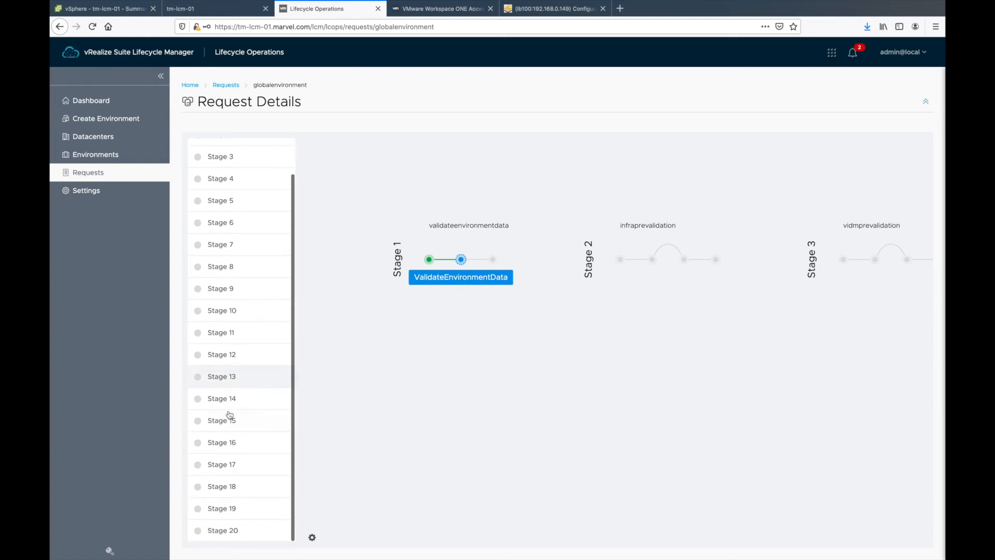
pyautogui.scroll(2, 223, 409)
pyautogui.scroll(-2, 223, 409)
pyautogui.scroll(2, 223, 409)
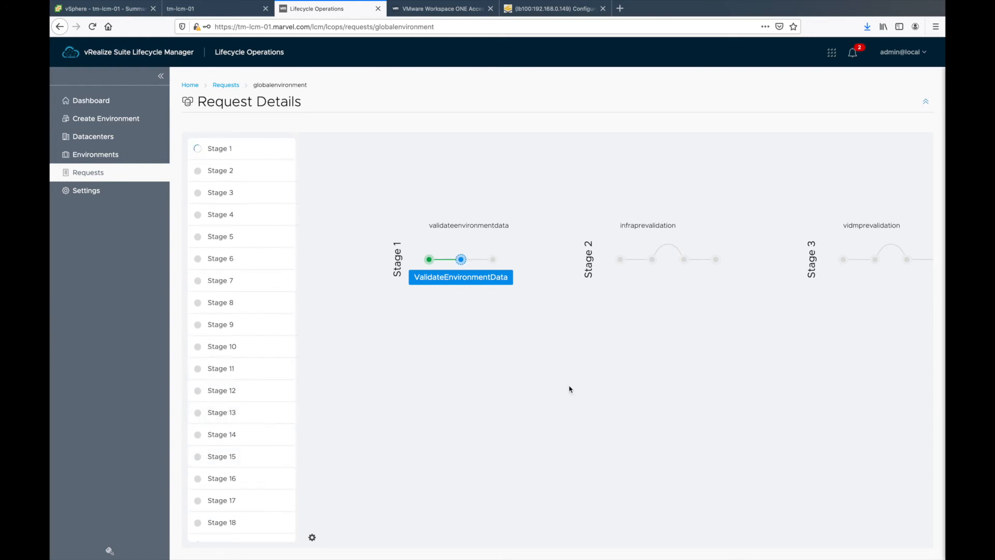
pyautogui.hscroll(2, 564, 384)
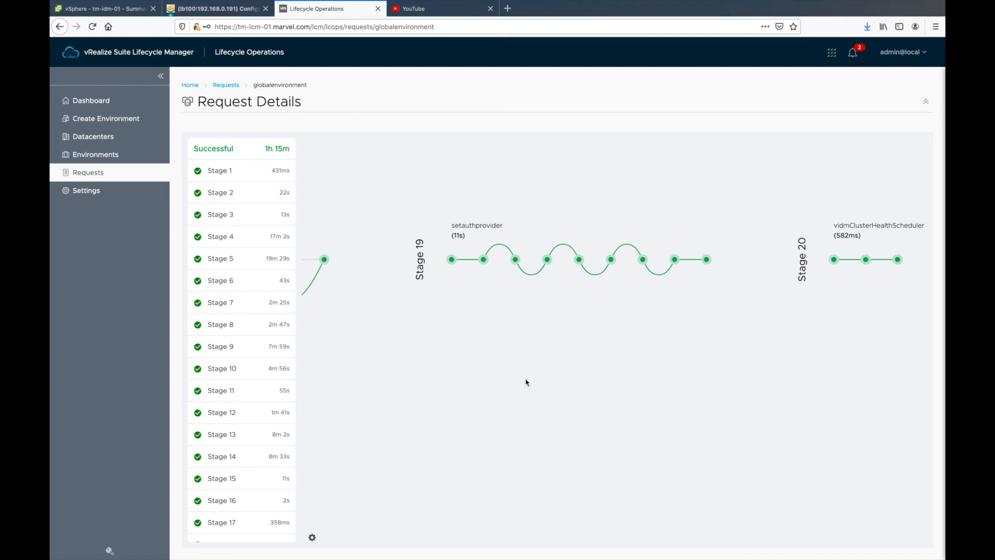
pyautogui.hscroll(3, 525, 383)
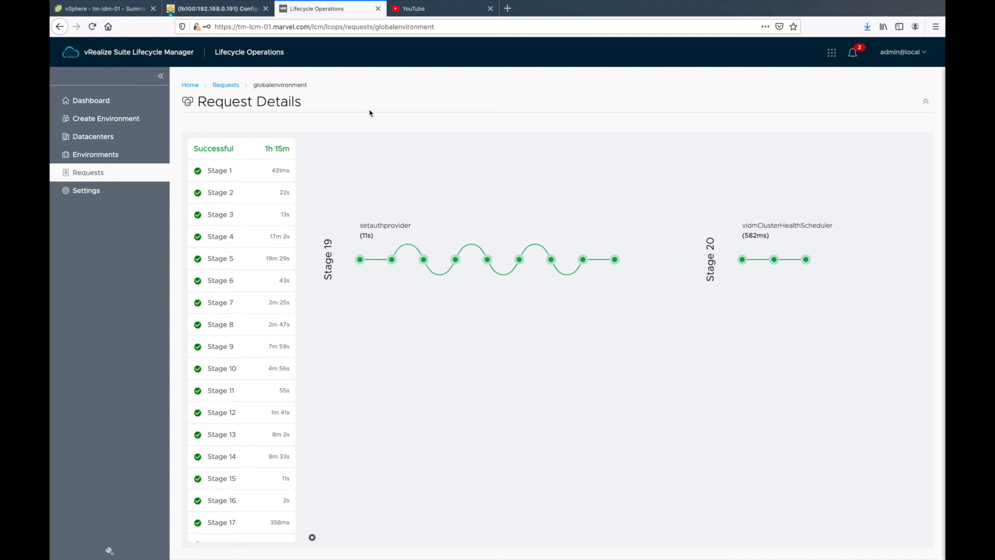
# Step: Log back in to Kemp LoadMaster past the timeout and licence warnings, and list the virtual services
pyautogui.click(213, 8)
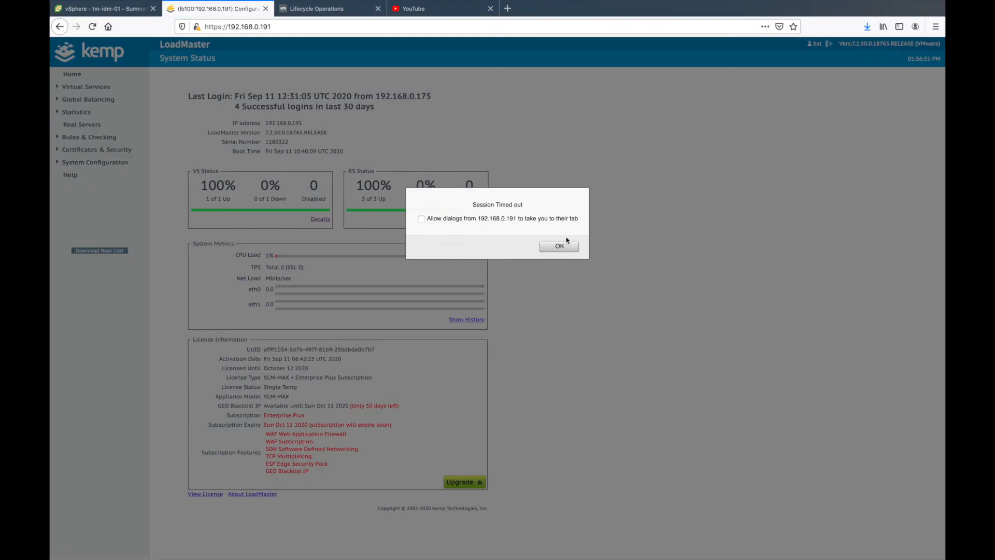
pyautogui.click(561, 247)
pyautogui.click(450, 112)
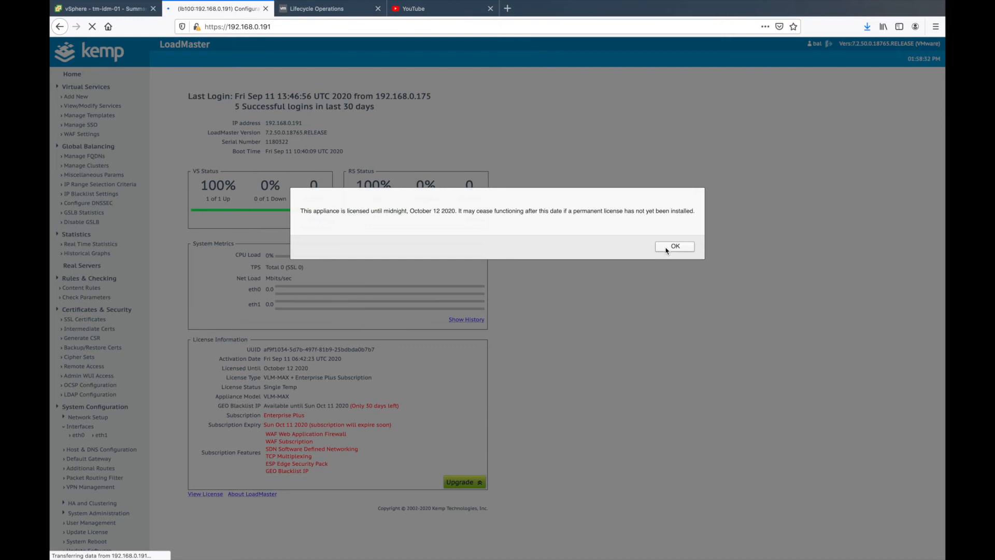
pyautogui.click(666, 249)
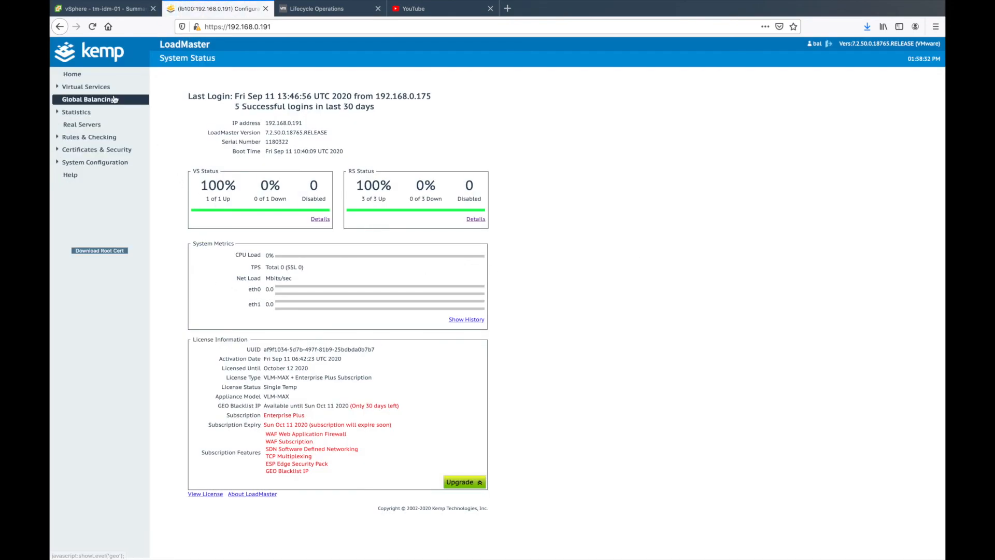
pyautogui.click(319, 219)
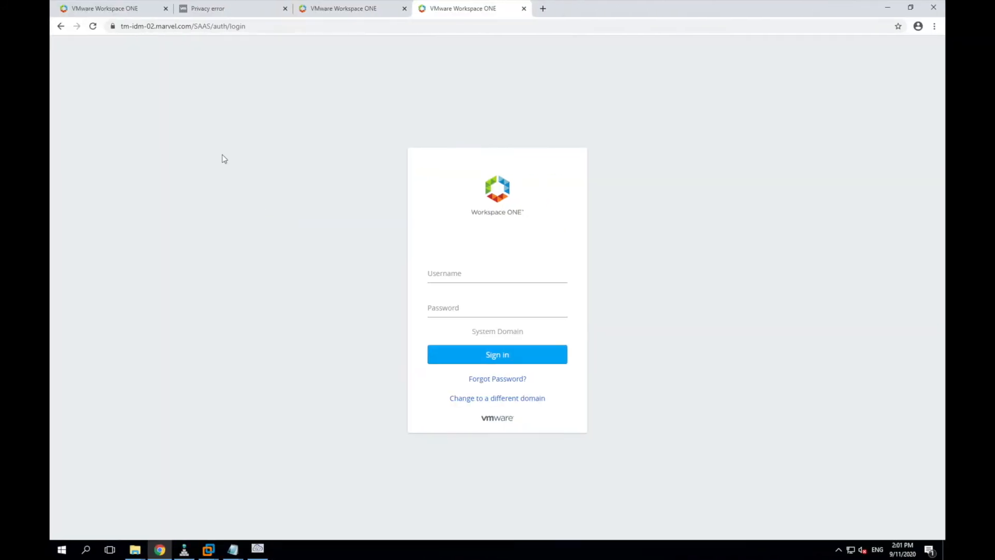
# Step: Close the tm-idm-02 page and load the idm-lb.marvel.com root address without the SAAS/auth/login path
pyautogui.click(524, 8)
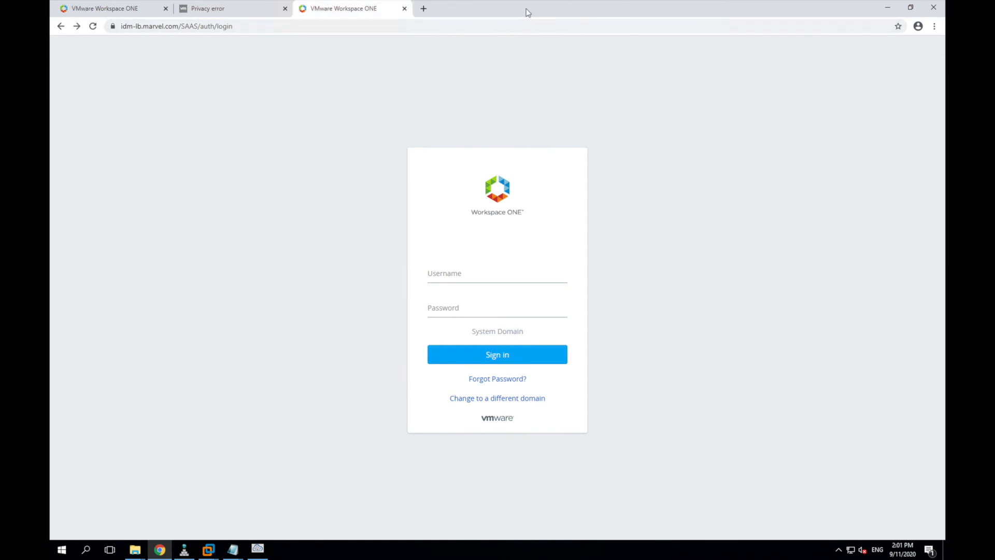
pyautogui.click(249, 26)
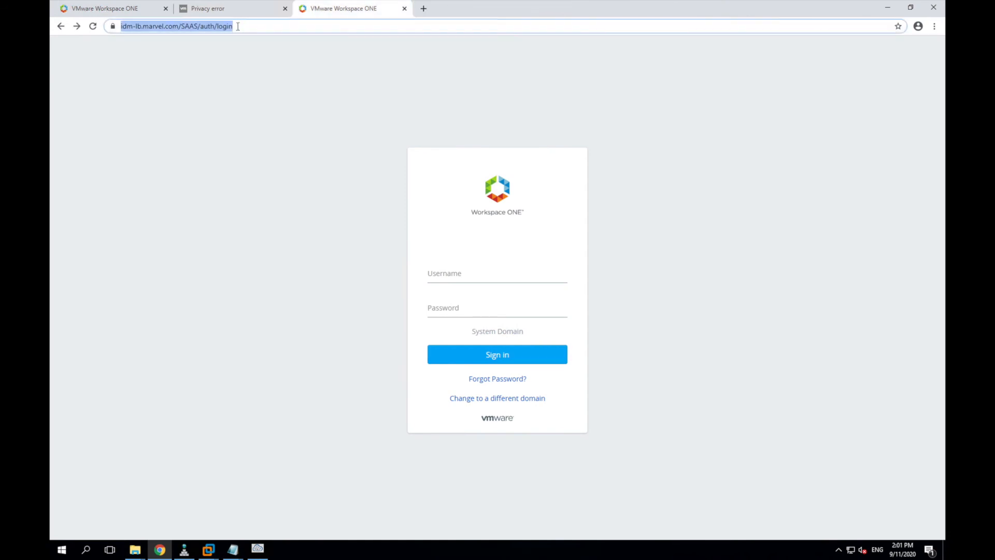
pyautogui.click(184, 26)
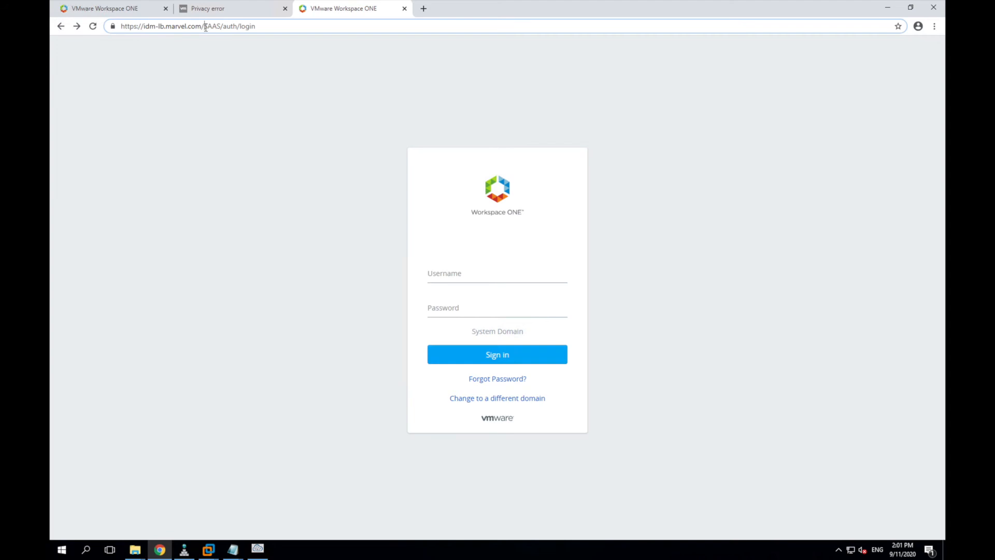
pyautogui.moveTo(226, 27); pyautogui.dragTo(288, 27)
pyautogui.press('BackSpace')
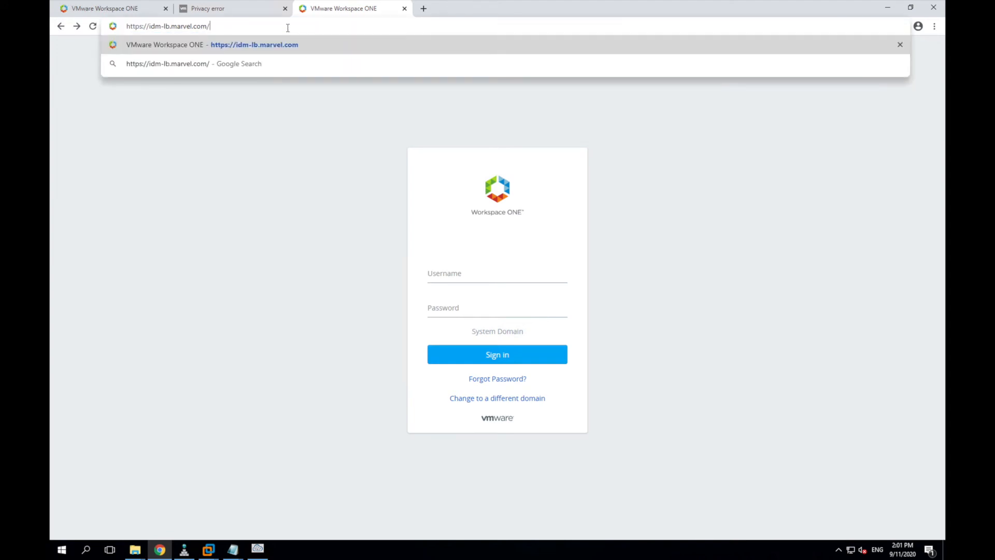
pyautogui.press('Return')
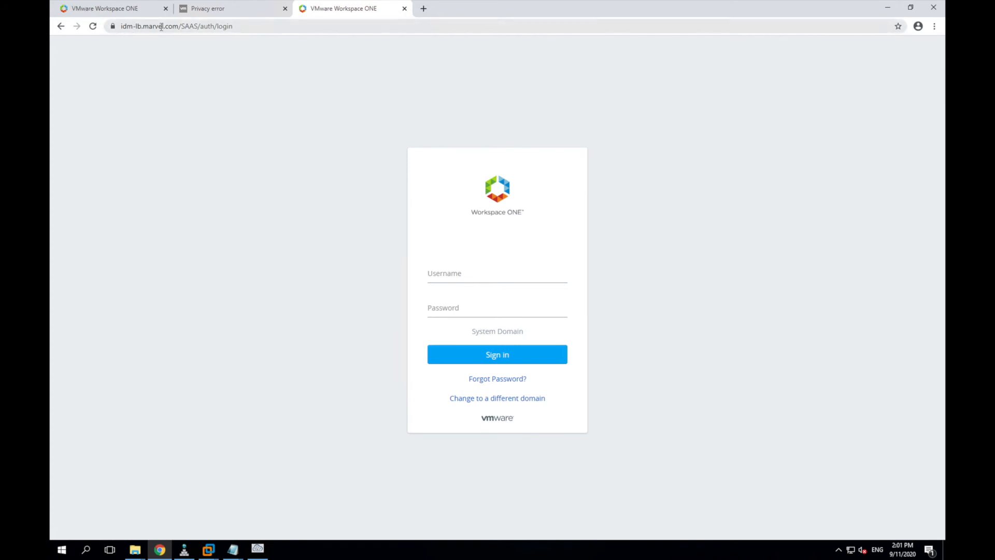
# Step: Sign in to Workspace ONE Access at idm-lb using the saved admin credentials
pyautogui.click(462, 275)
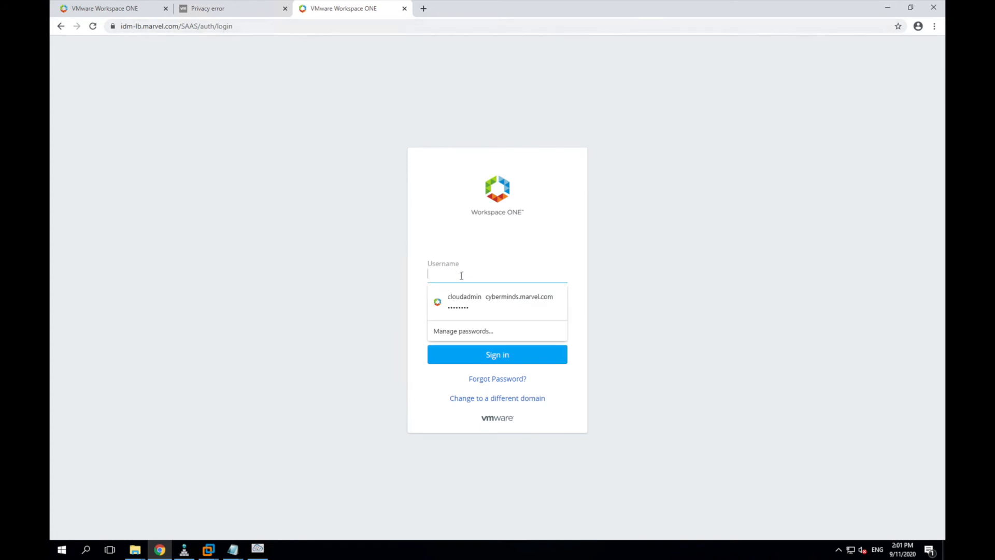
pyautogui.click(465, 304)
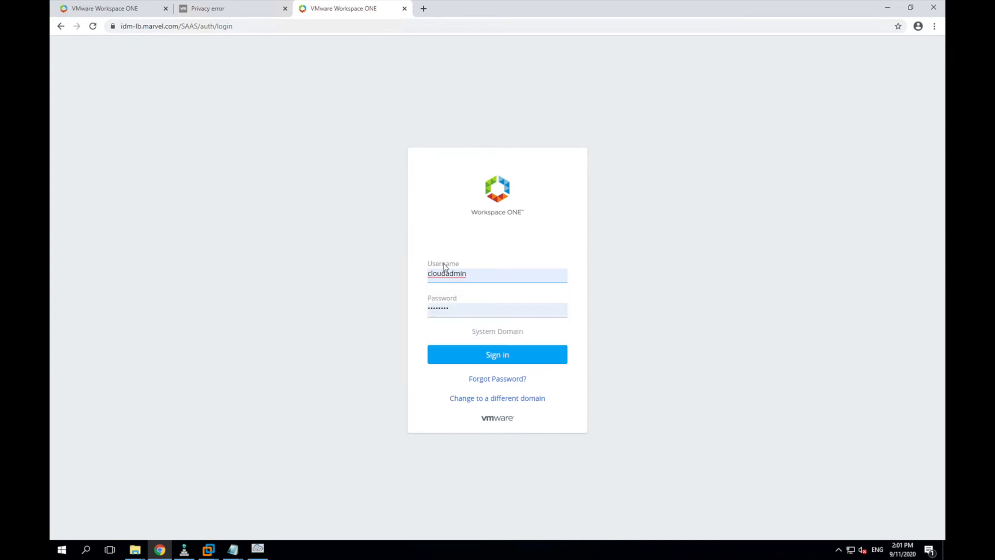
pyautogui.click(491, 357)
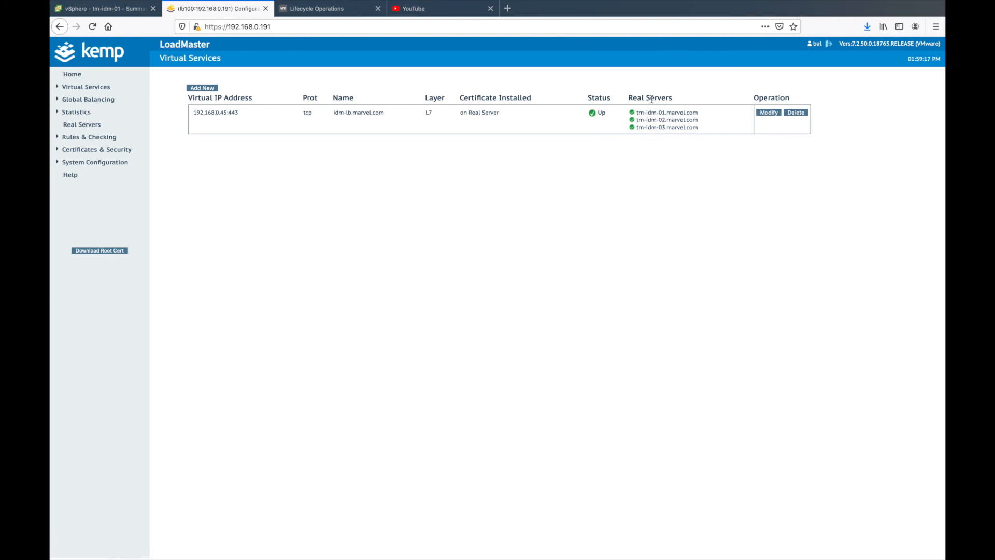
# Step: Open idm-lb.marvel.com's properties and expand Standard Options, Advanced Properties and Real Servers
pyautogui.click(764, 113)
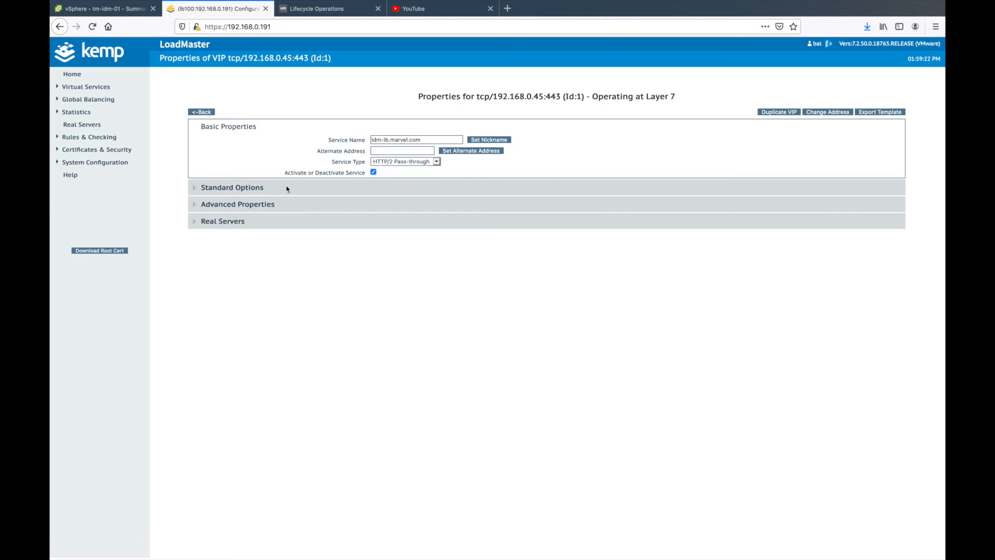
pyautogui.click(195, 189)
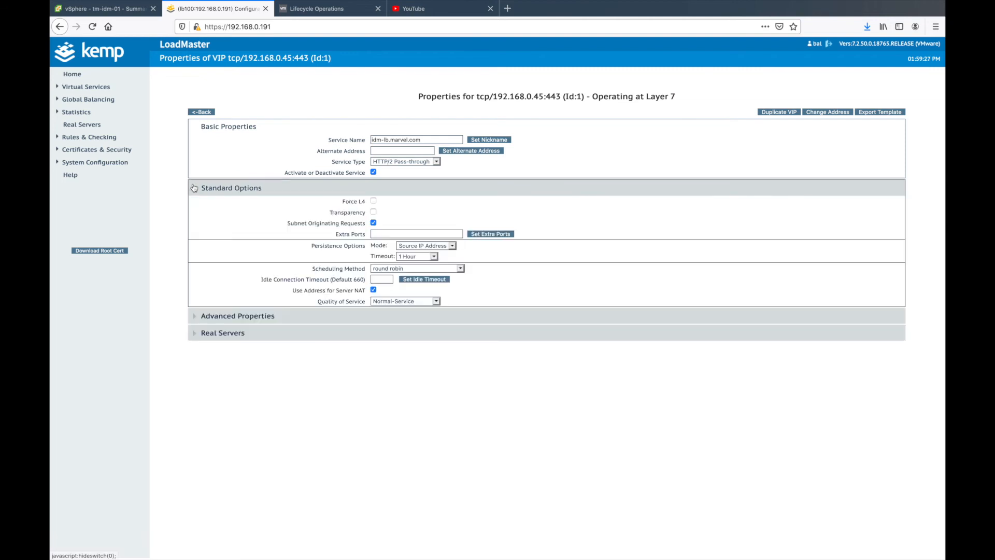
pyautogui.click(196, 317)
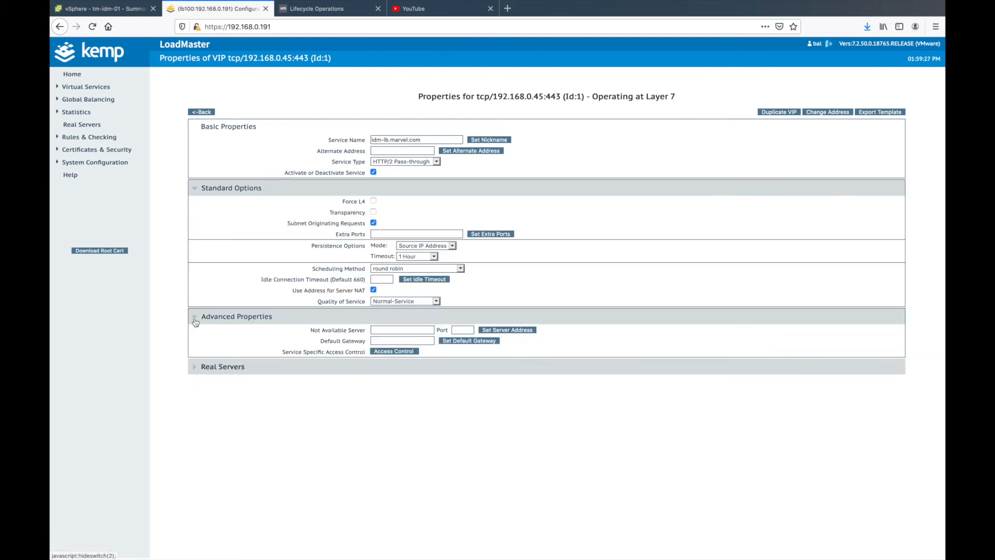
pyautogui.click(196, 368)
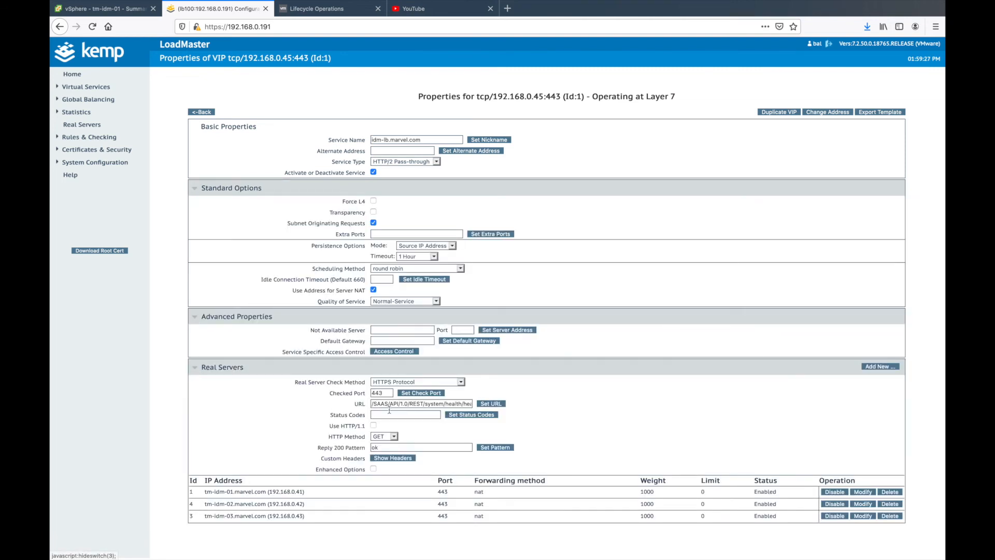
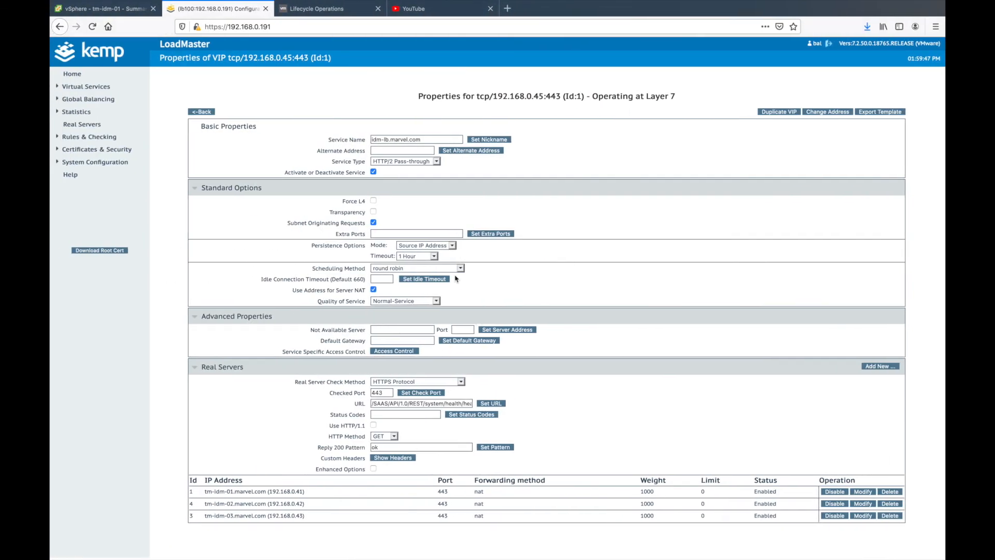
# Step: Return to the Virtual Services list to see idm-lb.marvel.com Up with all three real servers healthy
pyautogui.click(193, 112)
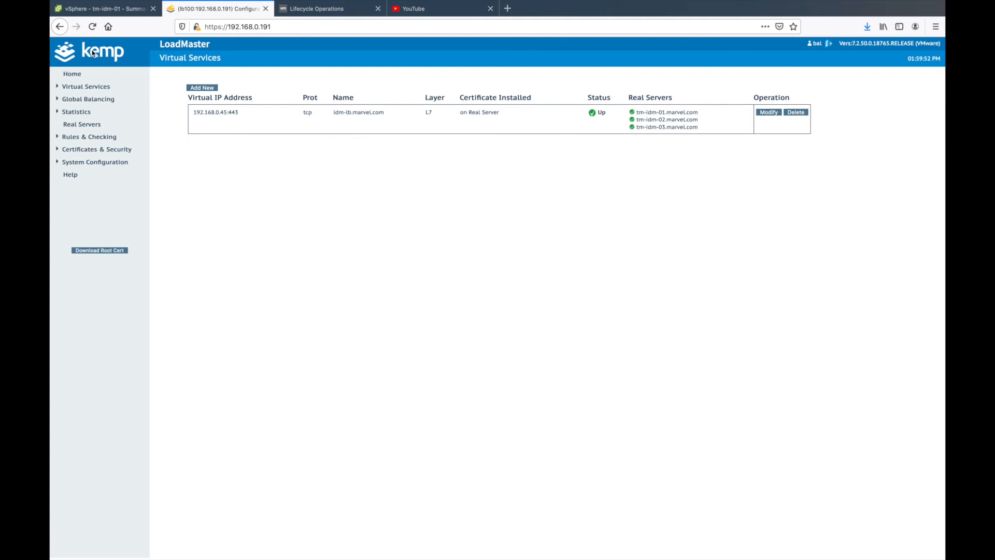
# Step: Review the finished globalenvironment request in Lifecycle Operations, then start a new environment from the Dashboard
pyautogui.click(327, 9)
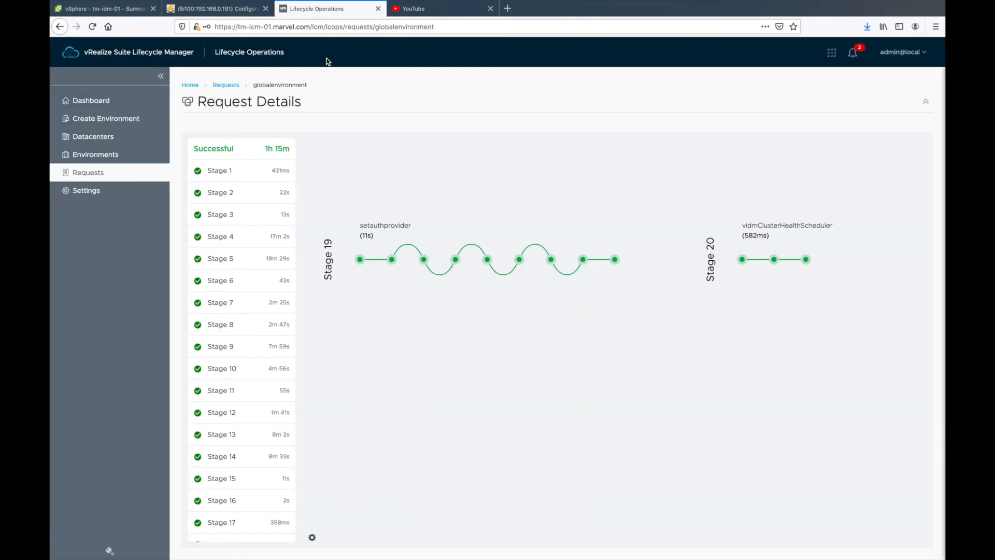
pyautogui.scroll(-5, 413, 320)
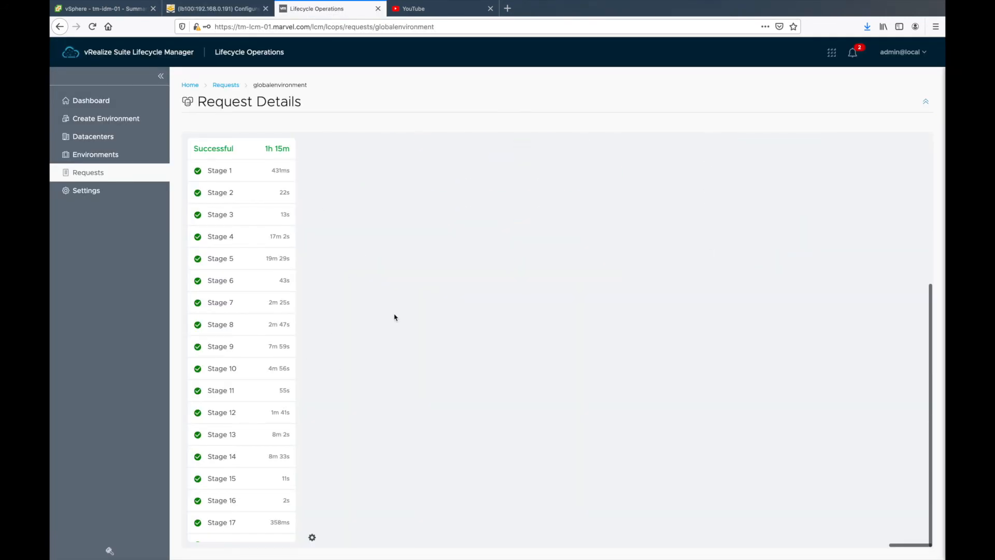
pyautogui.scroll(5, 392, 319)
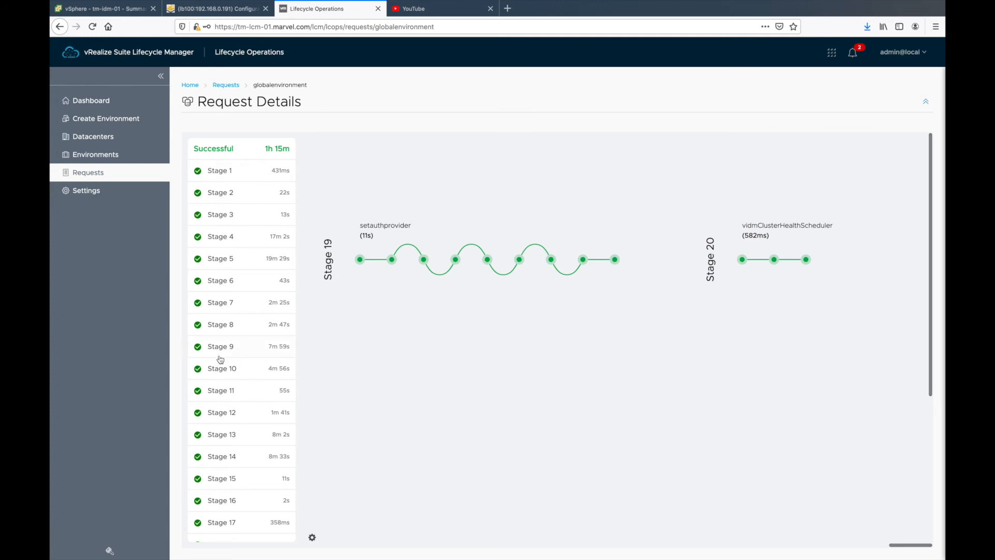
pyautogui.scroll(-3, 220, 358)
pyautogui.scroll(3, 220, 359)
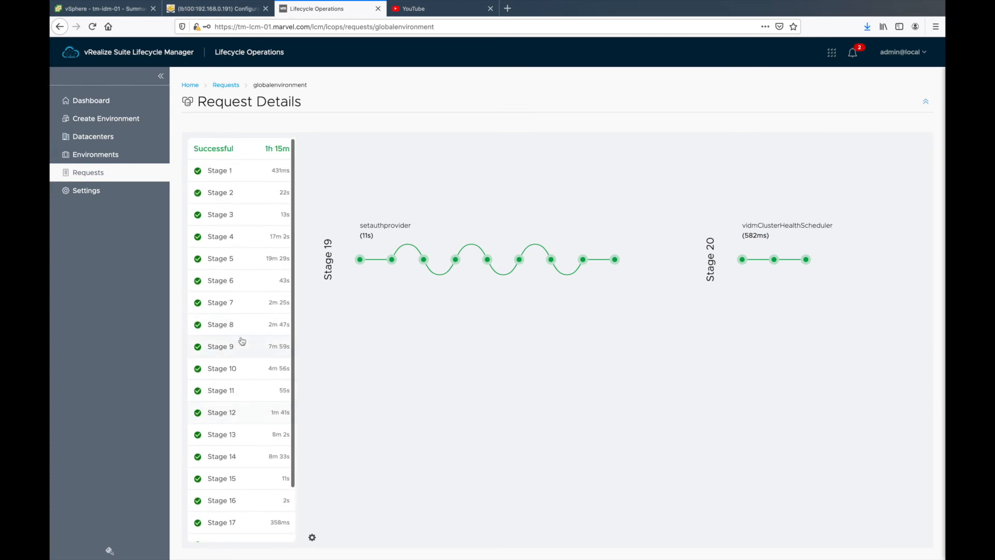
pyautogui.click(120, 101)
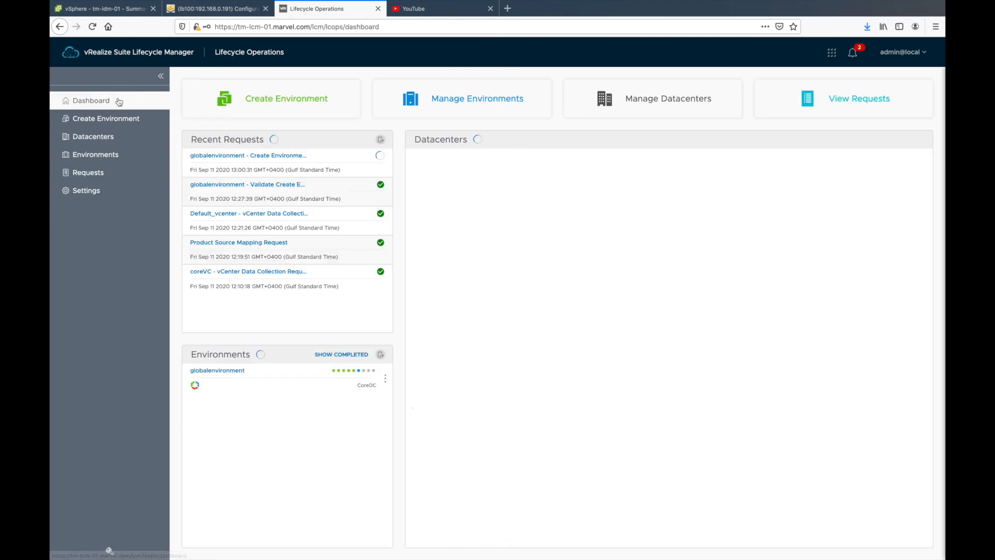
pyautogui.click(120, 118)
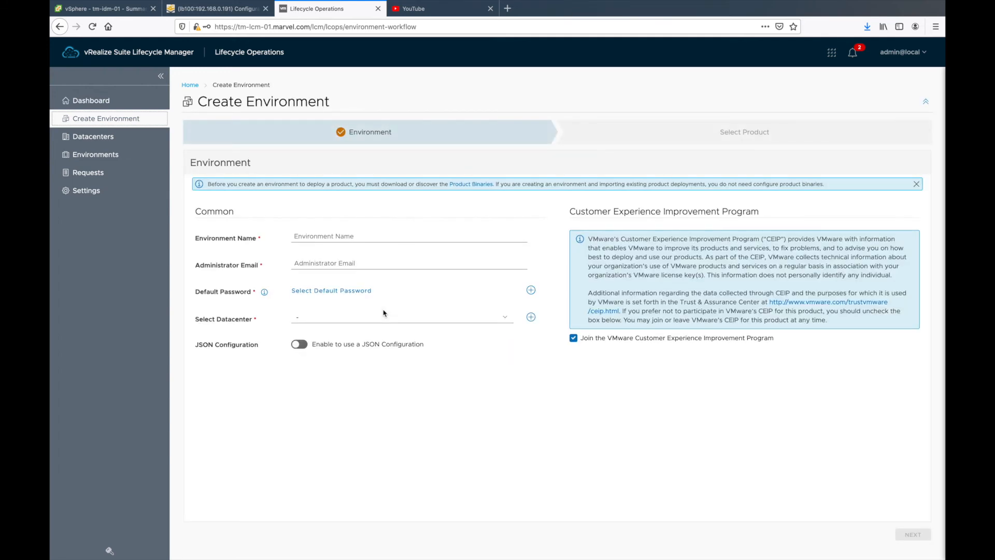
# Step: Name the environment 'vra', enter the admin e-mail, use installervCenter password and CoreDC, and decline CEIP
pyautogui.click(346, 236)
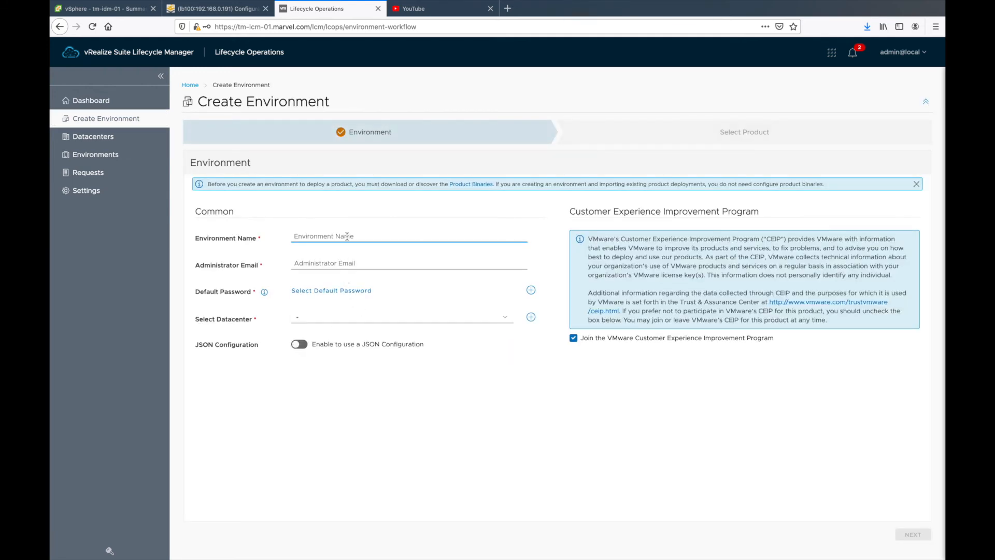
pyautogui.write('vra')
pyautogui.click(353, 265)
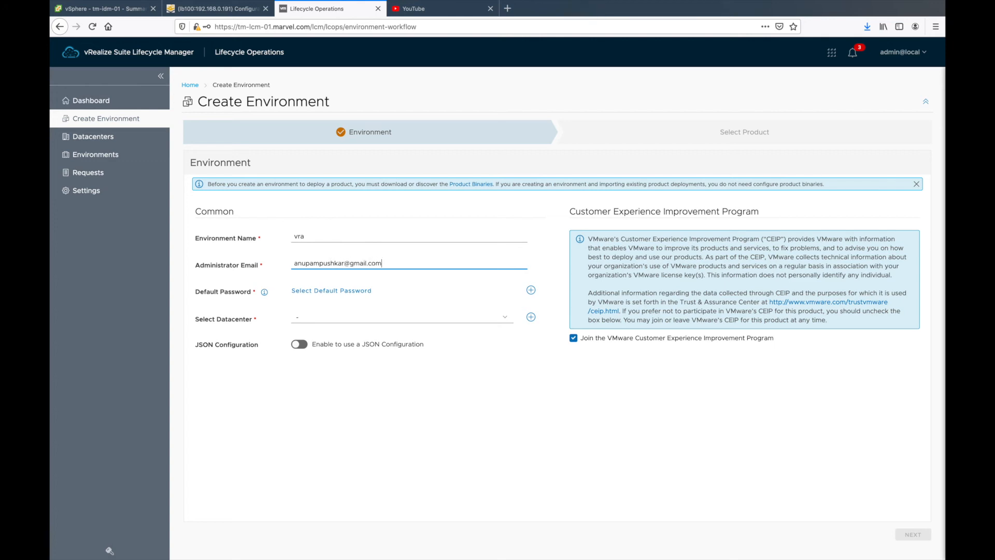
pyautogui.click(325, 294)
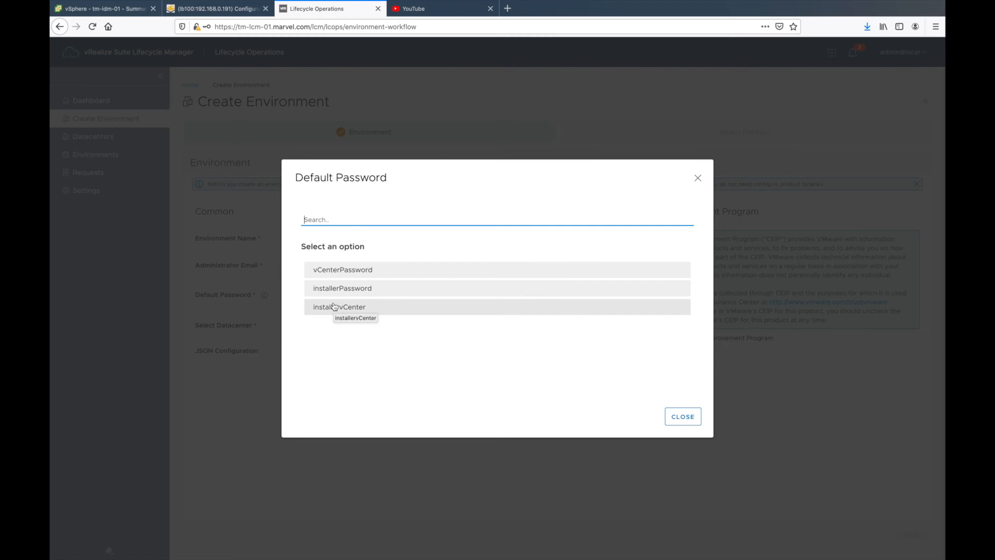
pyautogui.click(334, 306)
pyautogui.click(327, 316)
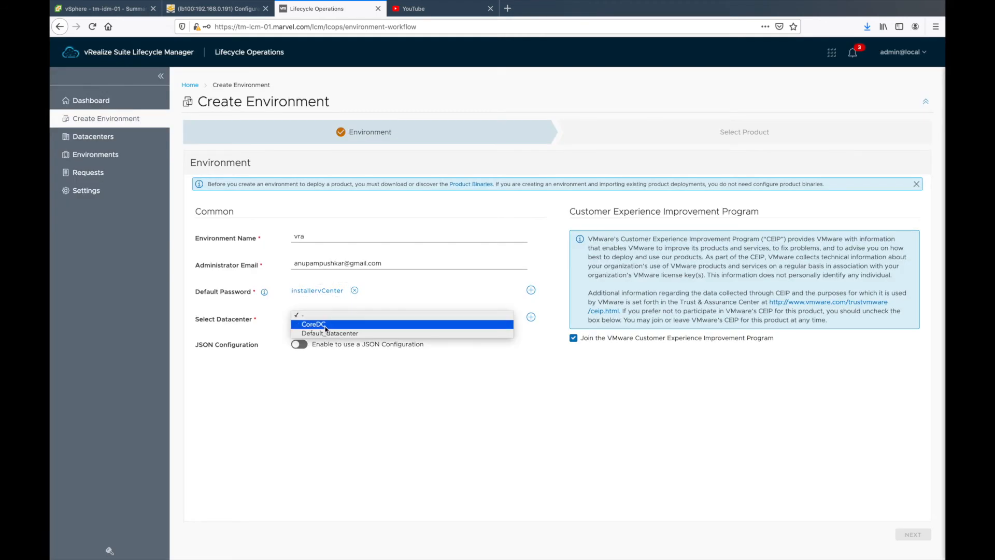
pyautogui.click(325, 325)
pyautogui.click(574, 338)
pyautogui.click(913, 535)
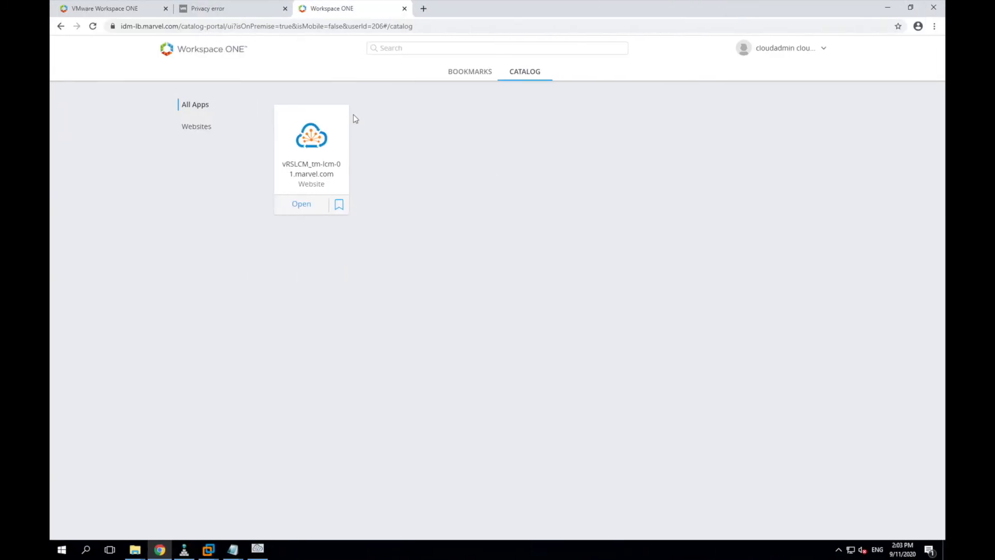
# Step: Open the Identity Manager administration console from the user account menu
pyautogui.click(804, 49)
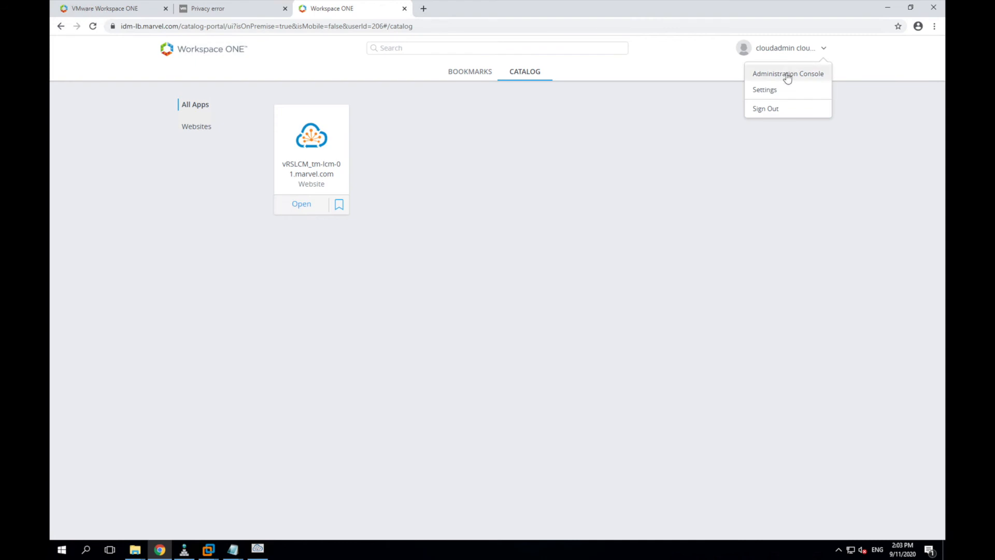
pyautogui.click(788, 76)
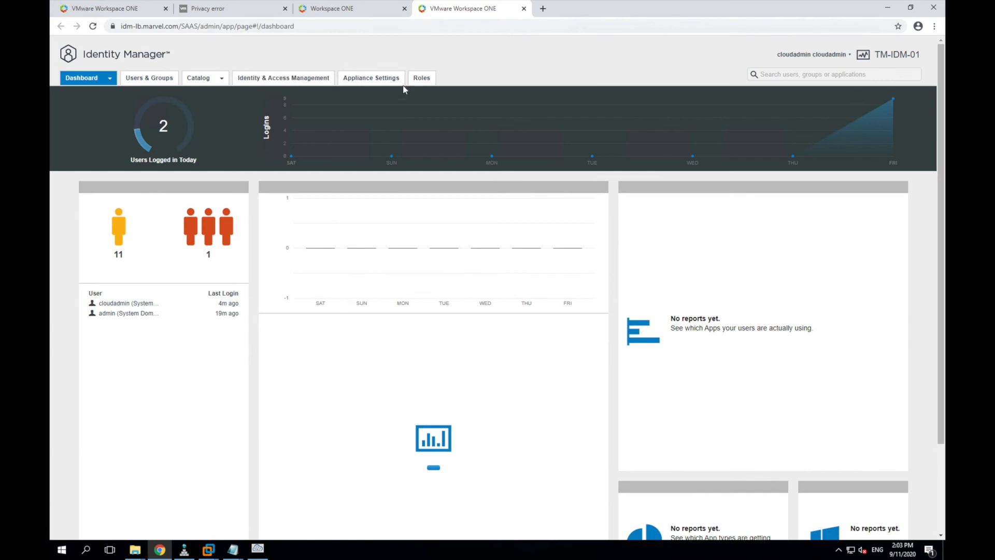
# Step: Open tm-idm-03's virtual appliance configuration via Appliance Settings > Manage Configuration
pyautogui.click(372, 80)
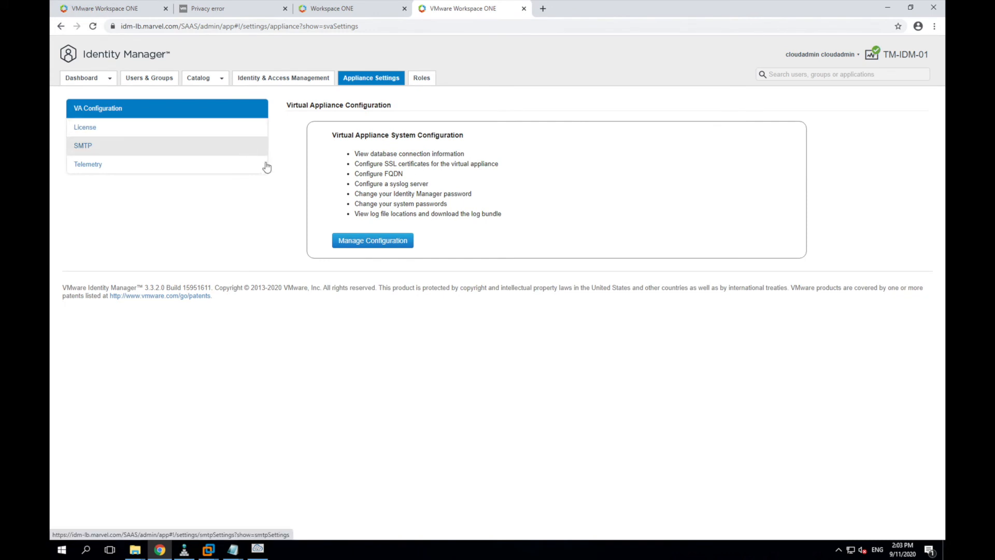
pyautogui.click(346, 242)
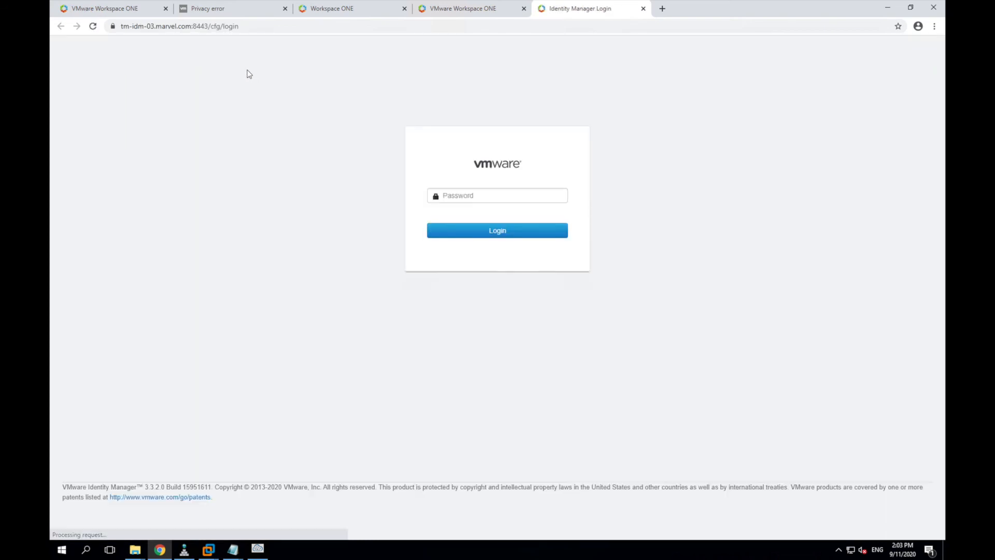
# Step: Sign in to the tm-idm-03 appliance configuration with the admin password, declining to save it
pyautogui.click(463, 198)
pyautogui.write('•••••••••')
pyautogui.press('Return')
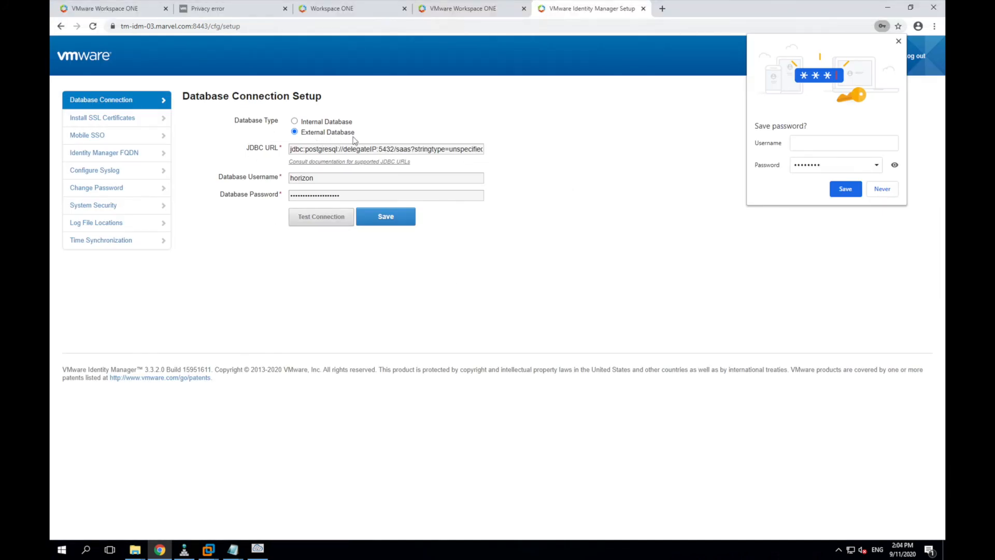
pyautogui.click(899, 42)
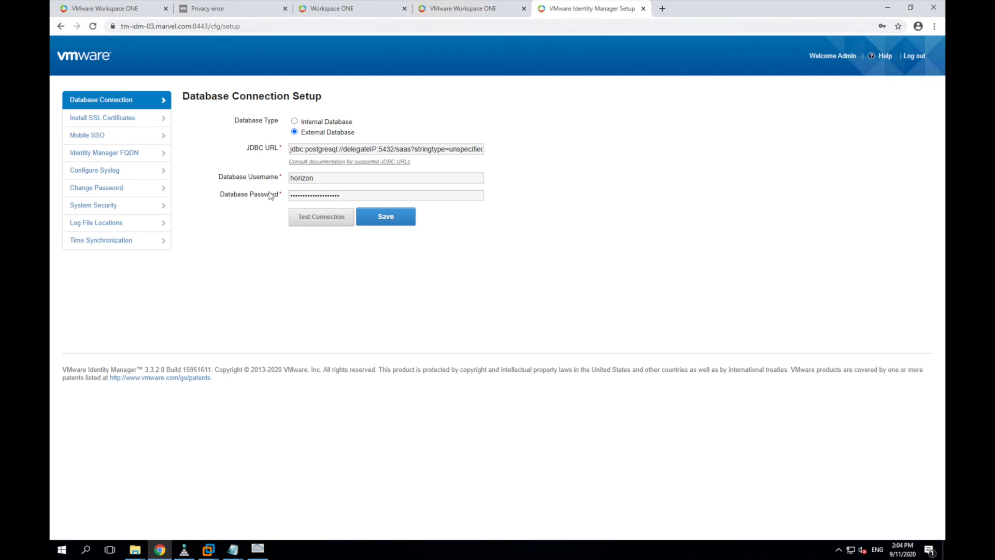
# Step: Review the SSL, FQDN, syslog, password, security, log and time sync pages, then close the tab
pyautogui.click(132, 118)
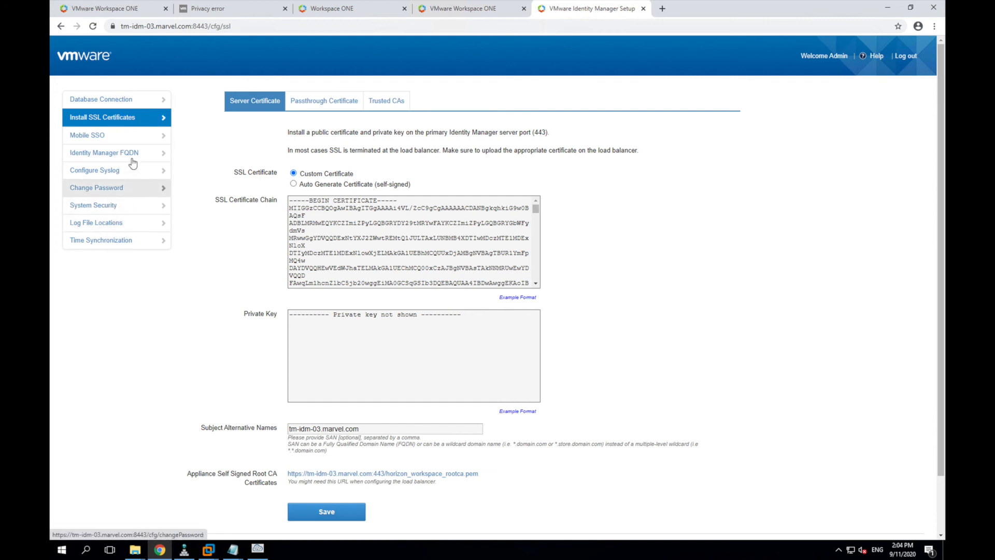
pyautogui.scroll(-2, 222, 307)
pyautogui.scroll(2, 223, 288)
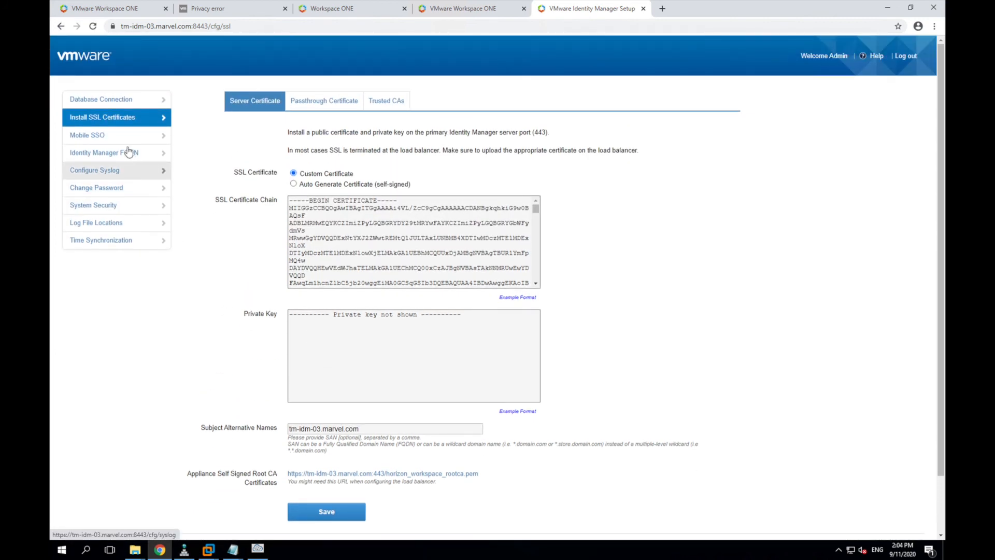
pyautogui.click(126, 162)
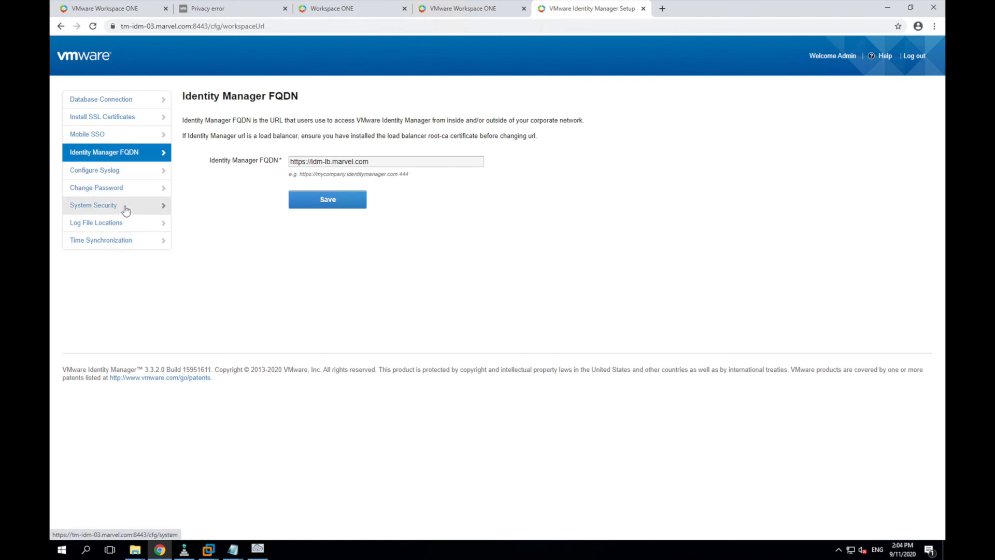
pyautogui.click(133, 171)
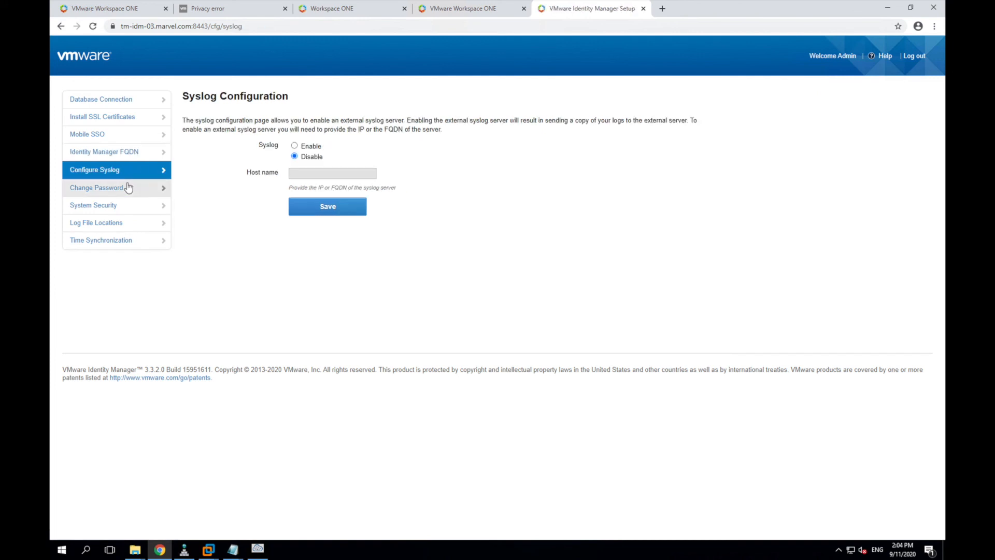
pyautogui.click(127, 187)
pyautogui.click(120, 205)
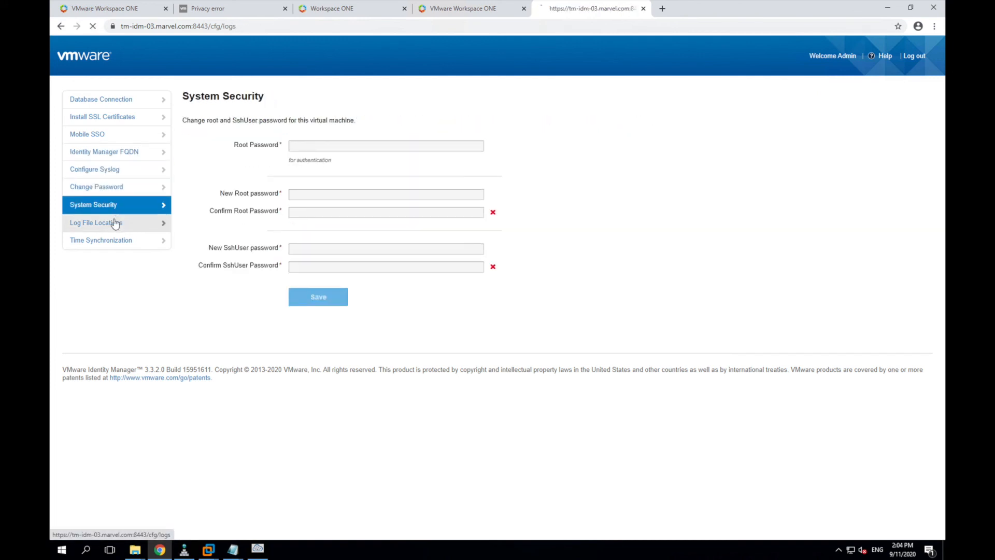
pyautogui.click(115, 222)
pyautogui.click(115, 242)
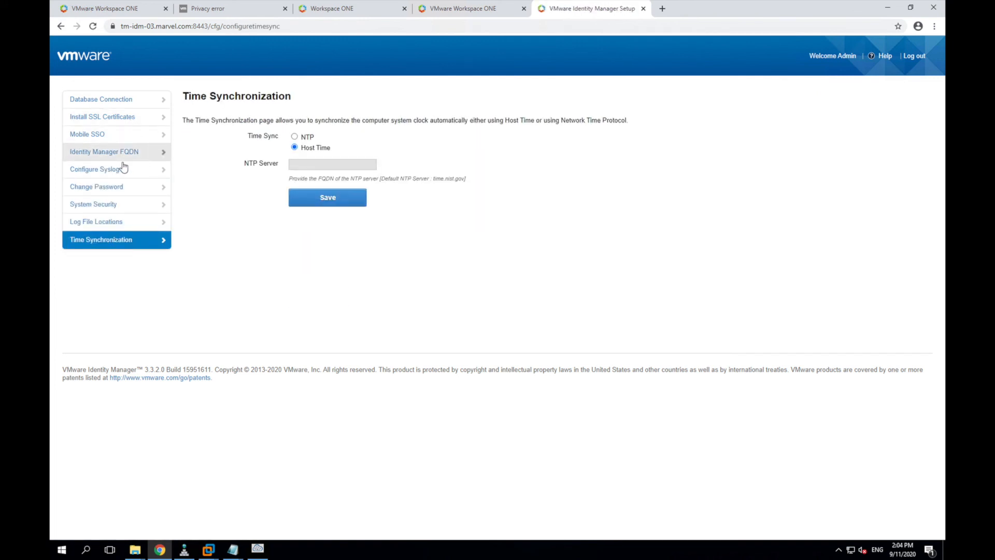
pyautogui.click(112, 101)
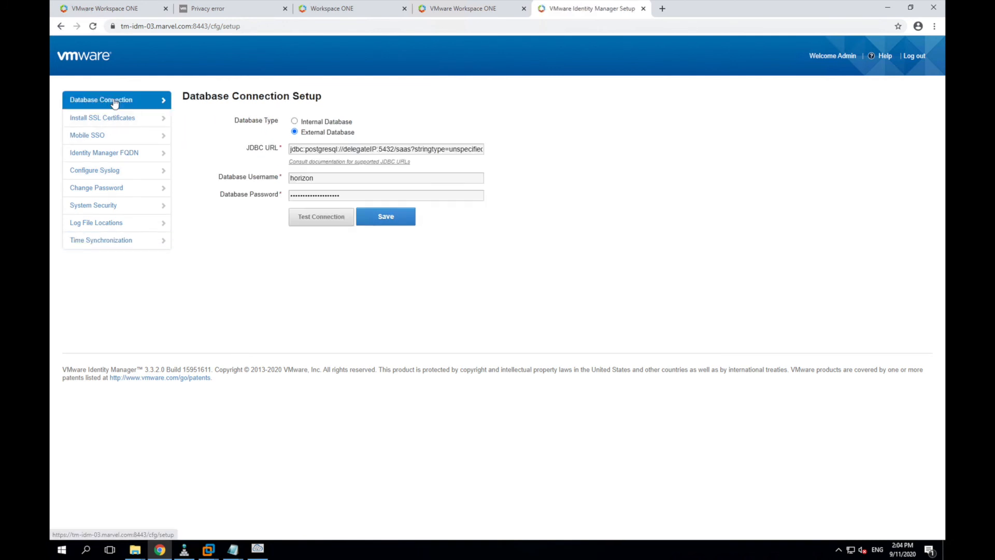
pyautogui.click(643, 8)
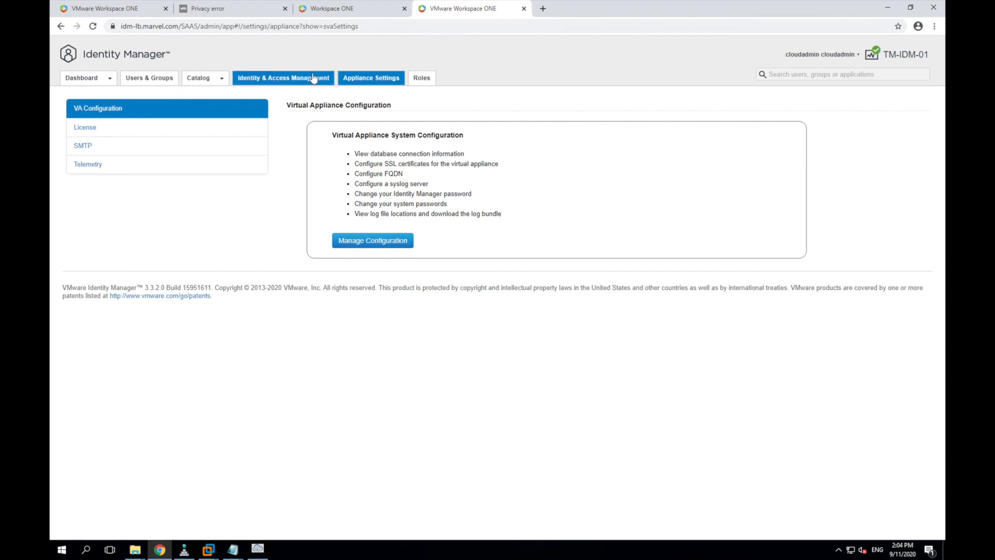
# Step: Look over the License, SMTP and Telemetry settings, then return to VA Configuration
pyautogui.click(199, 130)
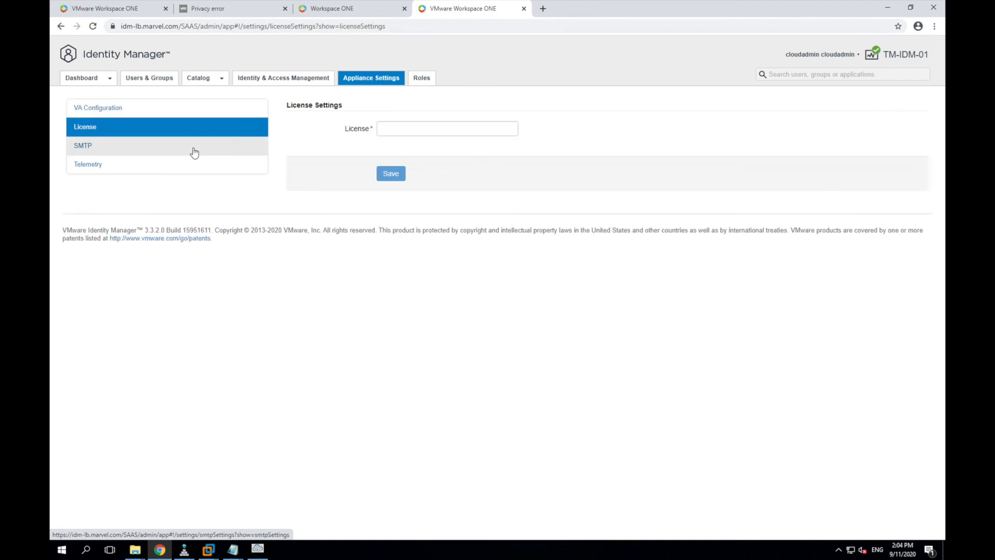
pyautogui.click(193, 149)
pyautogui.click(187, 172)
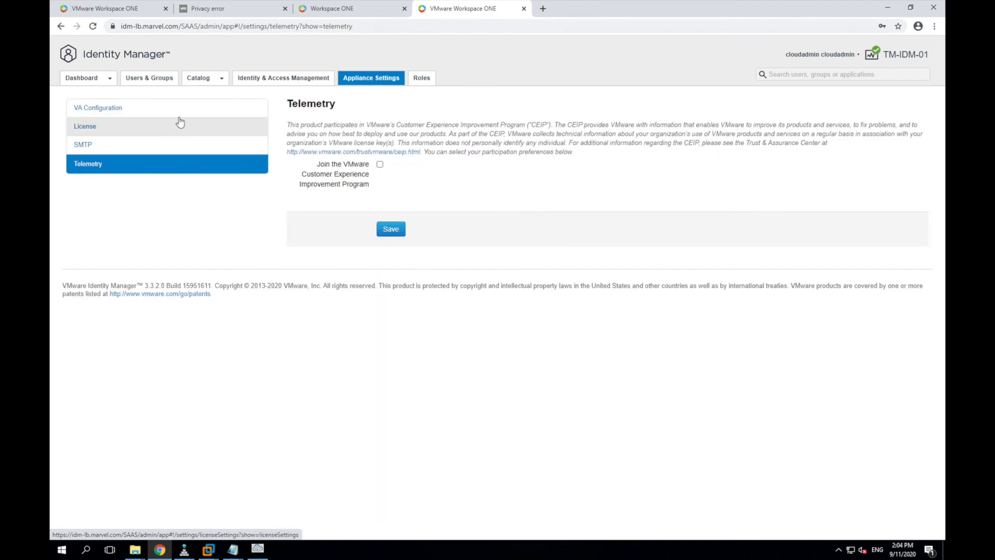
pyautogui.click(186, 108)
# Step: Check the admin Roles list after a reload, glancing at the Workspace ONE catalog tab
pyautogui.click(422, 78)
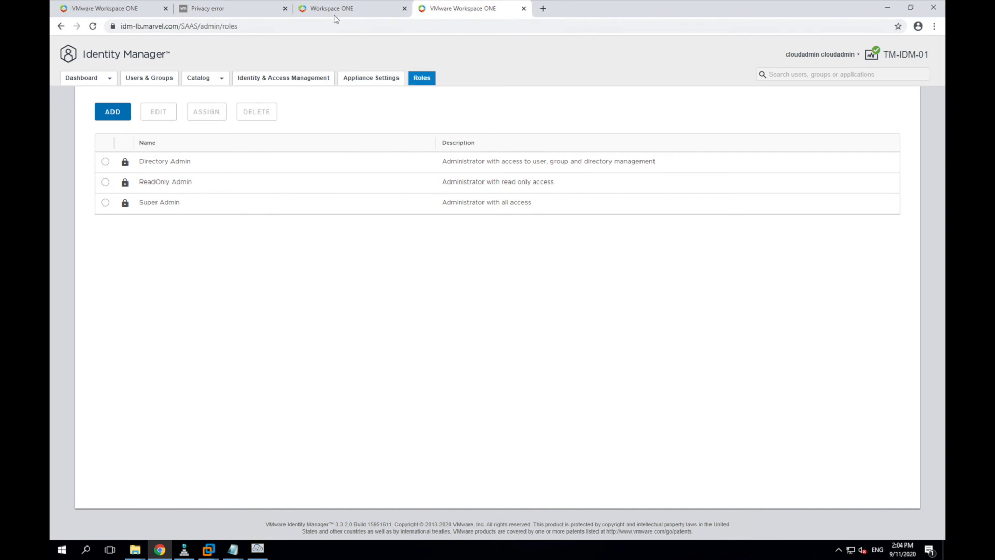
pyautogui.click(93, 26)
pyautogui.click(366, 13)
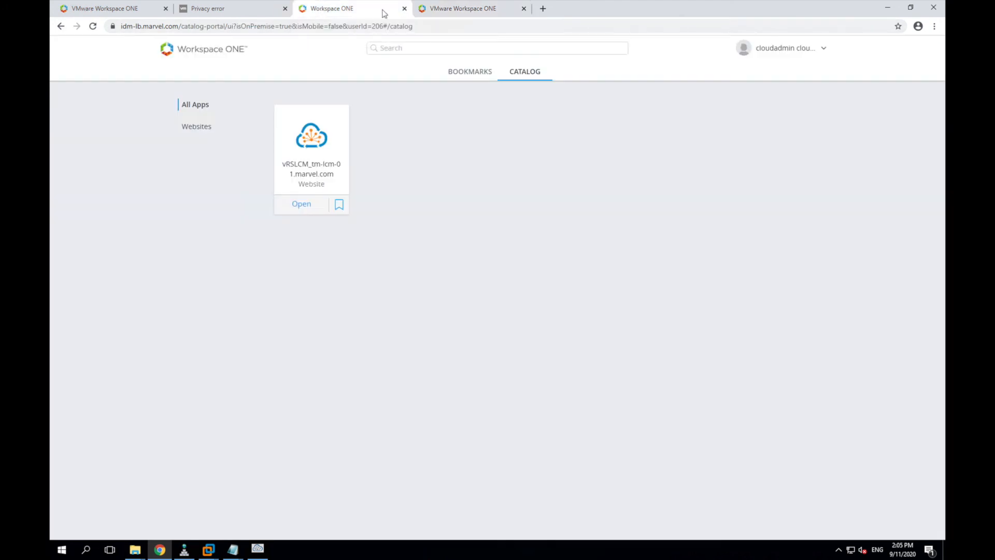
pyautogui.click(434, 13)
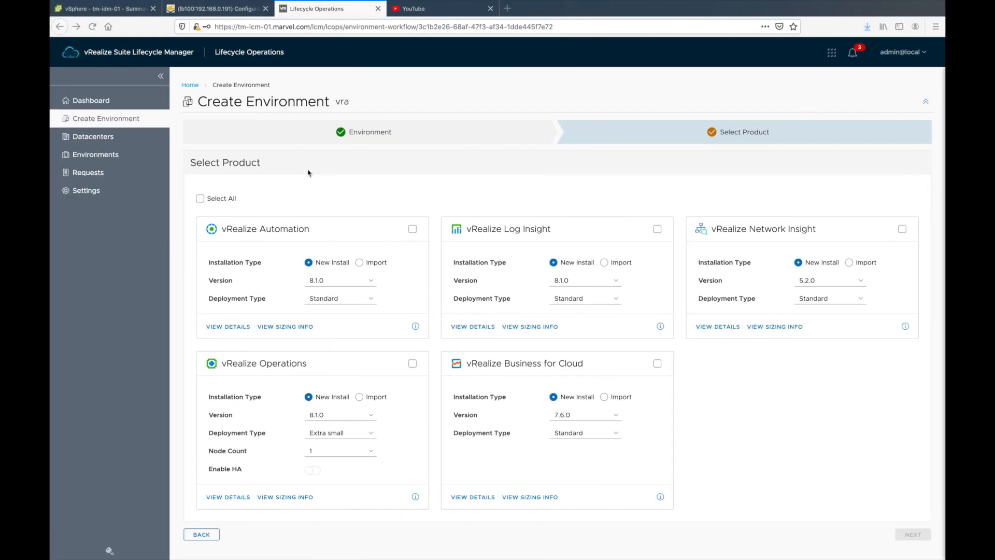
# Step: Power off the tm-idm-01 virtual machine in vSphere Client and confirm the shutdown
pyautogui.click(113, 10)
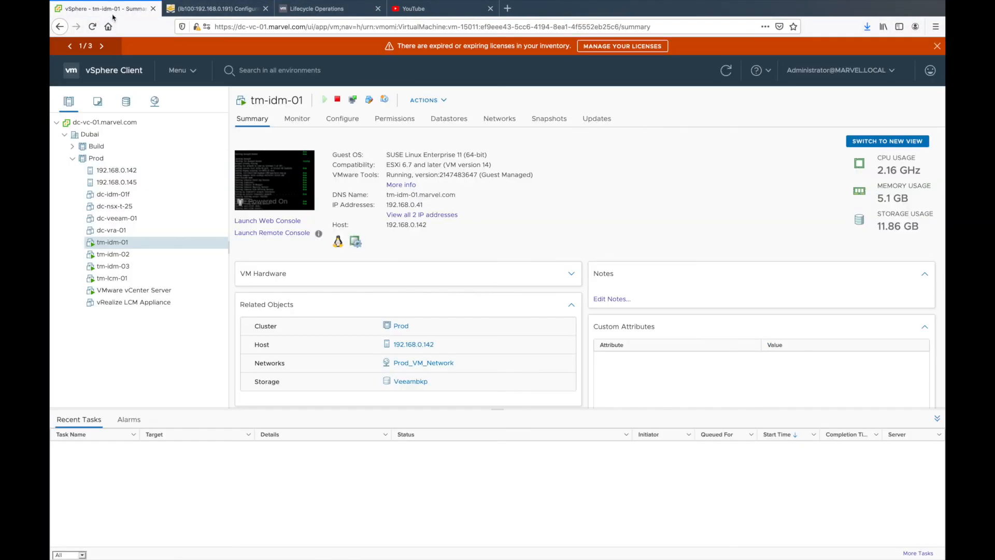
pyautogui.rightClick(127, 243)
pyautogui.moveTo(156, 224)
pyautogui.click(270, 245)
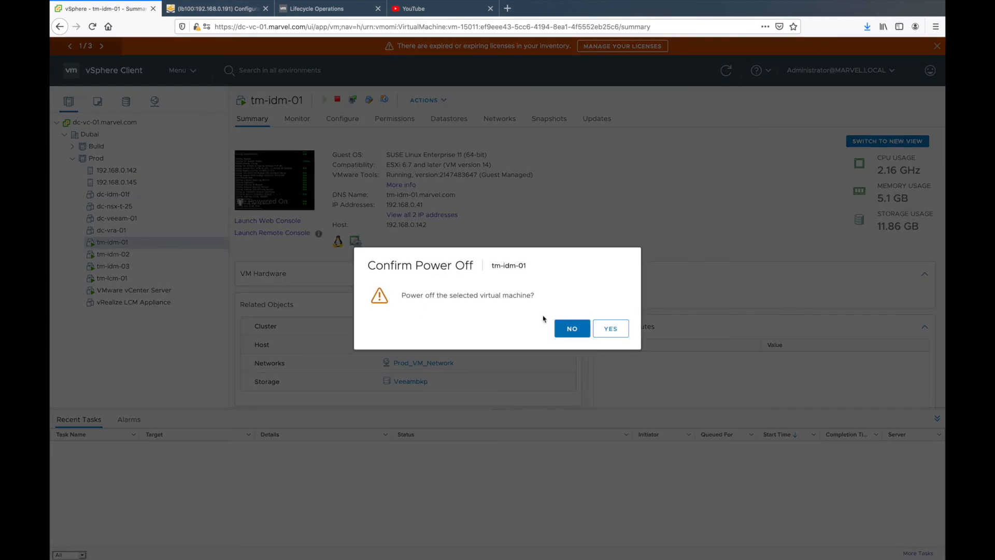
pyautogui.click(611, 332)
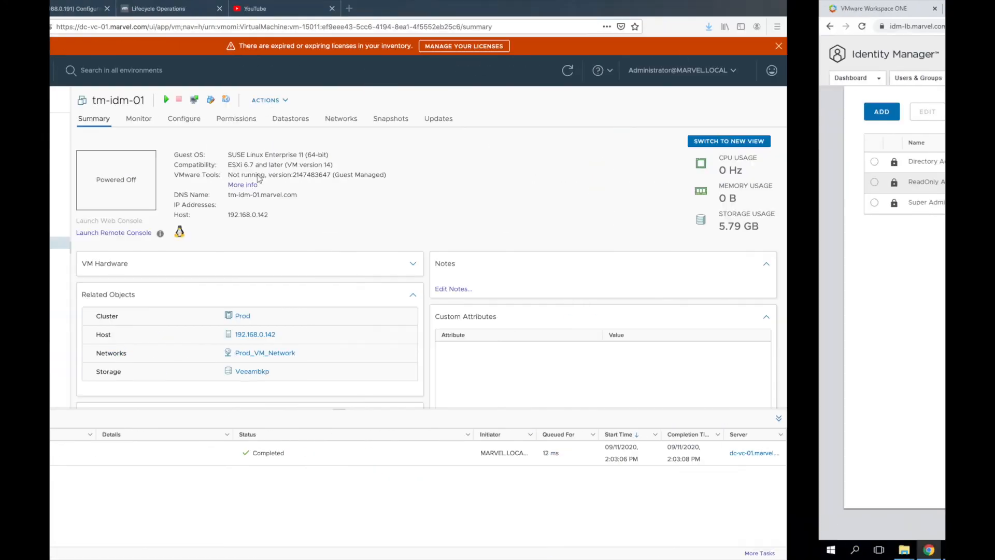
pyautogui.click(220, 8)
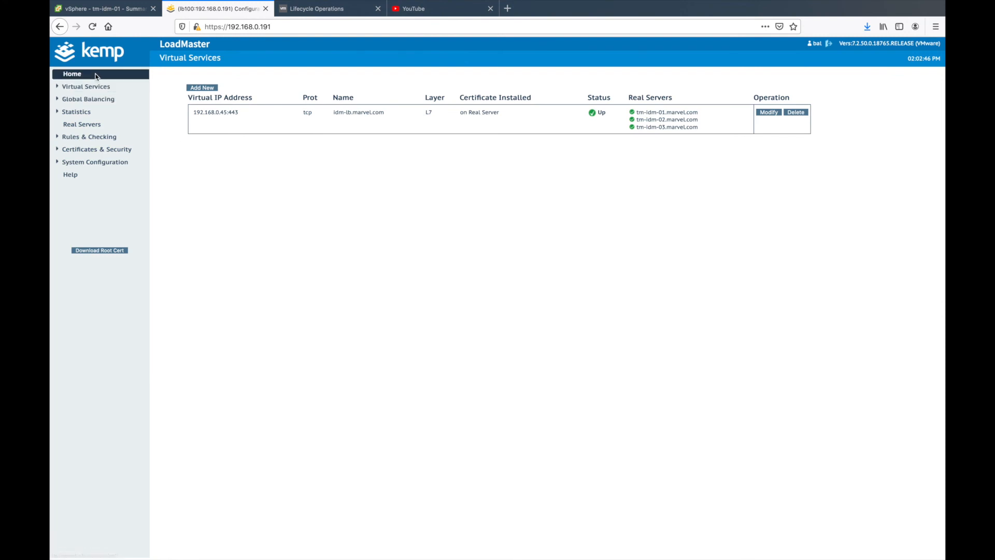
# Step: Open the LoadMaster home status and virtual service details, dismissing the license expiry notice
pyautogui.click(71, 78)
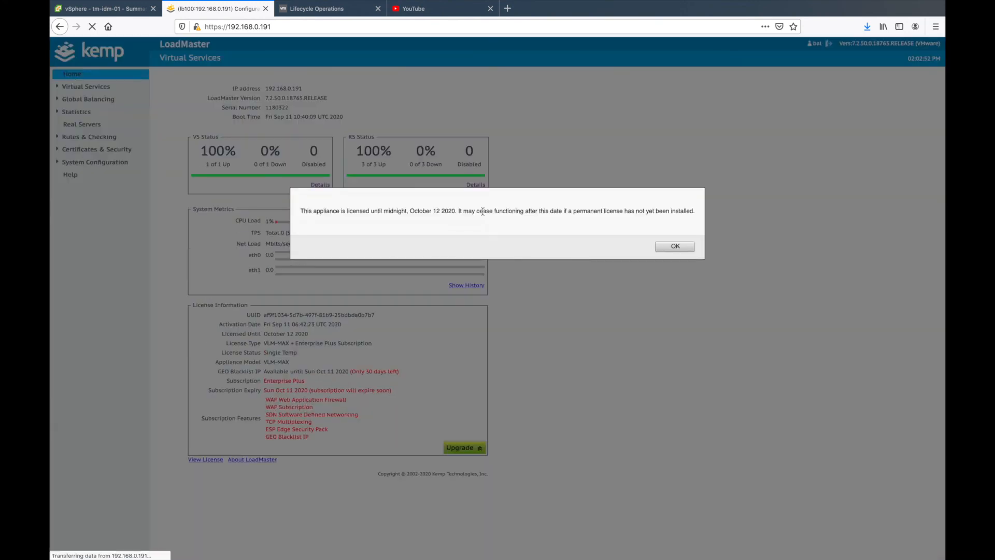
pyautogui.click(667, 246)
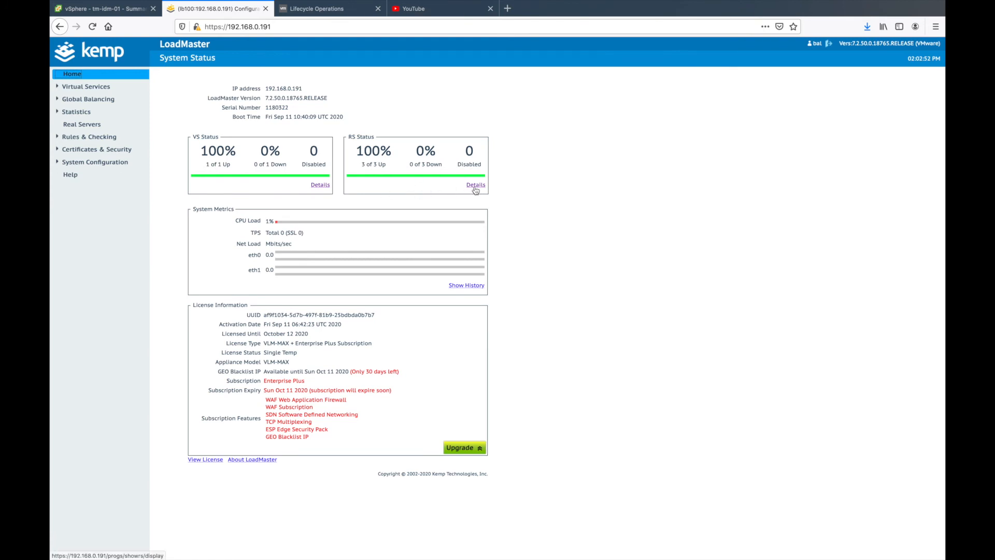
pyautogui.click(326, 187)
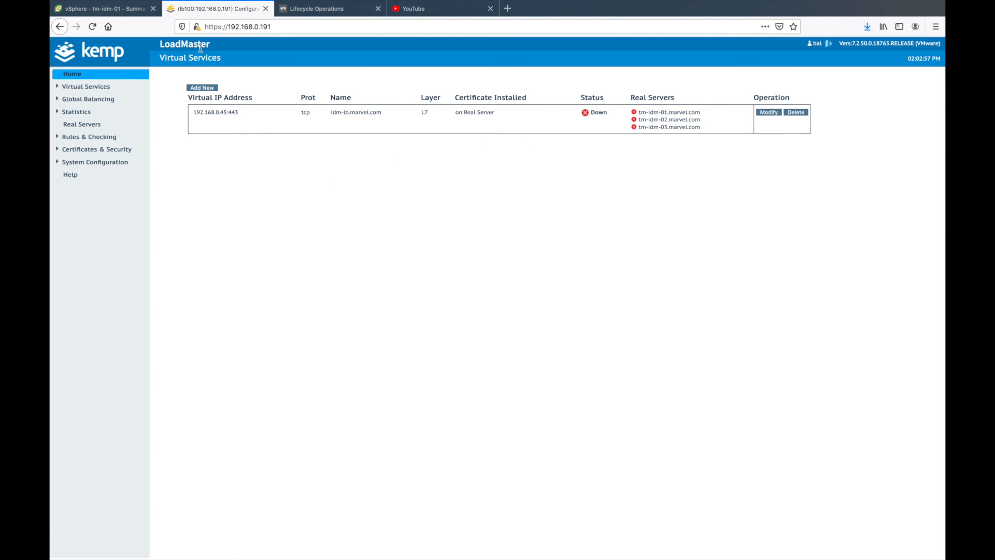
pyautogui.click(92, 27)
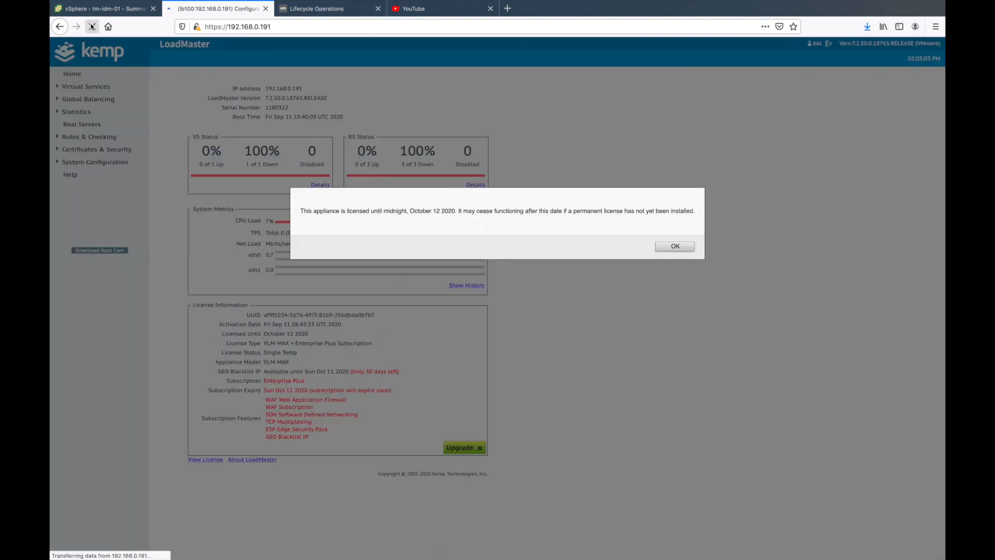
pyautogui.click(669, 246)
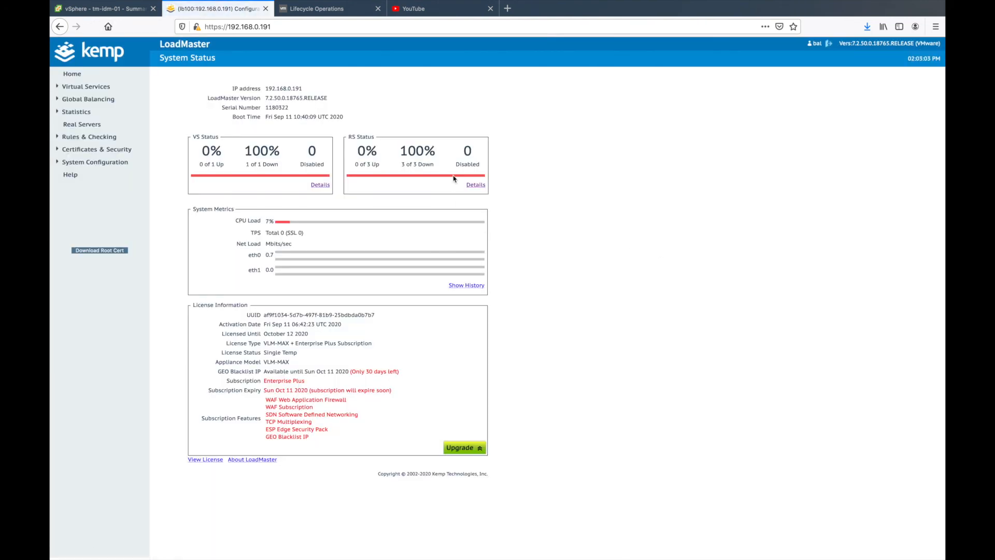
# Step: Refresh System Status repeatedly and recheck the virtual service details until the health change shows
pyautogui.click(92, 27)
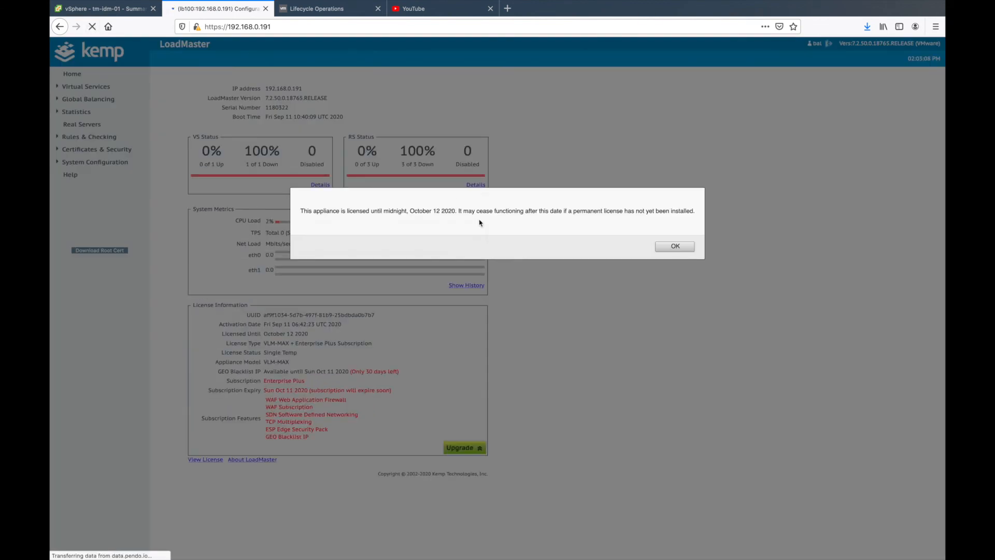
pyautogui.click(673, 247)
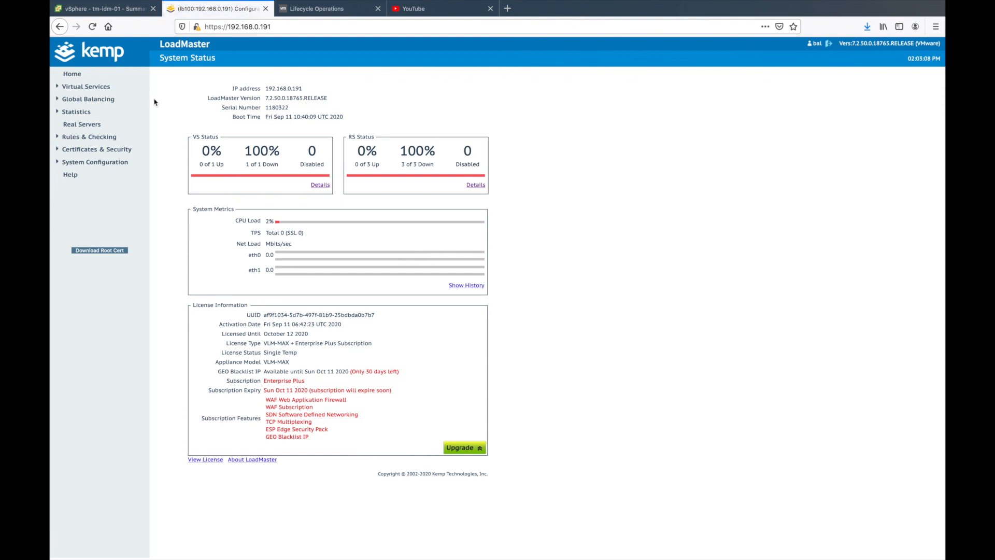
pyautogui.click(93, 27)
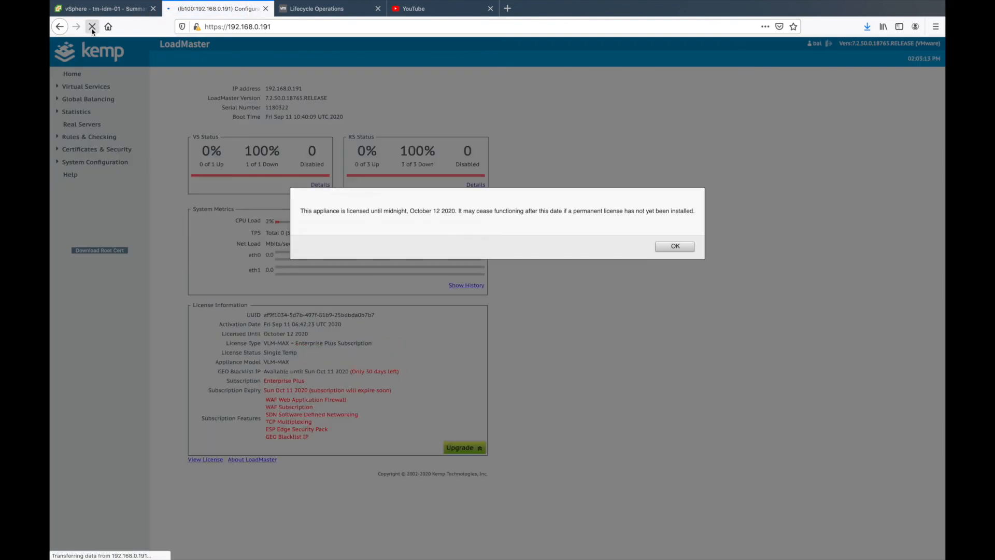
pyautogui.click(675, 247)
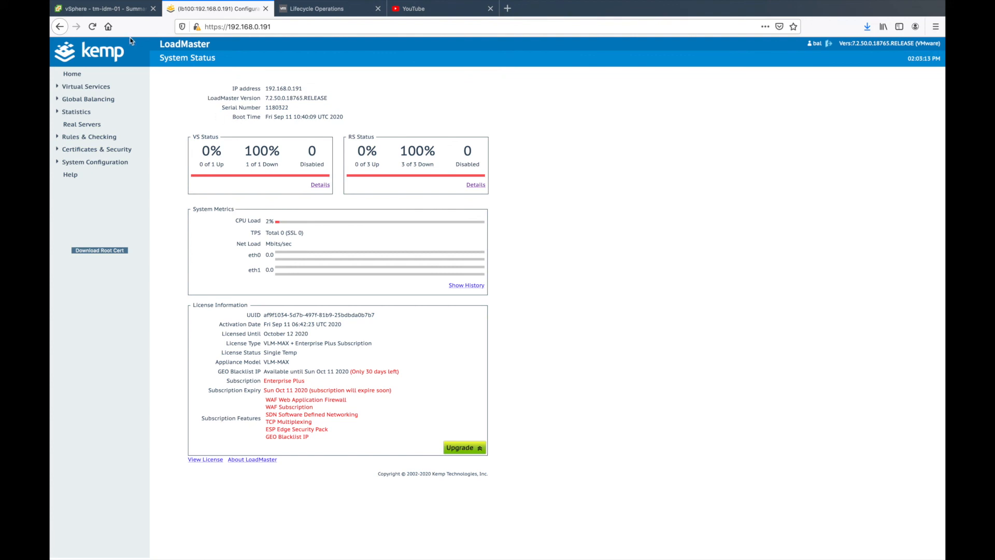
pyautogui.click(93, 30)
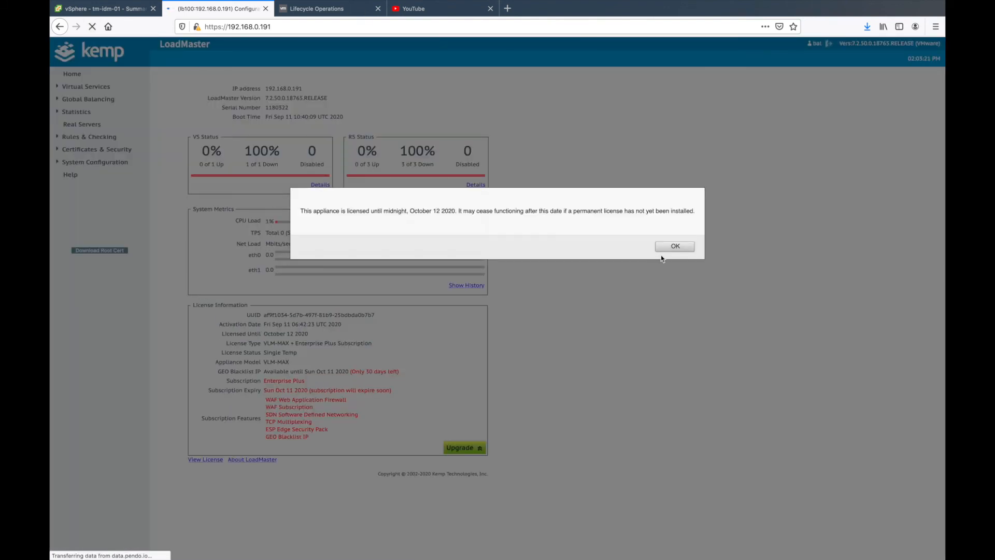
pyautogui.click(671, 247)
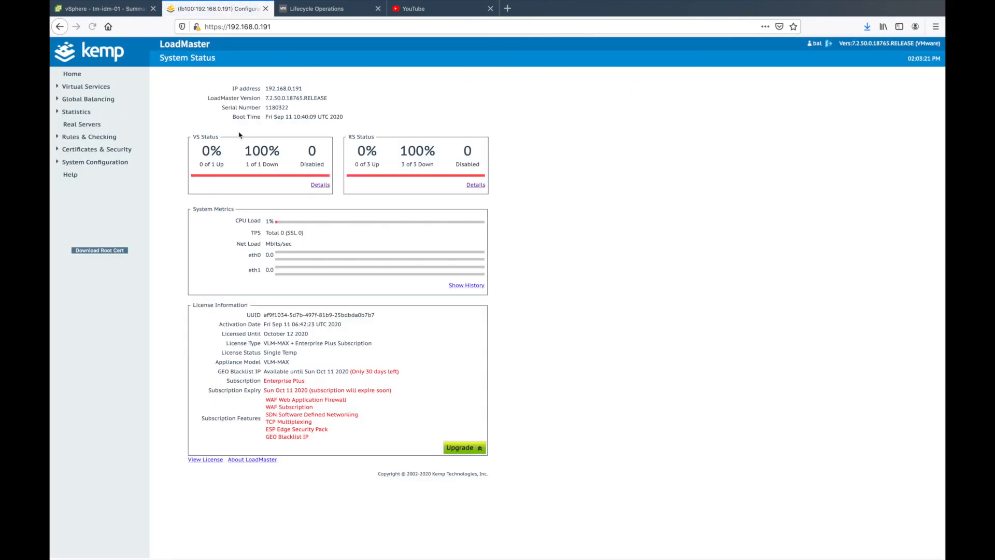
pyautogui.click(321, 187)
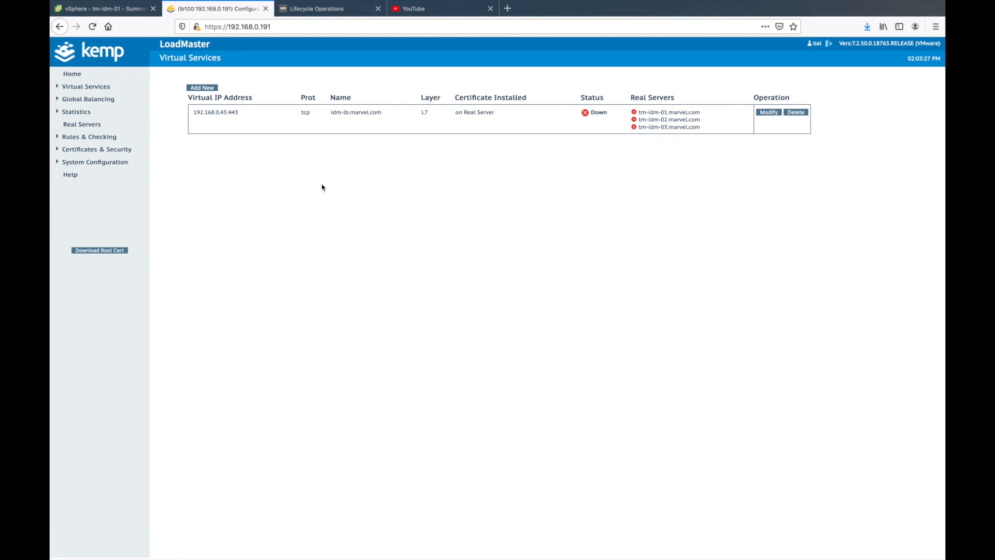
pyautogui.click(74, 27)
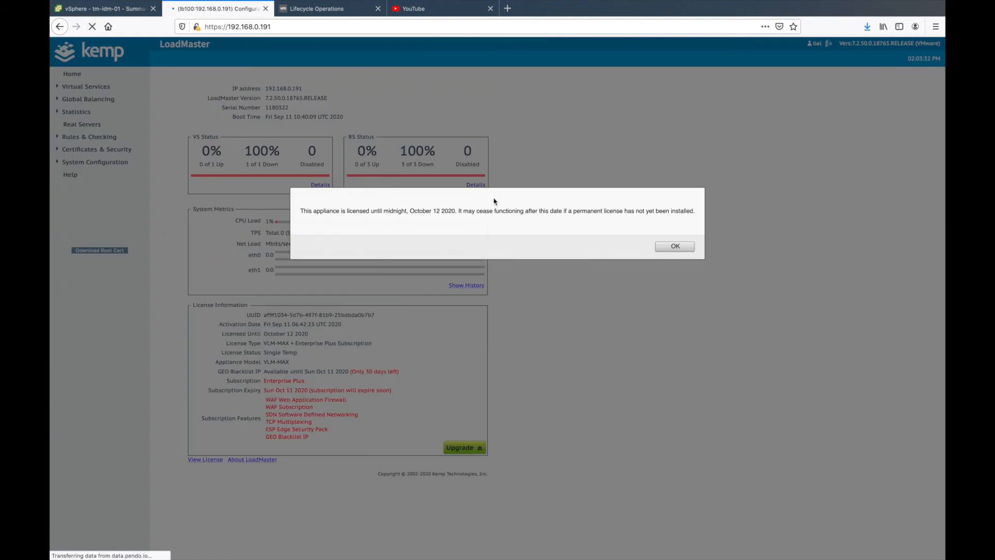
pyautogui.click(676, 246)
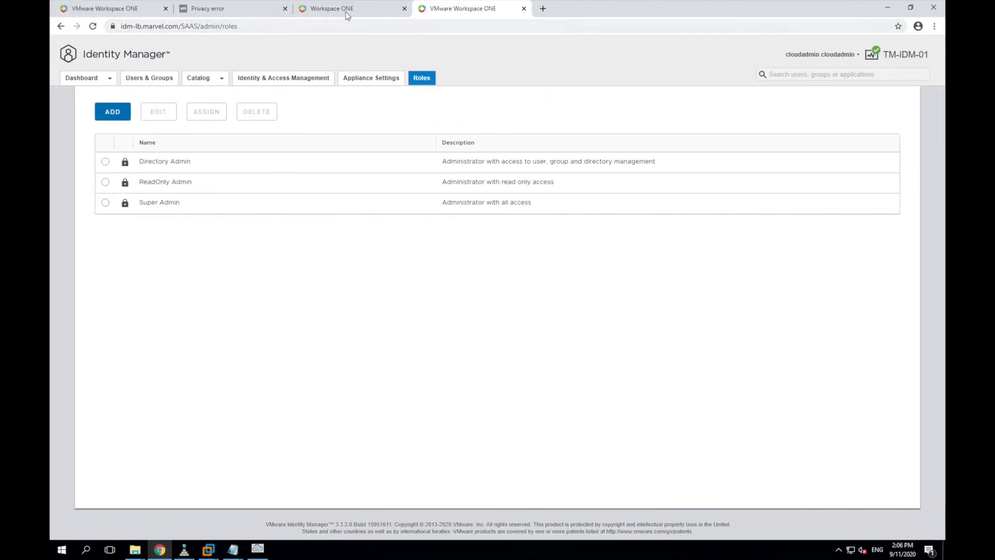
# Step: Reload the Identity Manager roles page and close the privacy-error tab
pyautogui.click(93, 26)
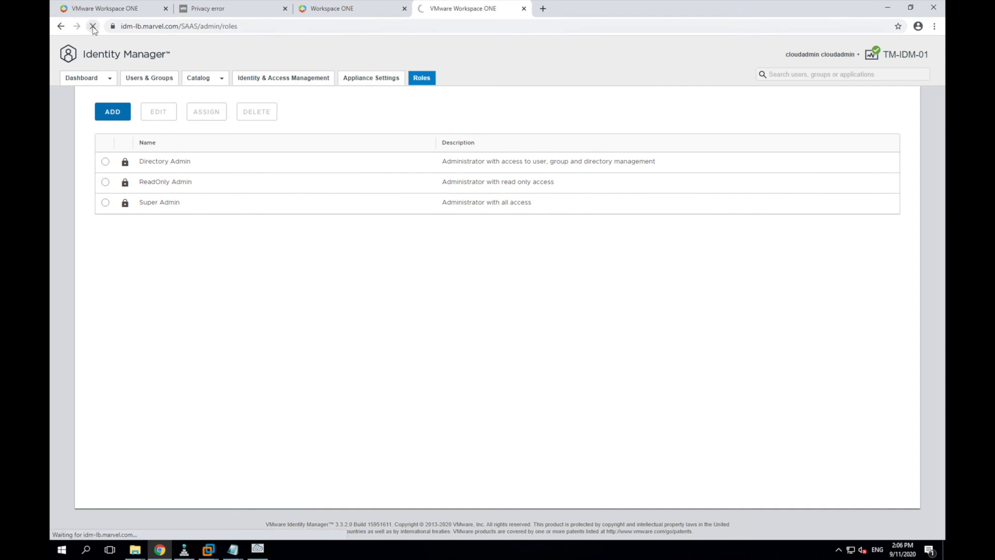
pyautogui.click(344, 10)
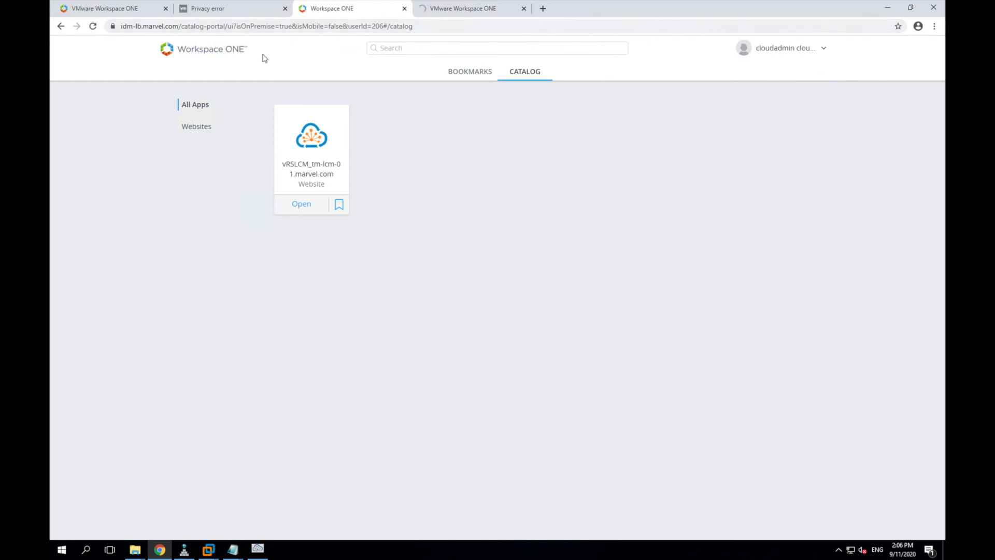
pyautogui.click(264, 15)
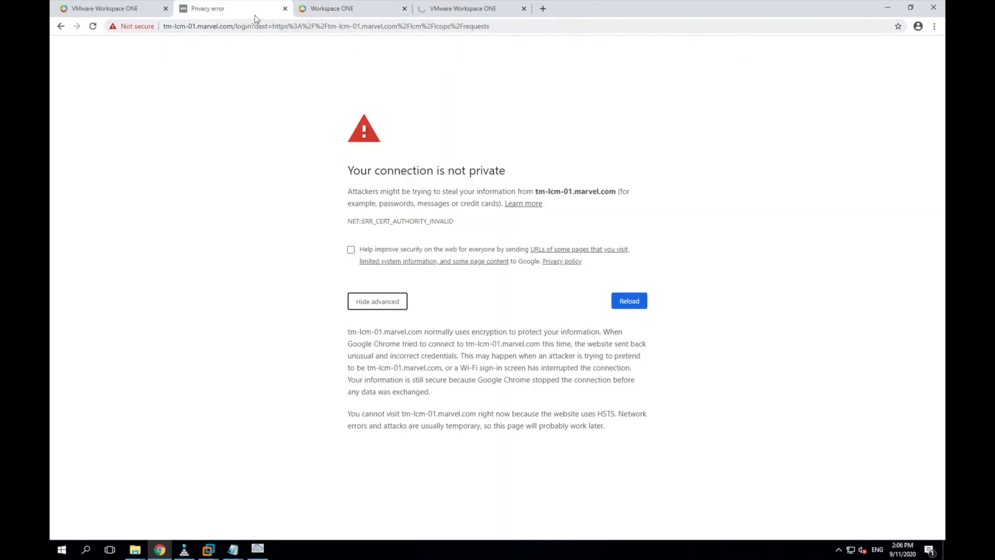
pyautogui.click(284, 9)
# Step: Point the first tab's URL from tm-idm-01 to tm-idm-02, then refresh the LoadMaster status
pyautogui.click(149, 9)
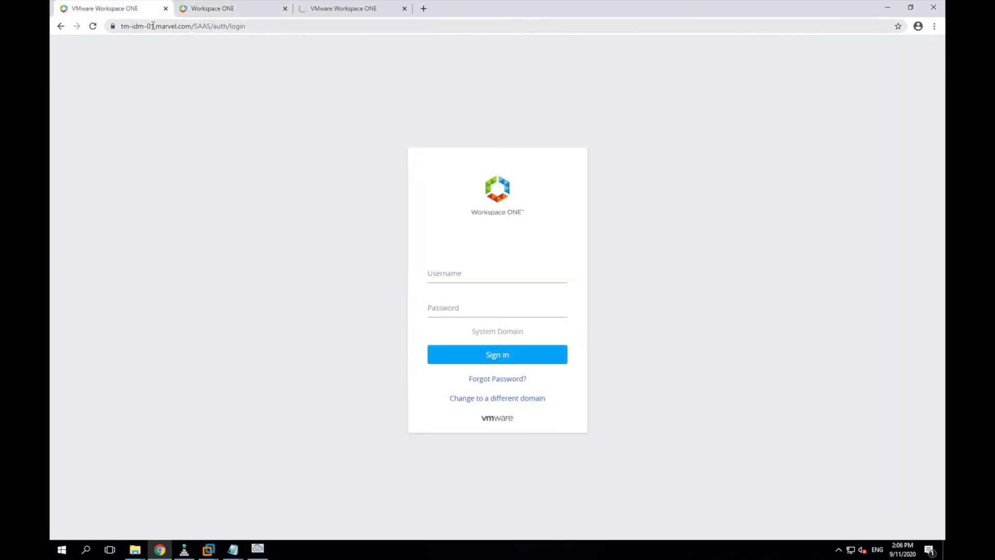
pyautogui.click(154, 26)
pyautogui.click(153, 27)
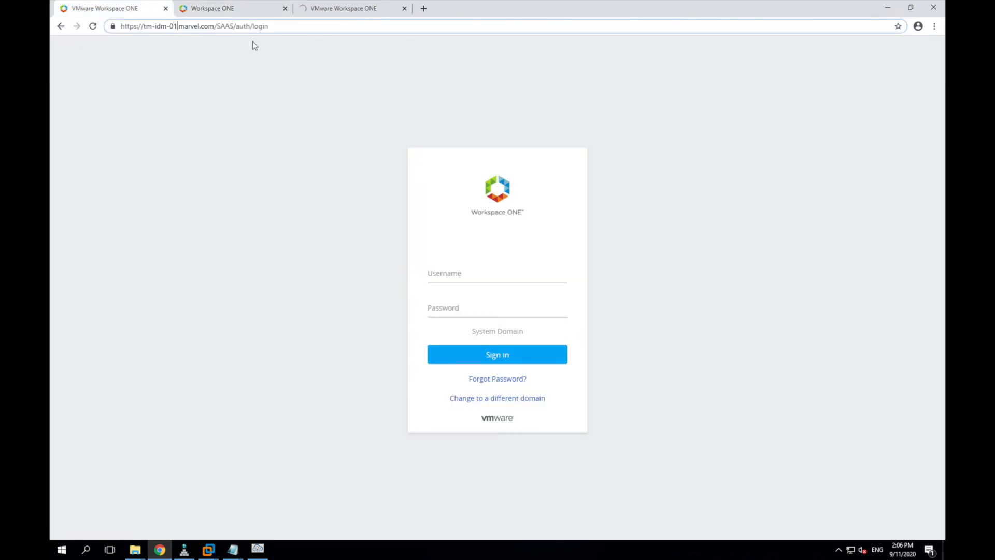
pyautogui.press('BackSpace')
pyautogui.write('2')
pyautogui.press('Return')
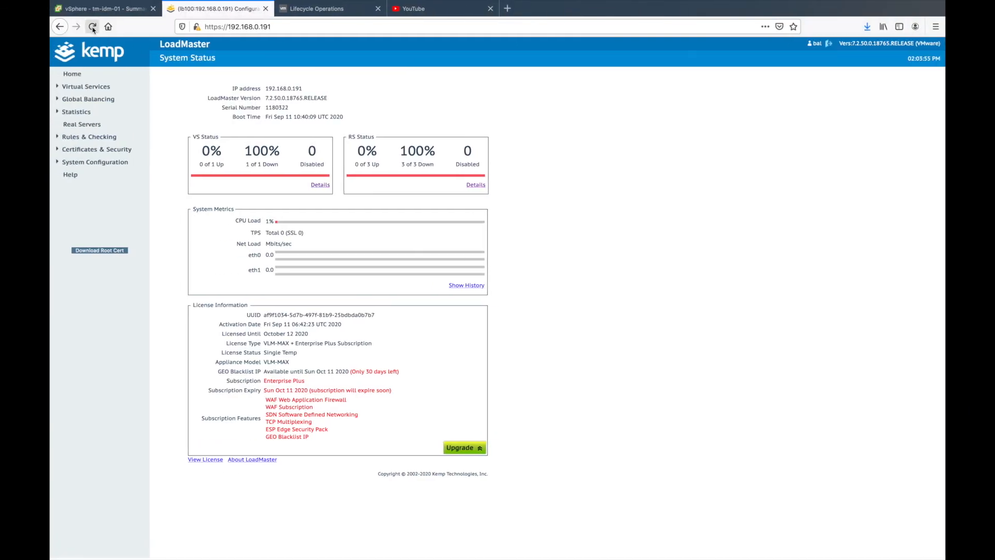
pyautogui.click(92, 28)
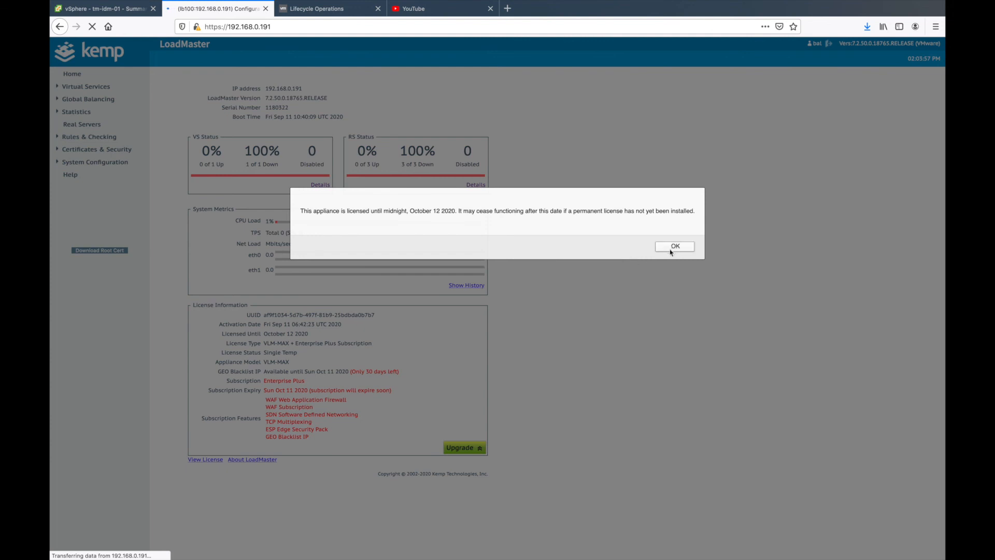
# Step: Dismiss the LoadMaster license notice and check Virtual Services status for idm-lb.marvel.com
pyautogui.click(671, 249)
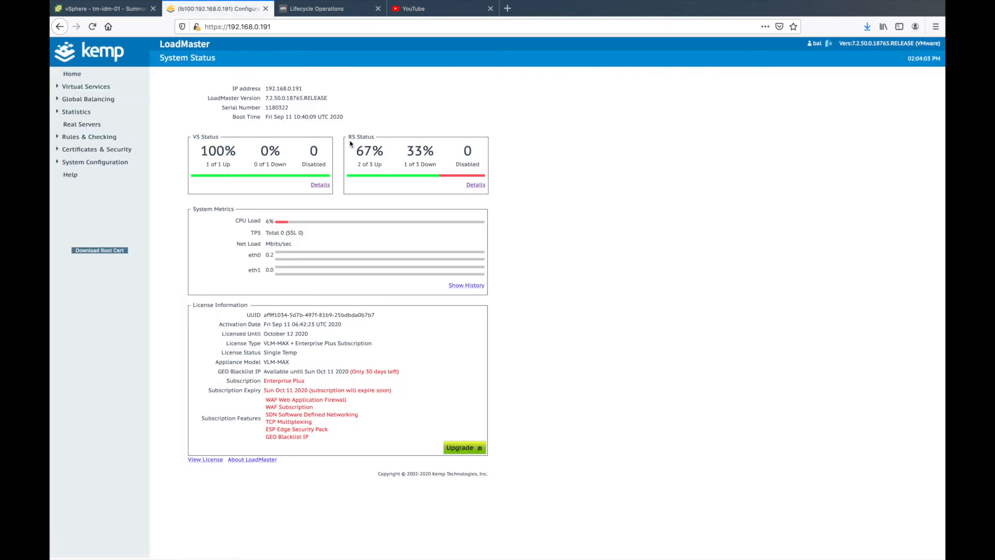
pyautogui.click(321, 186)
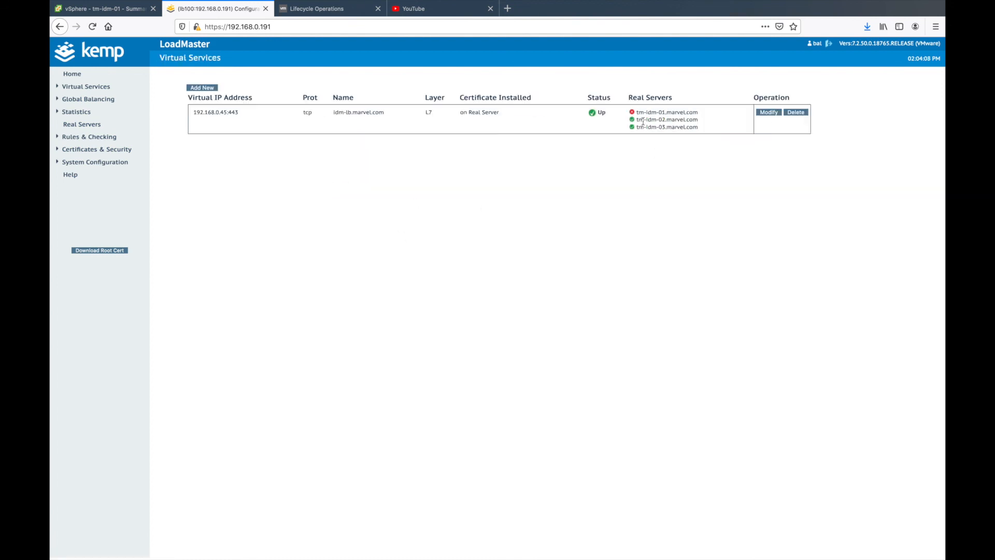
pyautogui.hotkey('ctrl', 'Right')
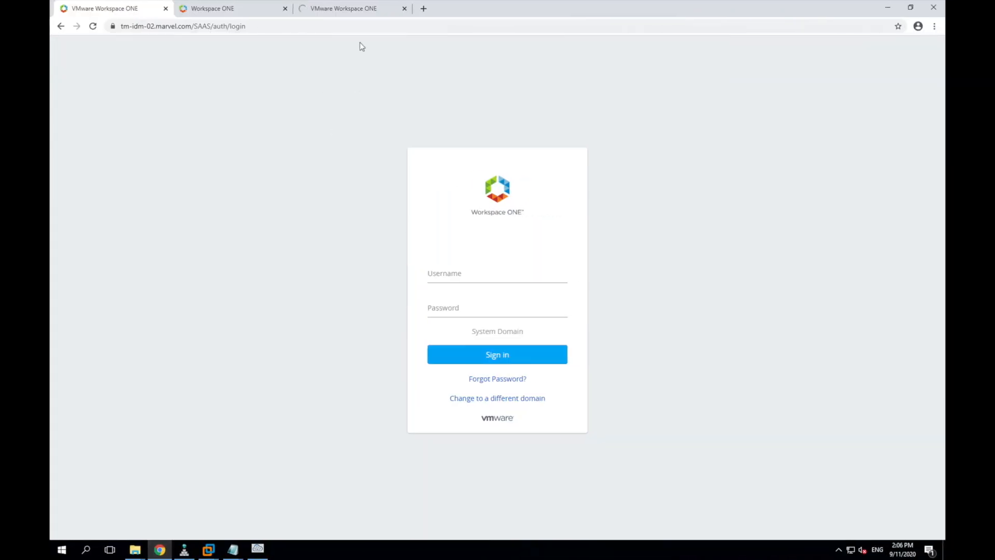
pyautogui.click(358, 11)
pyautogui.click(235, 9)
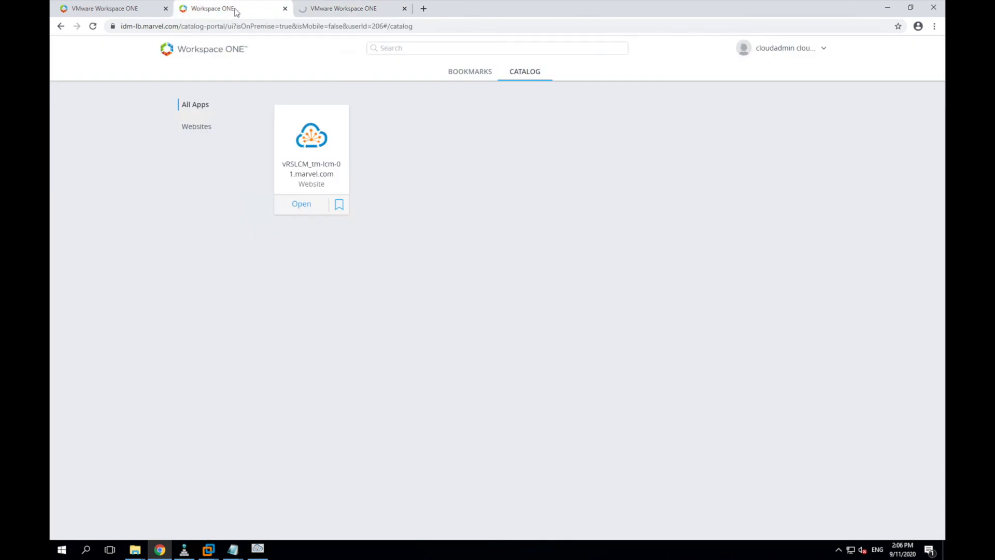
# Step: Load the bare idm-lb.marvel.com address in the Identity Manager roles tab
pyautogui.hotkey('ctrl', 'Tab')
pyautogui.moveTo(184, 24); pyautogui.dragTo(361, 48)
pyautogui.press('BackSpace')
pyautogui.press('Return')
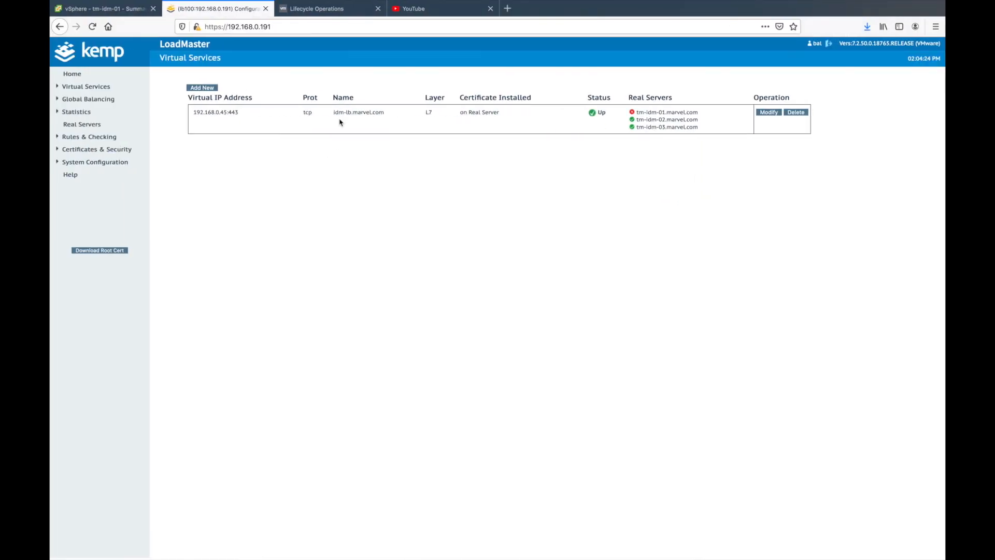
# Step: Reload LoadMaster and confirm idm-lb.marvel.com is Up with tm-idm-01 down
pyautogui.click(93, 27)
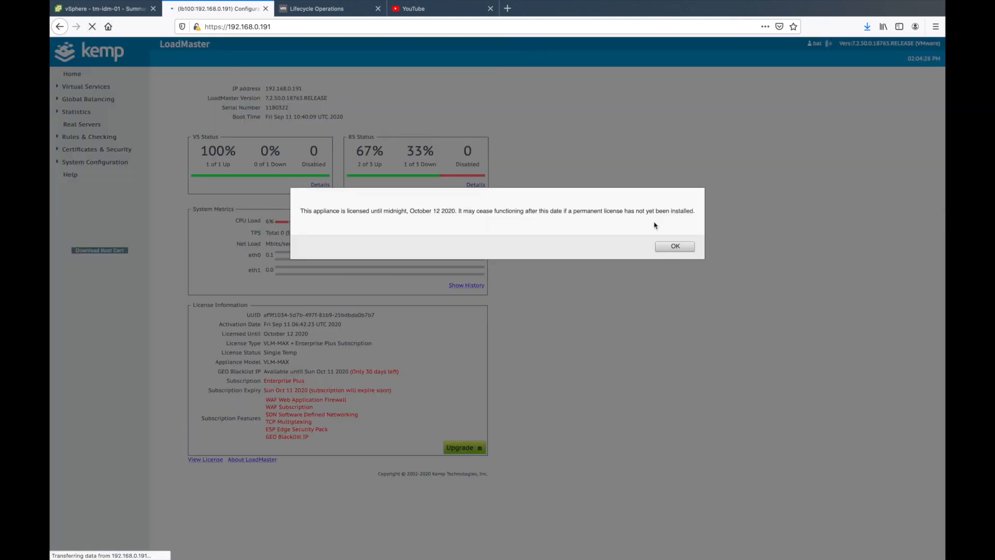
pyautogui.click(674, 247)
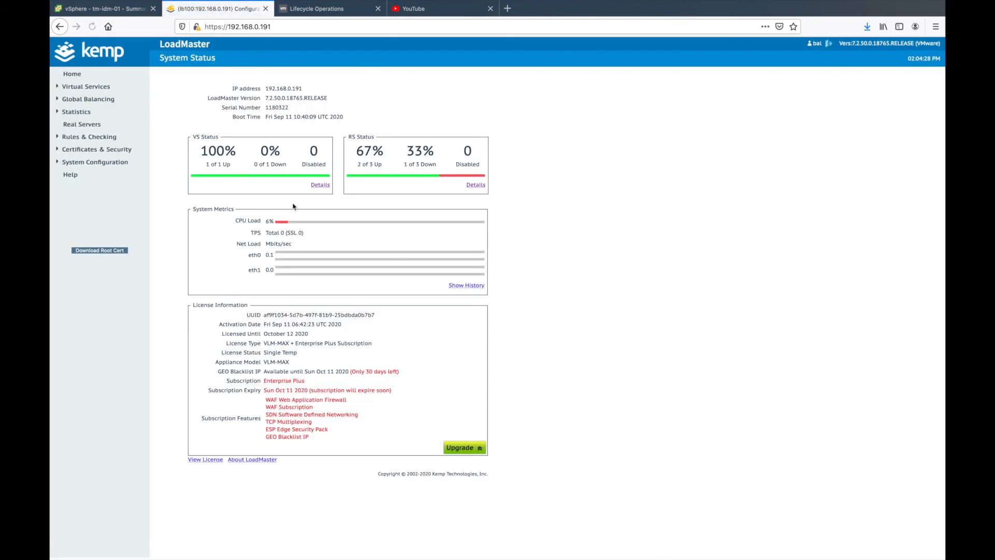
pyautogui.click(320, 185)
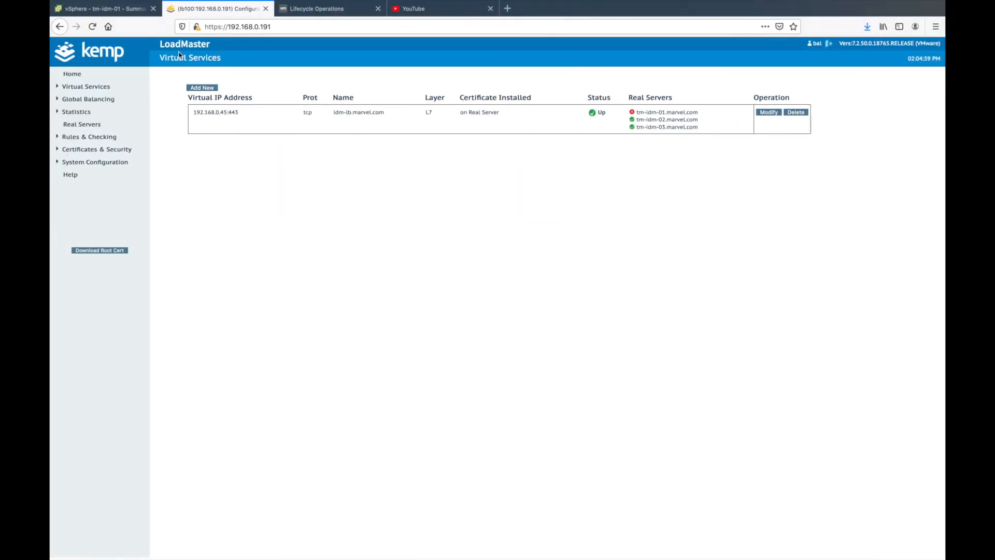
pyautogui.click(300, 9)
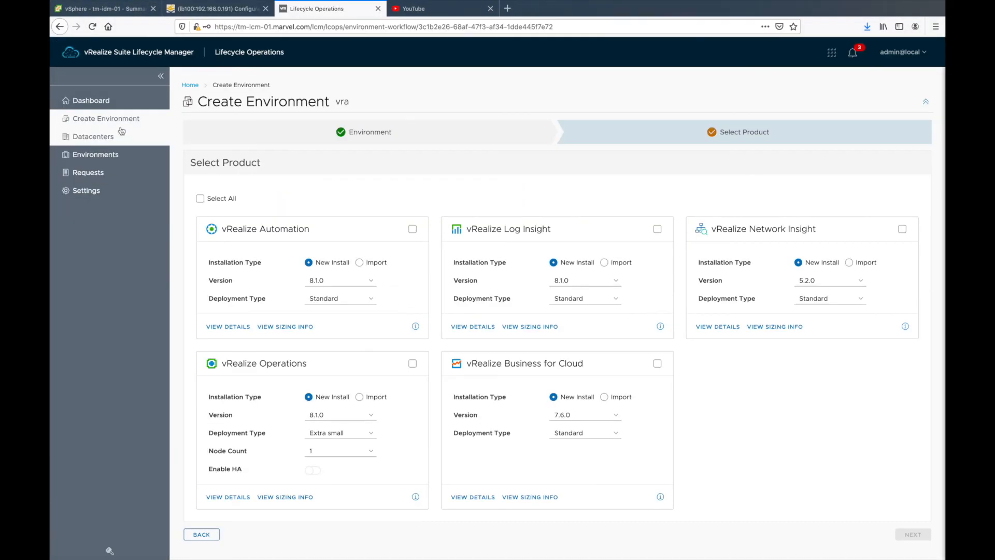
# Step: Open the globalenvironment details listing Identity Manager 3.3.2 nodes tm-idm-01, -02 and -03
pyautogui.click(105, 155)
pyautogui.click(210, 237)
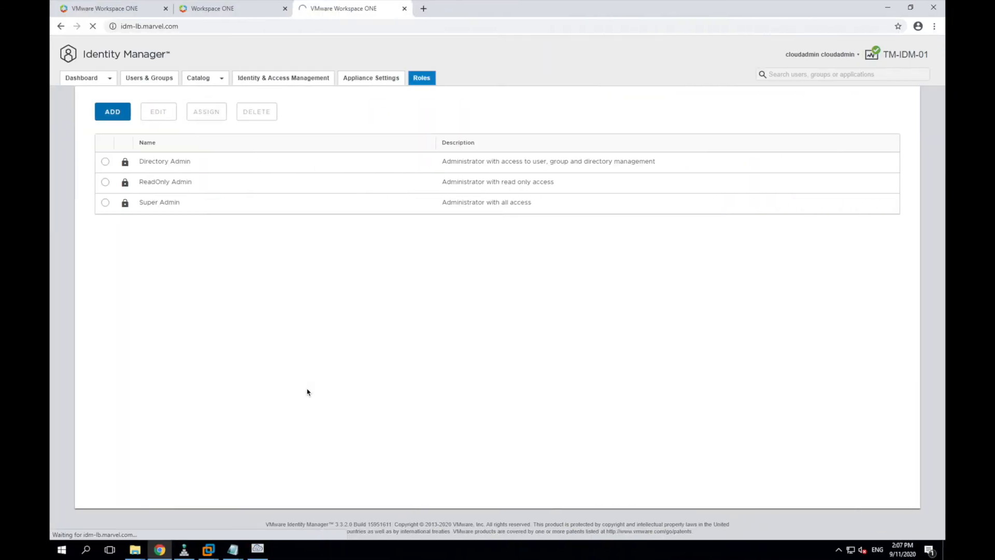
# Step: Open the Identity Manager Administration Console through idm-lb.marvel.com and reload its dashboard
pyautogui.click(203, 27)
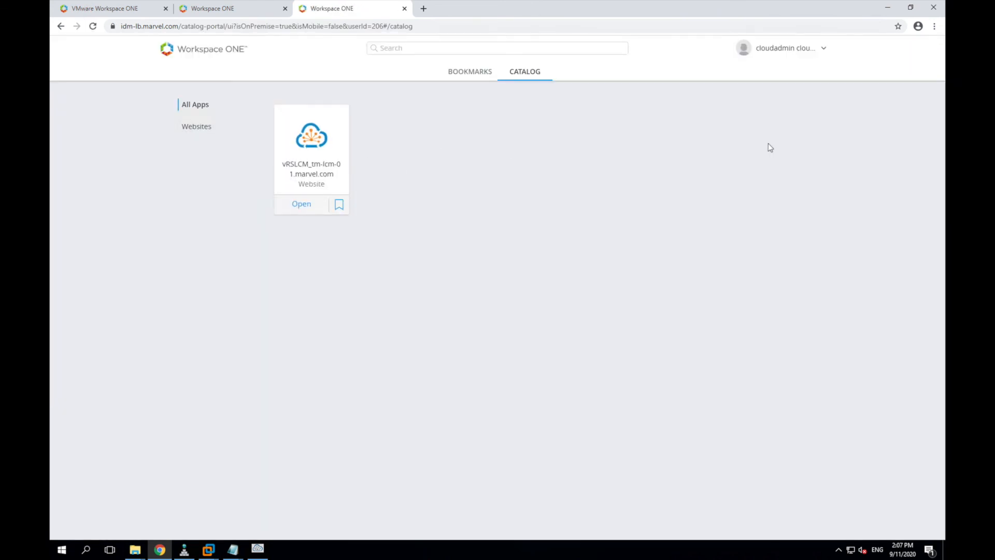
pyautogui.click(804, 48)
pyautogui.click(782, 74)
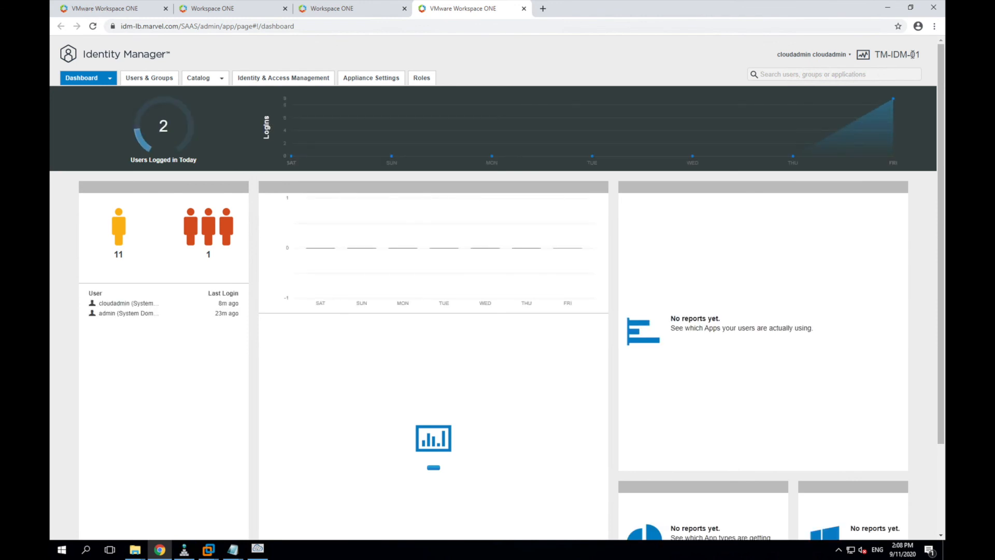
pyautogui.click(93, 27)
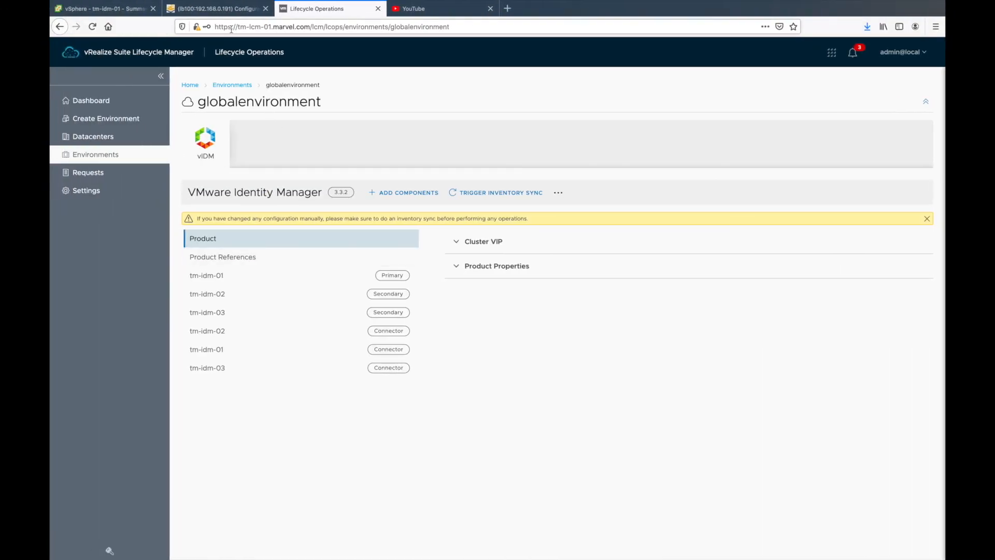
# Step: Recheck LoadMaster Virtual Services showing tm-idm-01 down, then view the tm-idm-01 vSphere summary
pyautogui.click(226, 10)
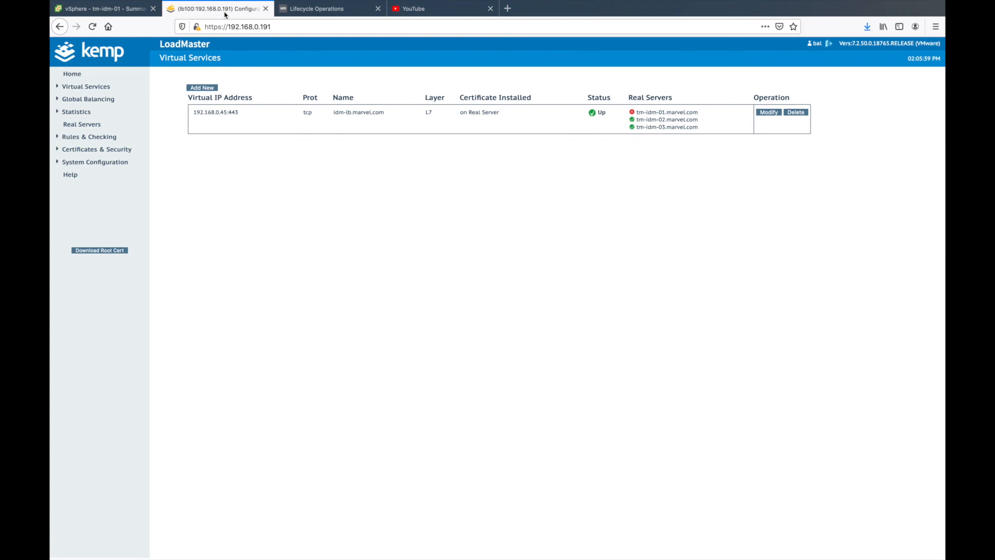
pyautogui.click(141, 10)
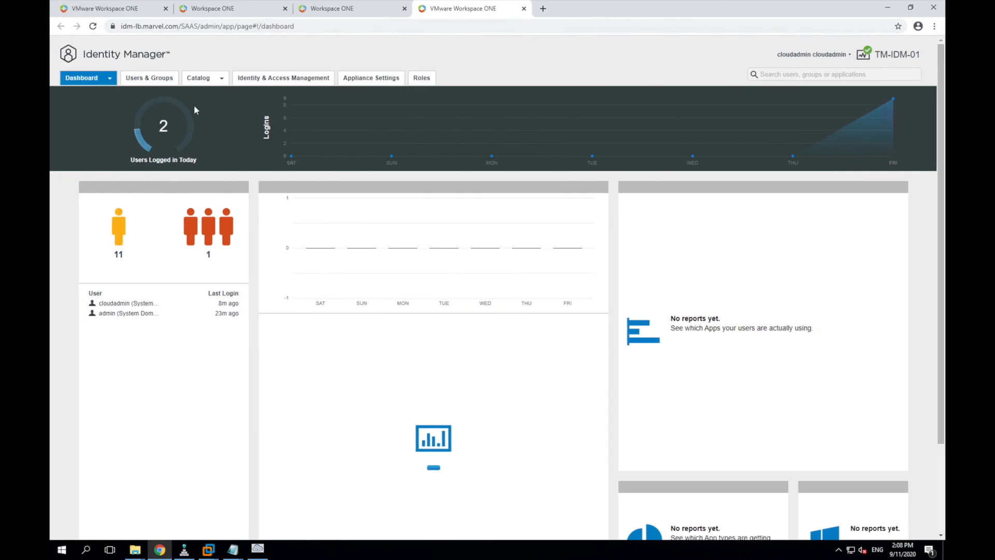
# Step: Browse the admin console's Appliance Settings, Roles, Identity & Access, Catalog and Users pages, then return to Dashboard
pyautogui.click(357, 85)
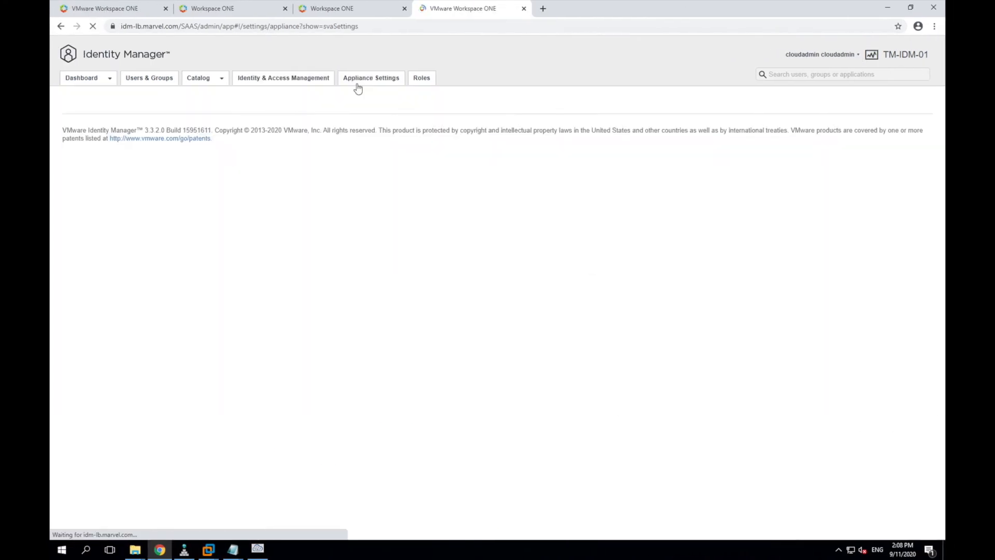
pyautogui.click(421, 82)
pyautogui.click(259, 78)
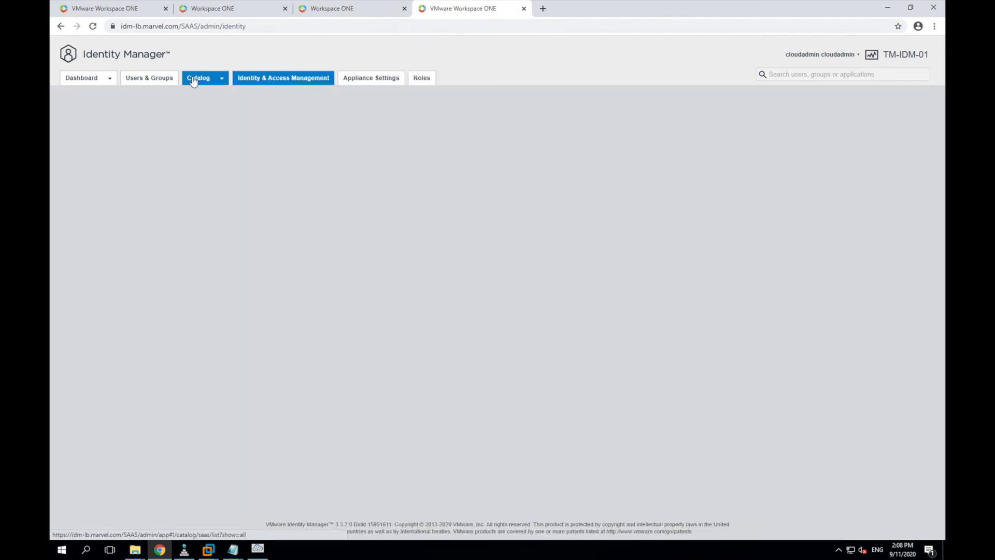
pyautogui.click(194, 79)
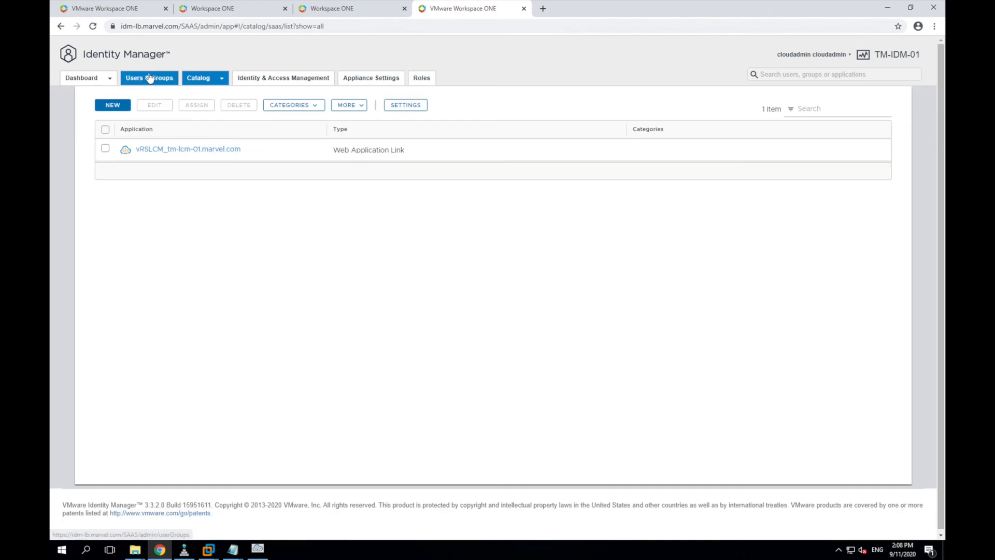
pyautogui.click(150, 78)
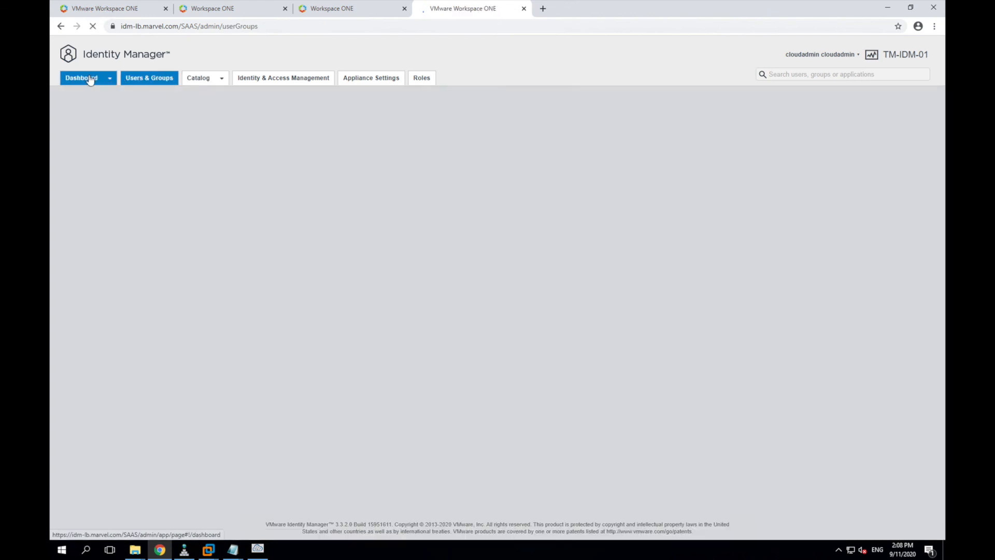
pyautogui.click(90, 79)
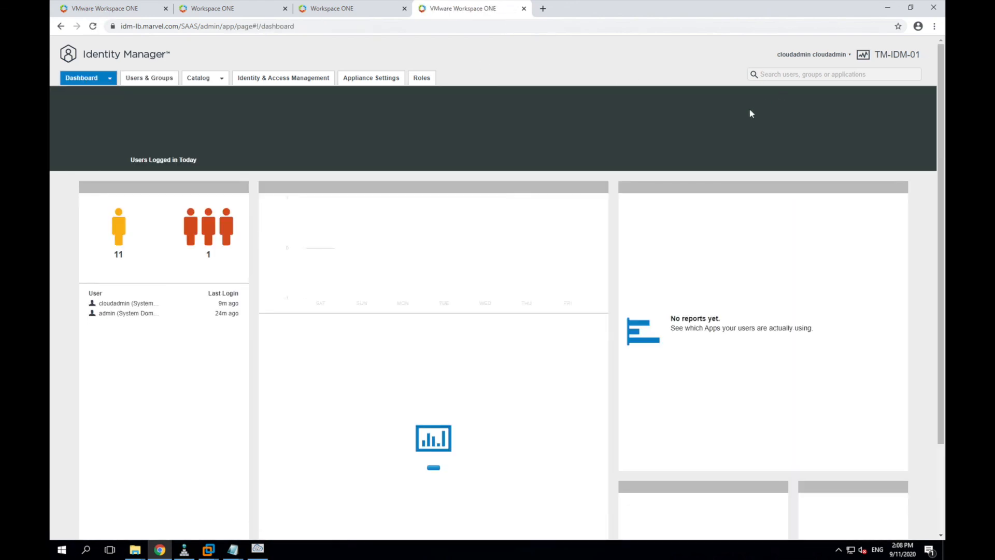
# Step: Open System Diagnostics showing tm-idm-02 and tm-idm-03 healthy and tm-idm-01 failed
pyautogui.scroll(-3, 511, 328)
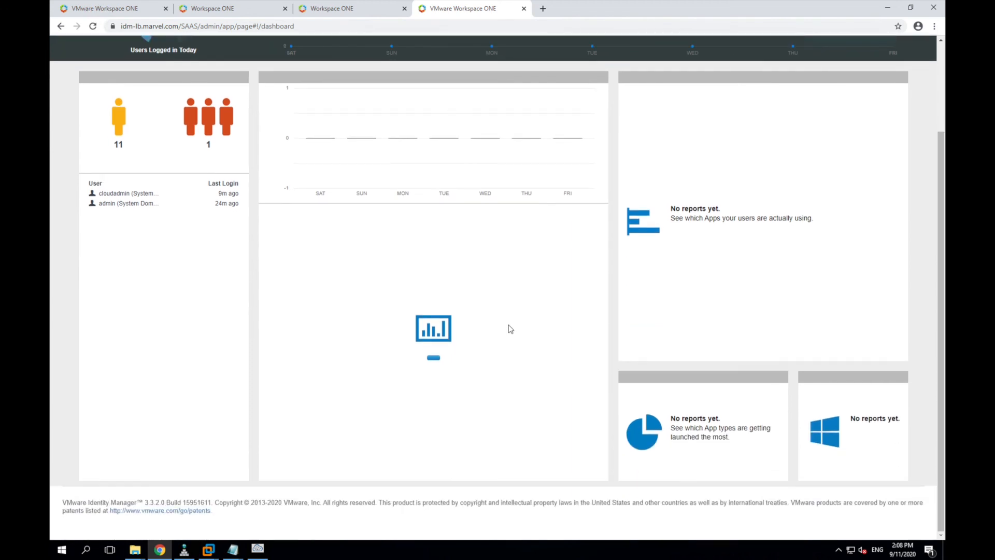
pyautogui.scroll(3, 511, 328)
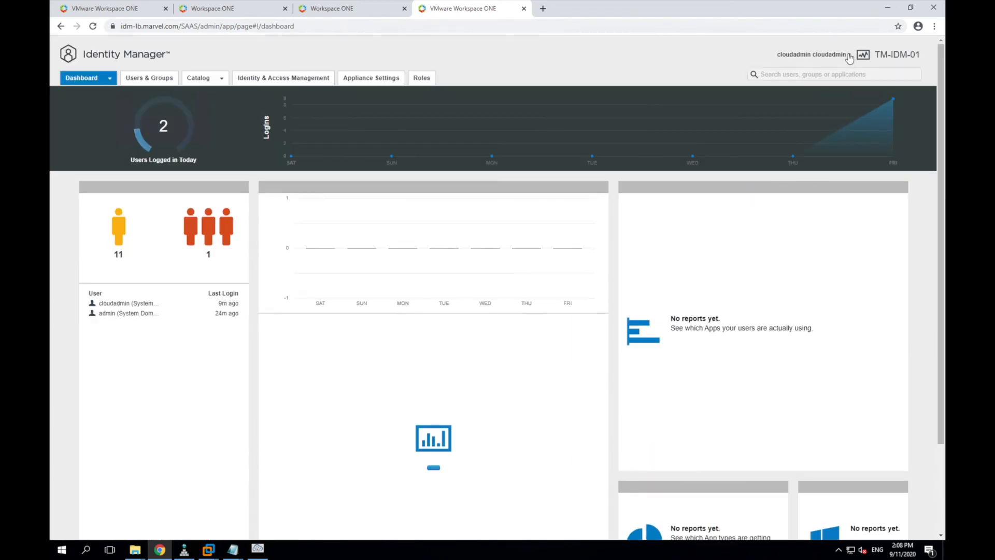
pyautogui.click(849, 56)
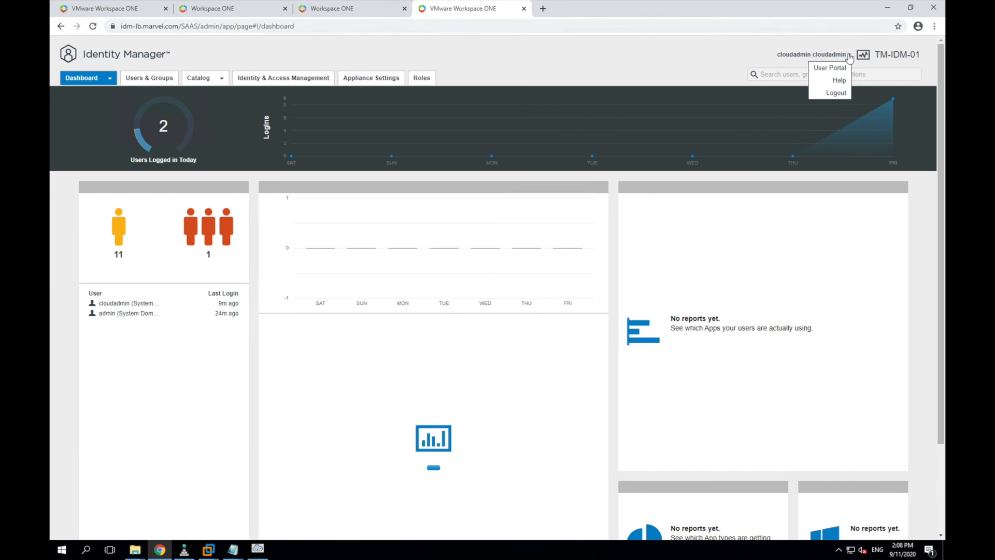
pyautogui.click(863, 57)
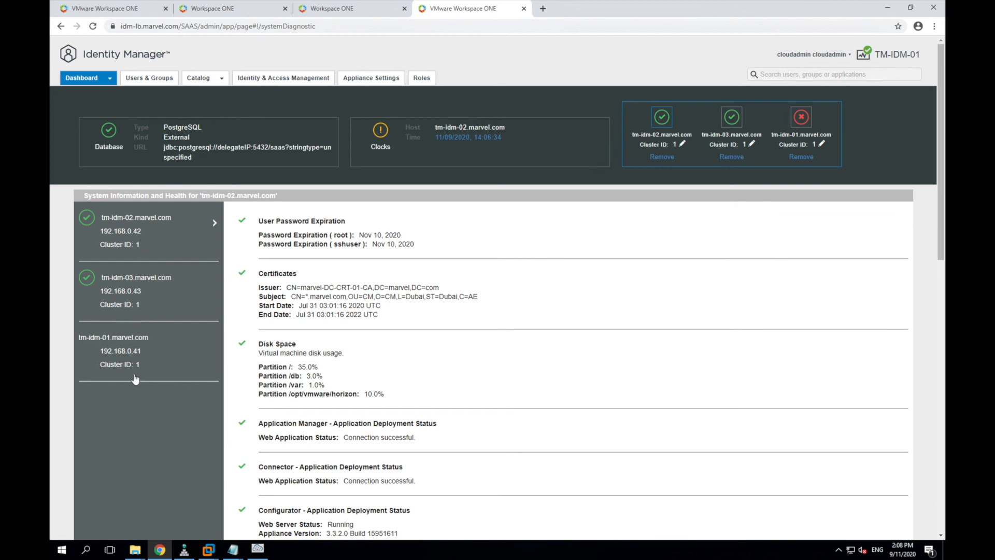
pyautogui.click(122, 359)
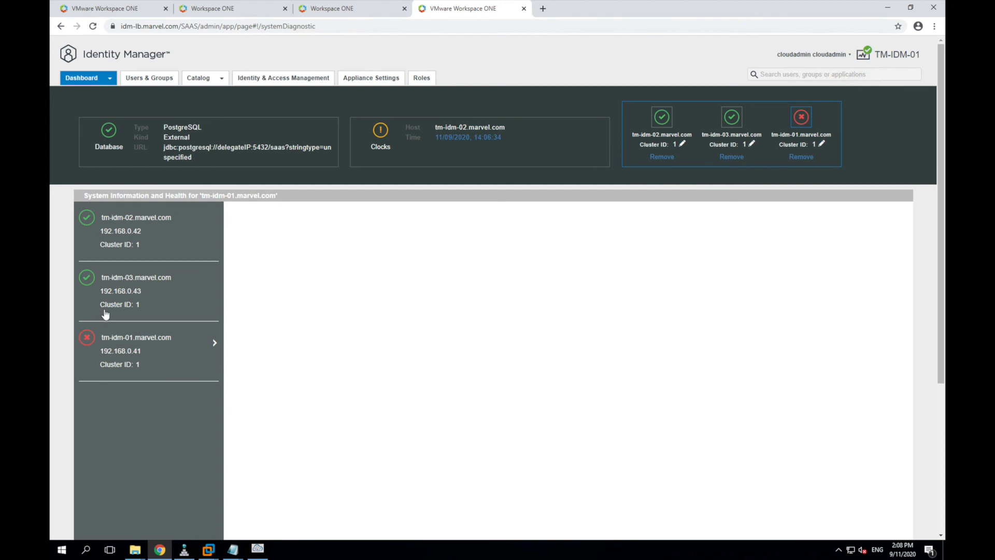
pyautogui.click(154, 298)
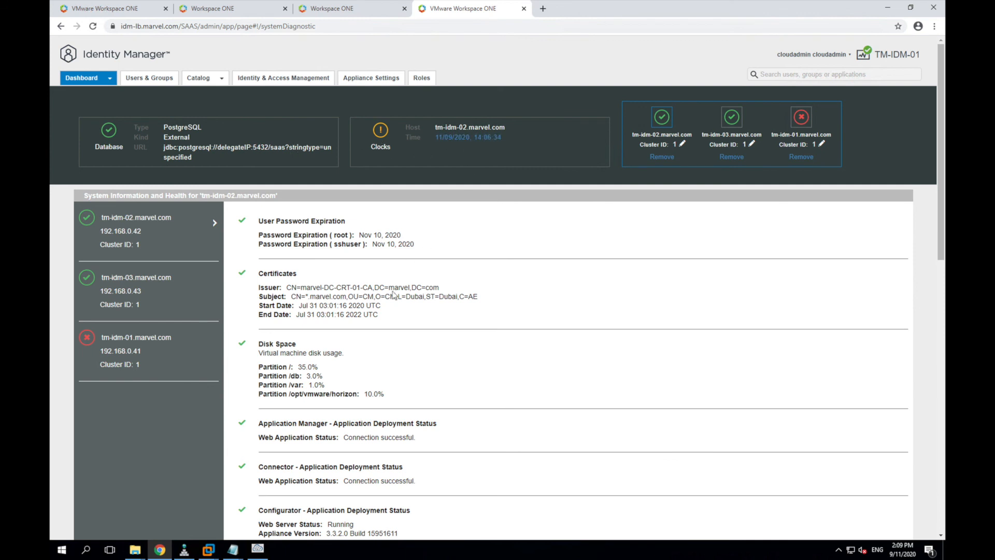
pyautogui.scroll(-1, 382, 329)
pyautogui.scroll(-1, 383, 329)
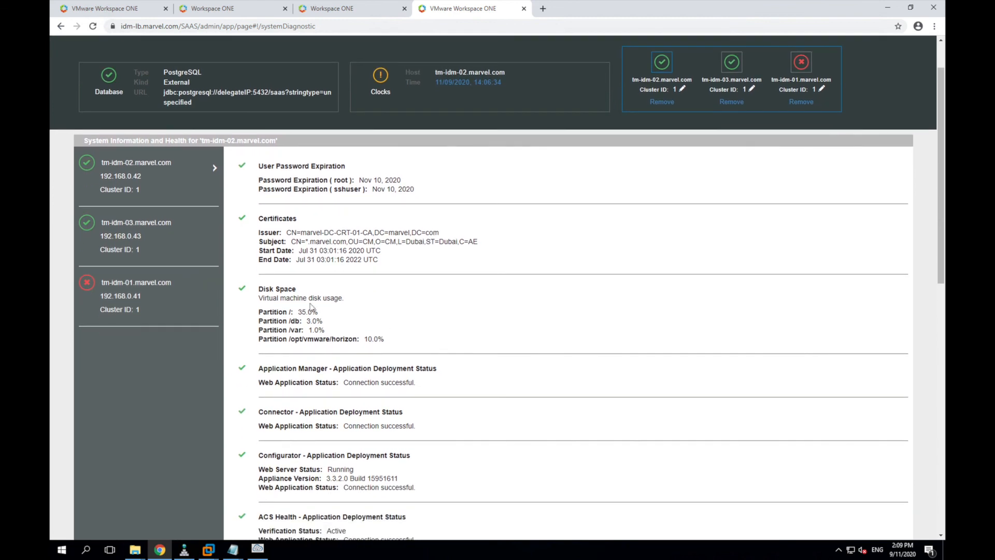
pyautogui.scroll(-1, 283, 329)
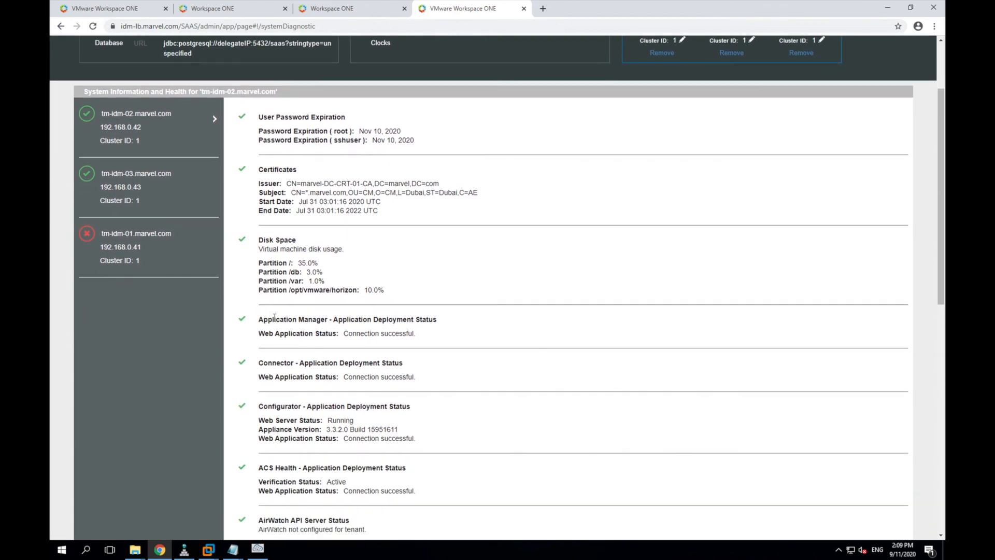
pyautogui.scroll(-1, 295, 359)
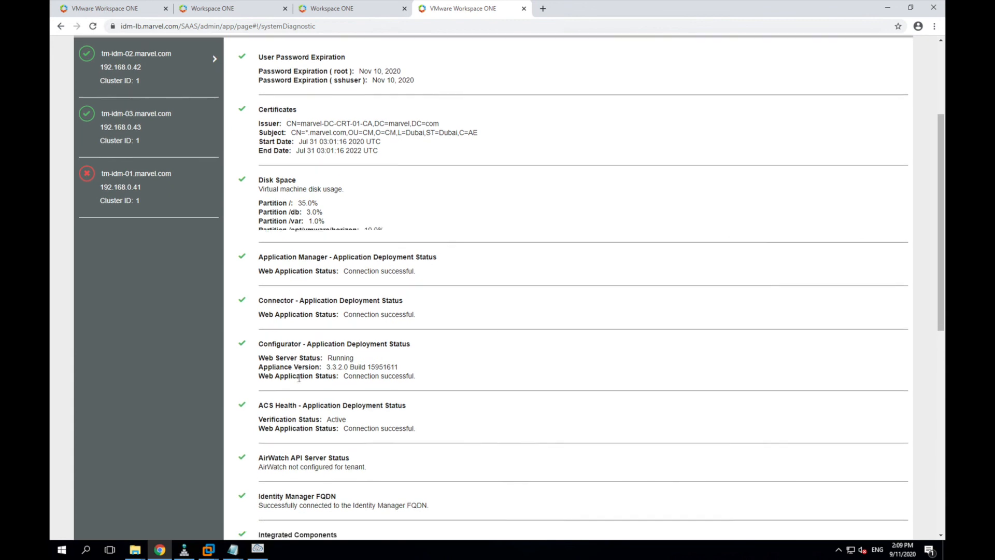
pyautogui.scroll(-3, 299, 379)
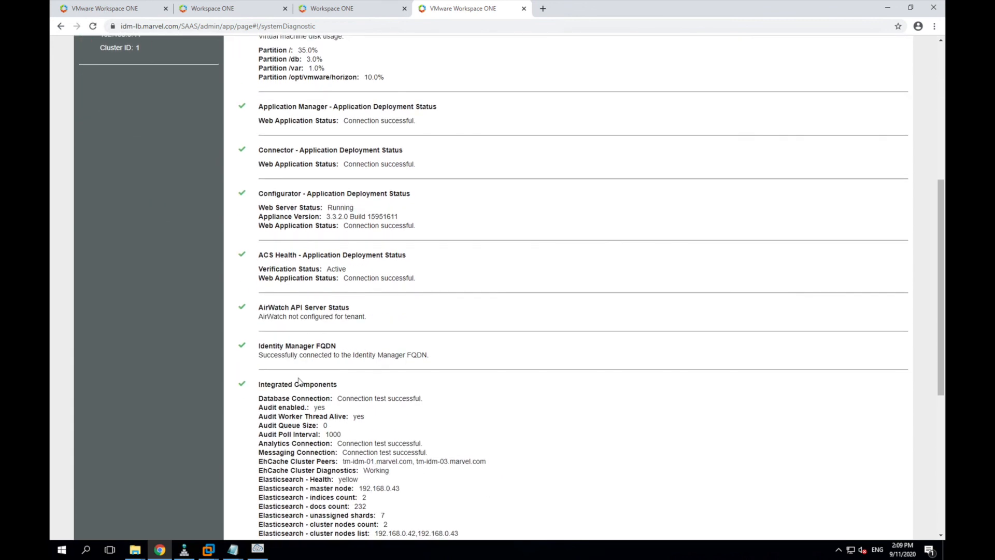
pyautogui.scroll(-4, 299, 381)
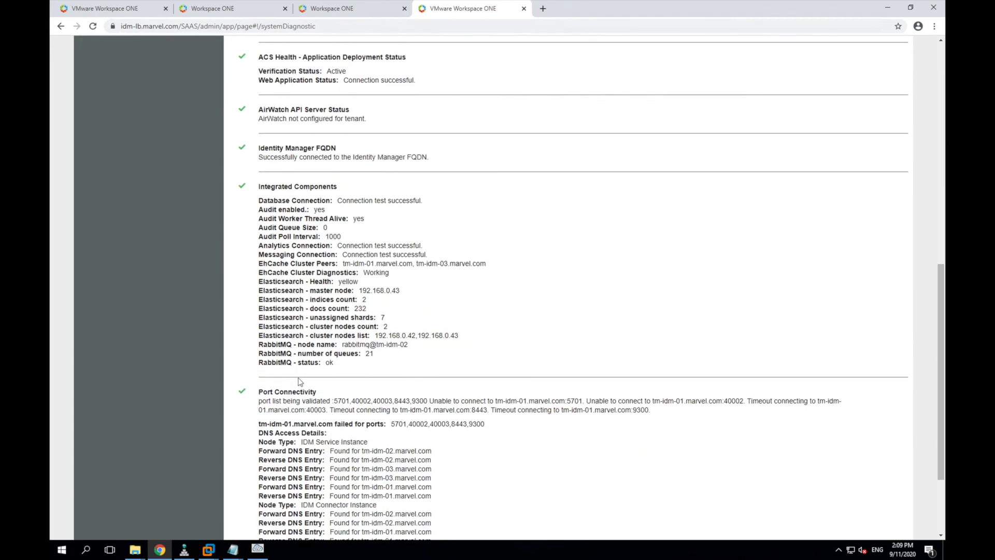
pyautogui.scroll(9, 298, 382)
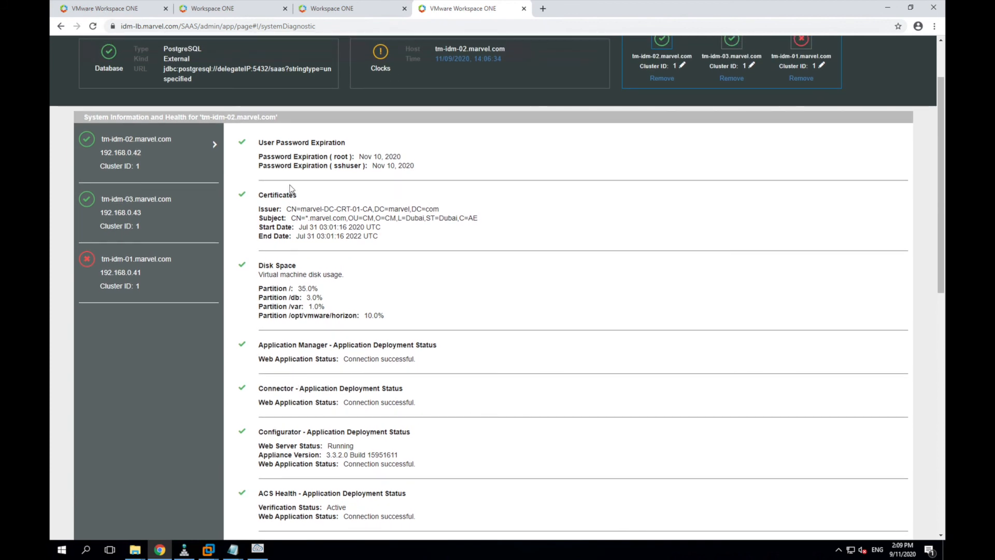
pyautogui.scroll(-3, 286, 312)
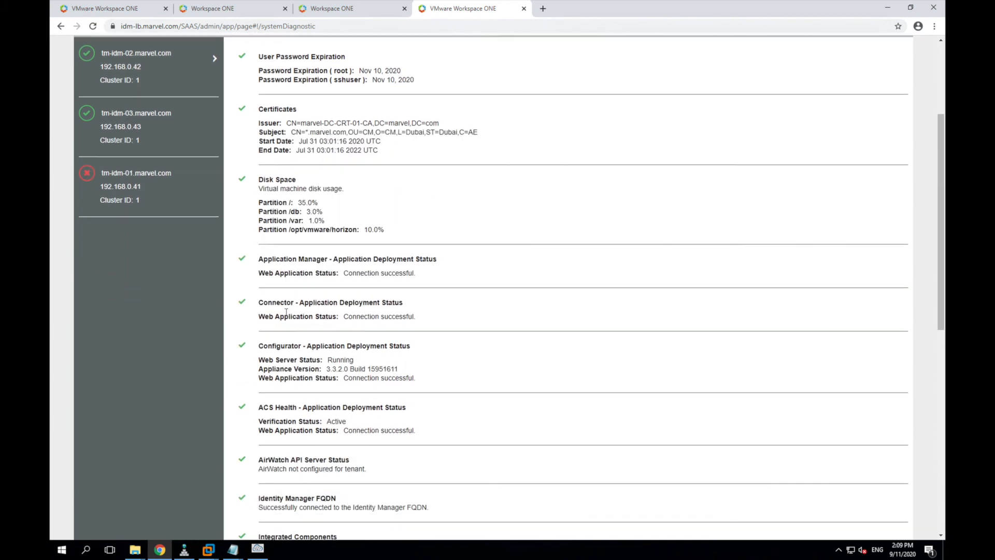
pyautogui.scroll(-3, 286, 312)
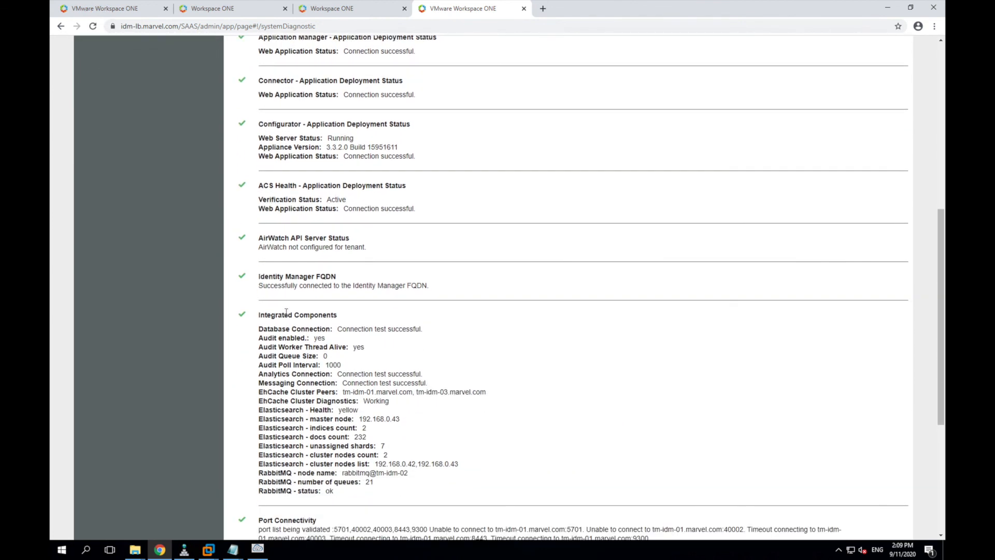
pyautogui.scroll(-1, 286, 312)
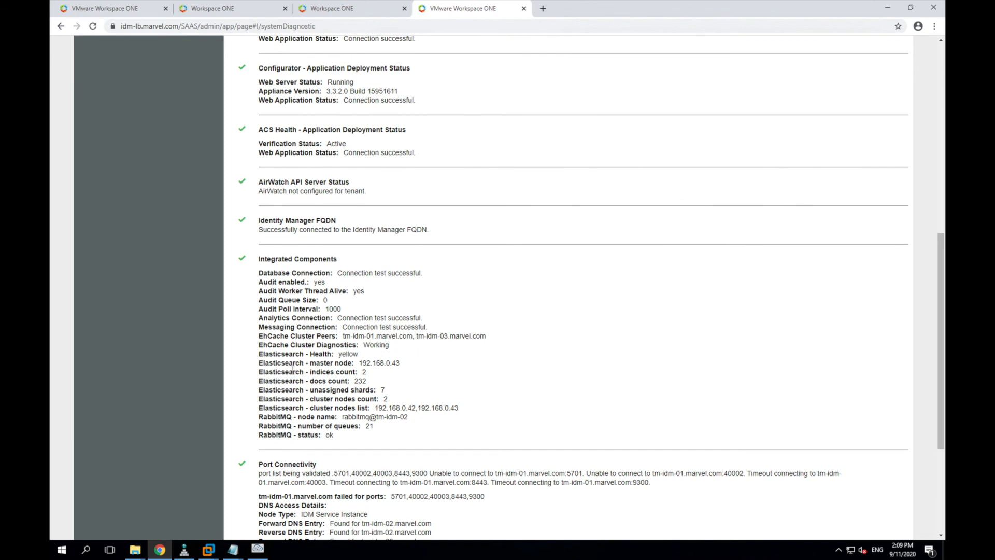
pyautogui.scroll(-4, 293, 370)
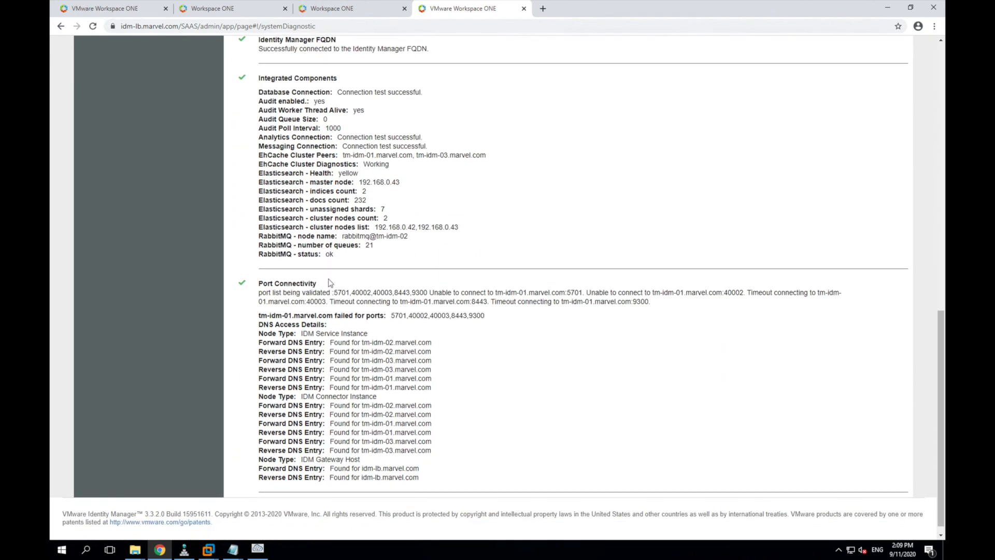
pyautogui.scroll(15, 329, 283)
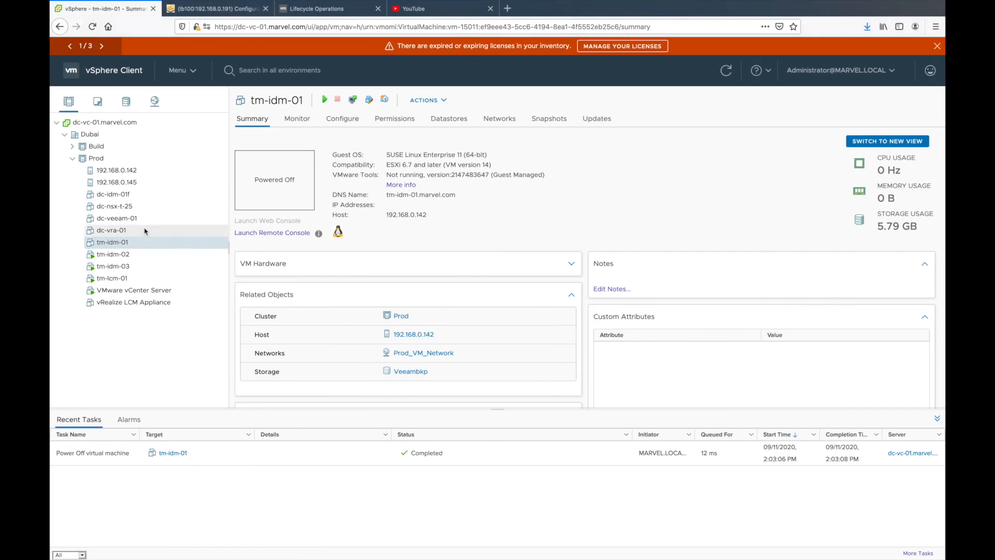
# Step: Power on the tm-idm-01 virtual machine from the vSphere toolbar
pyautogui.click(325, 99)
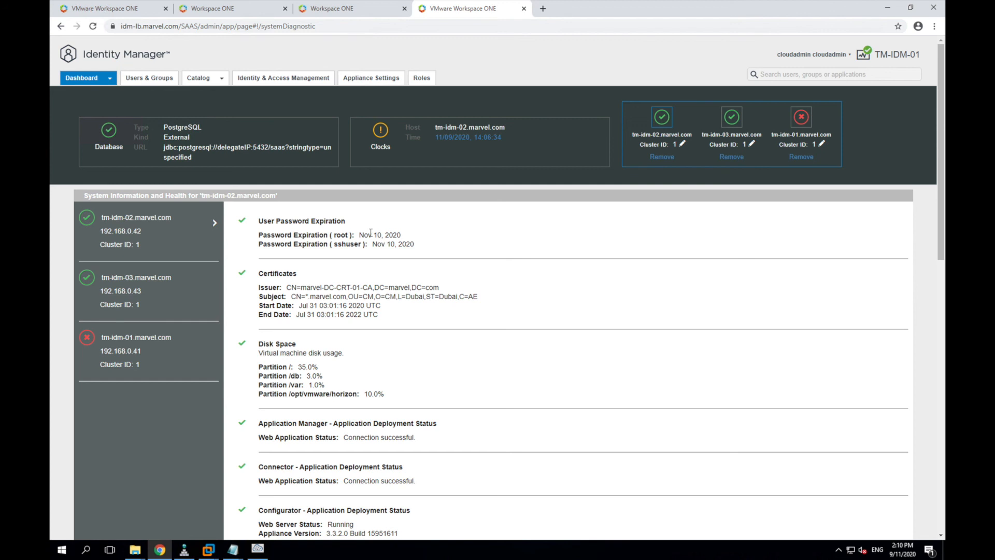
pyautogui.moveTo(307, 296); pyautogui.dragTo(350, 297)
pyautogui.click(350, 297)
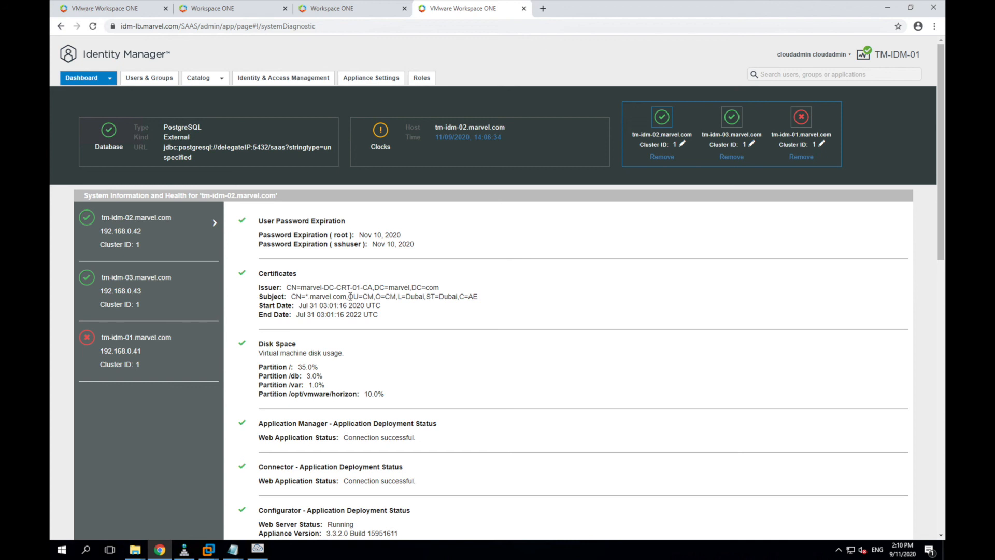